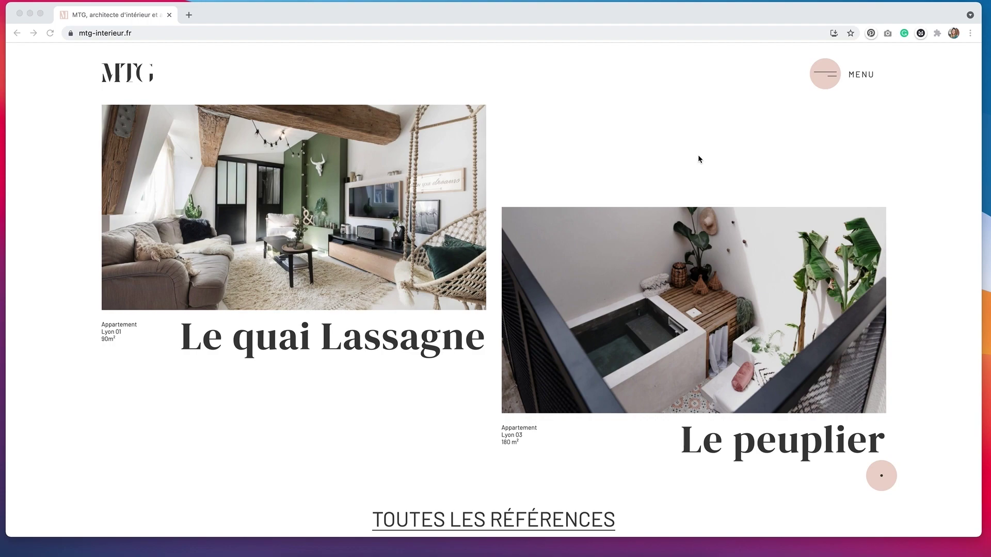
Step: Examine the two project images on the MTG reference page, comparing the desktop layout with the responsive mobile preview in the developer tools
click(732, 289)
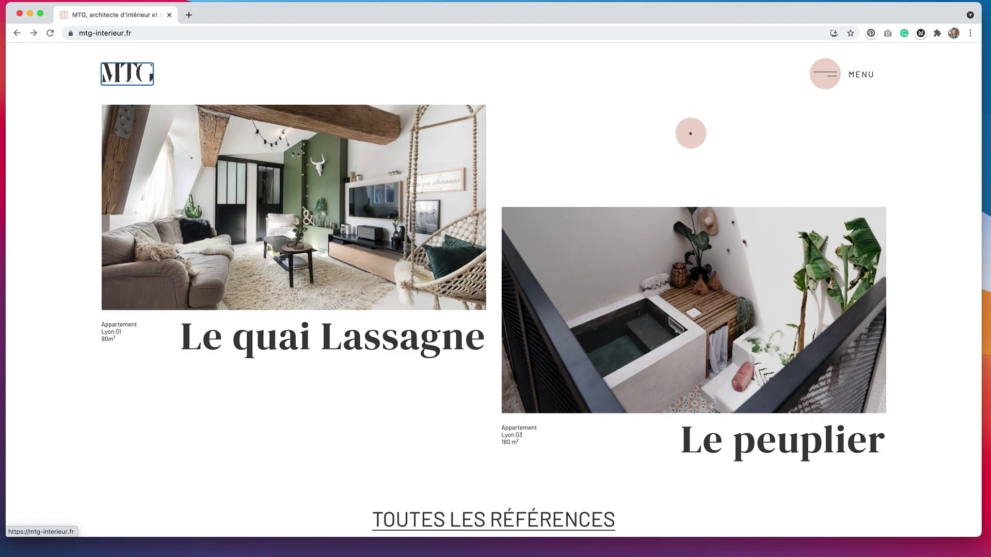
right_click(779, 138)
click(819, 284)
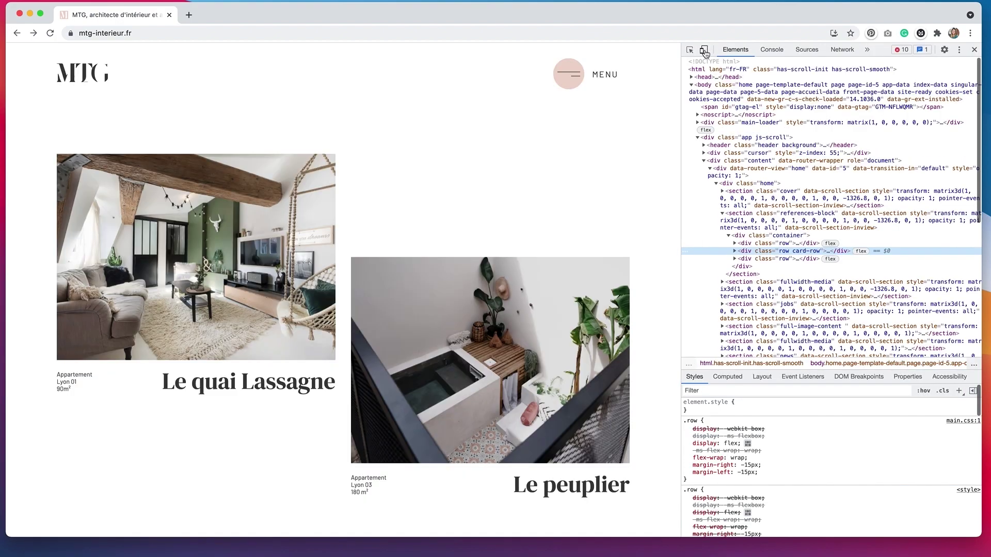
click(705, 50)
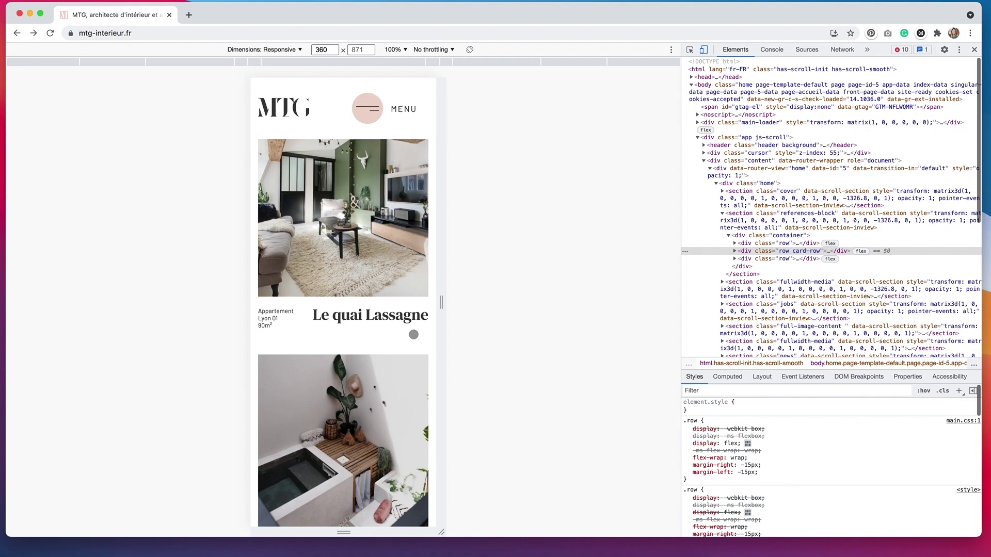
scroll(419, 327, down, 5)
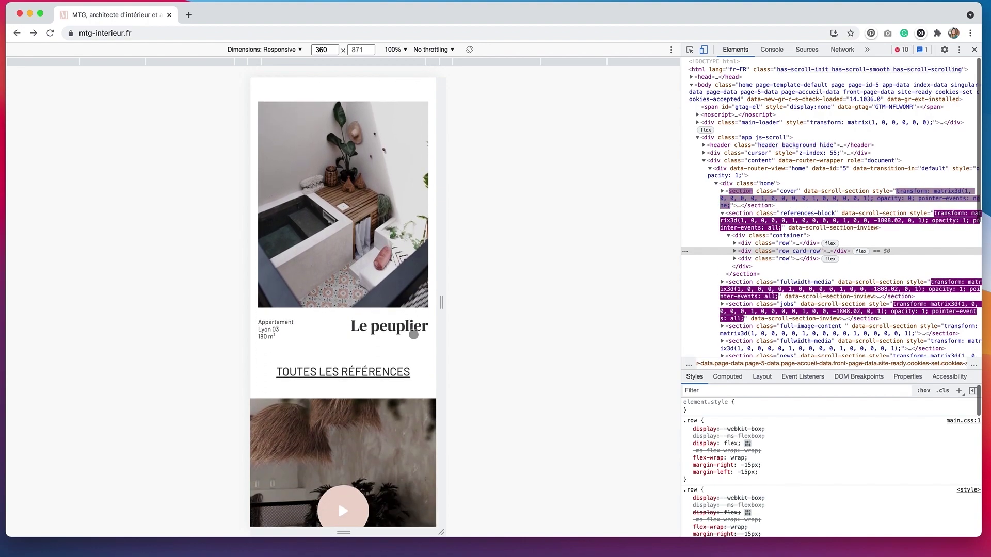
scroll(414, 334, up, 4)
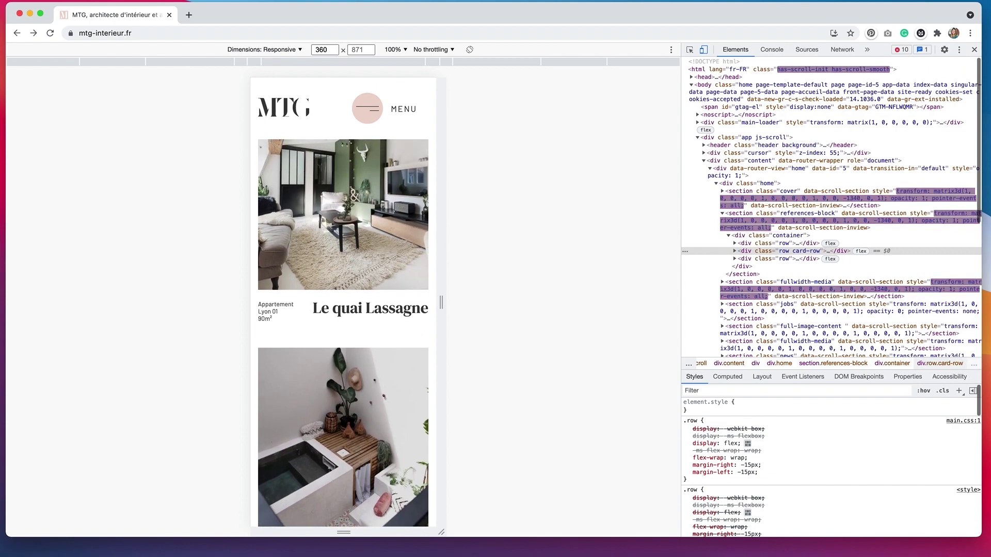
click(704, 50)
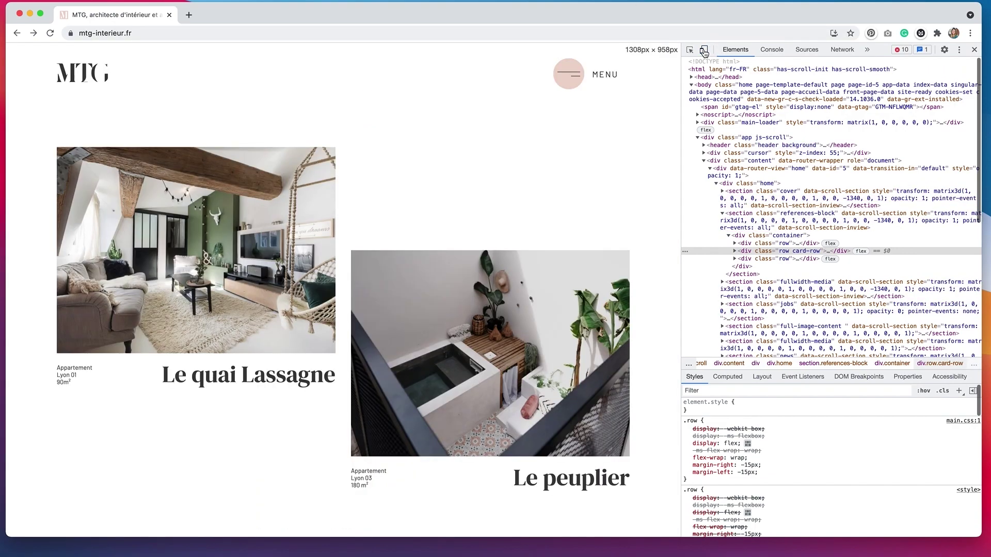
click(974, 49)
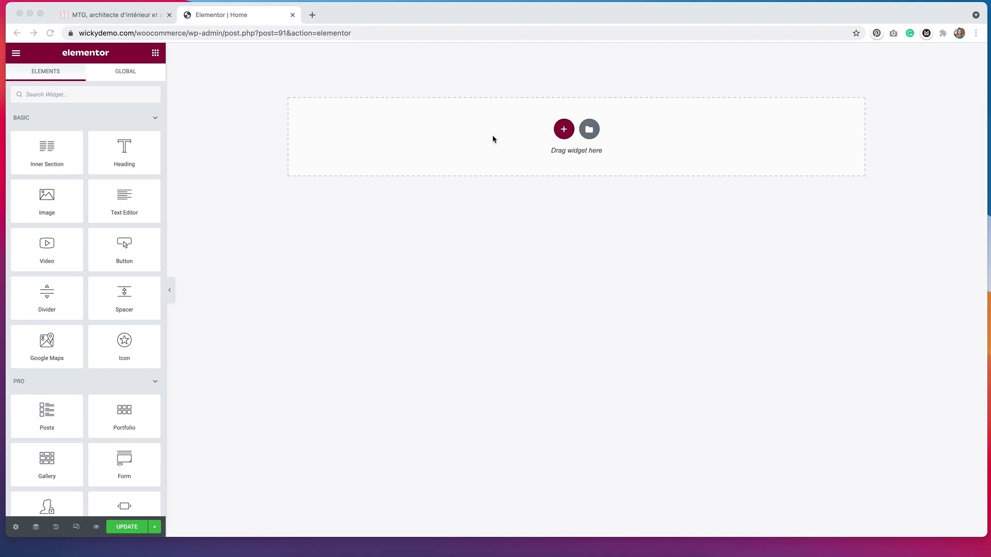
Step: Add a two-column section to the Elementor page and set its boxed content width to 1550, matching the reference page's container
click(564, 130)
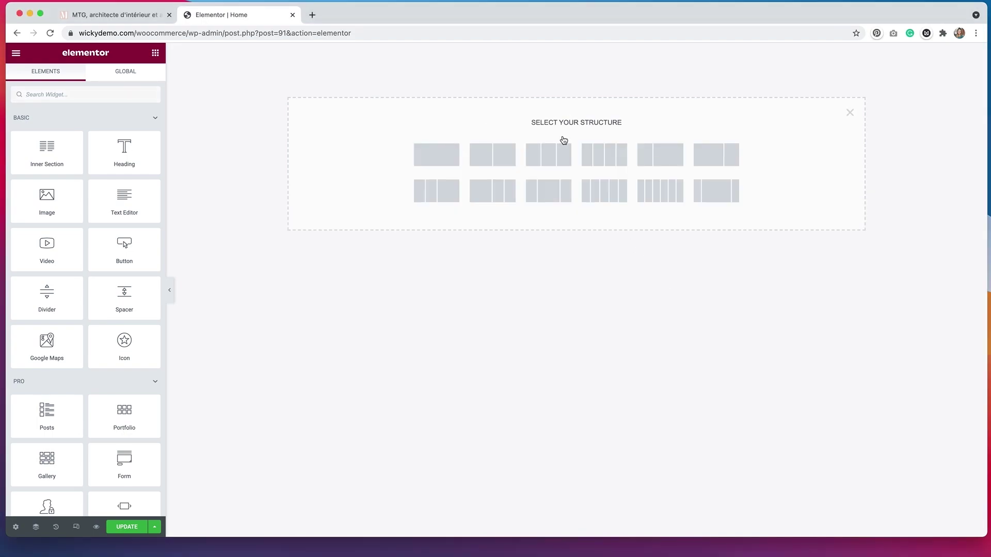
click(506, 155)
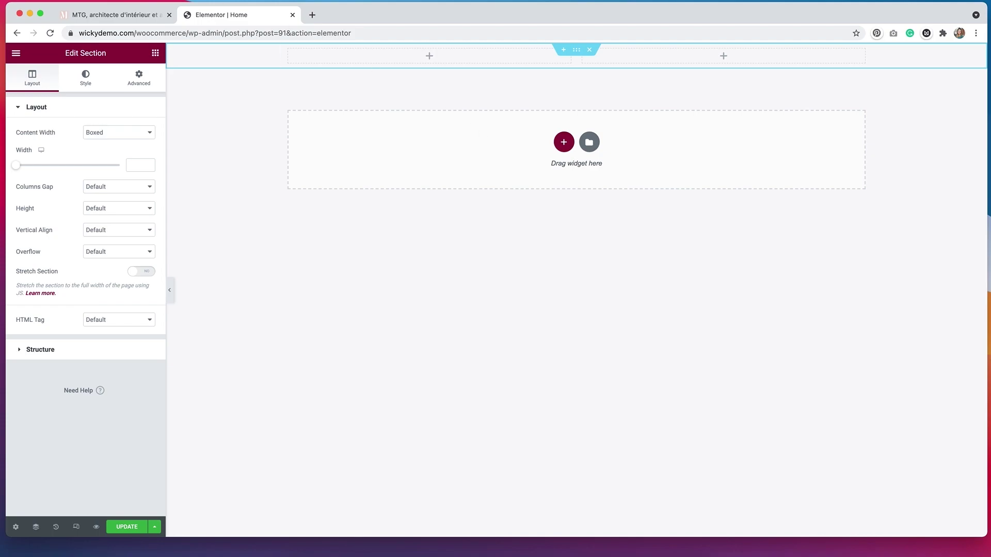
click(114, 19)
click(139, 166)
text(1550)
Step: Place an Image widget in the first column and give it the living room photo with the grey sofa from the media library
click(255, 57)
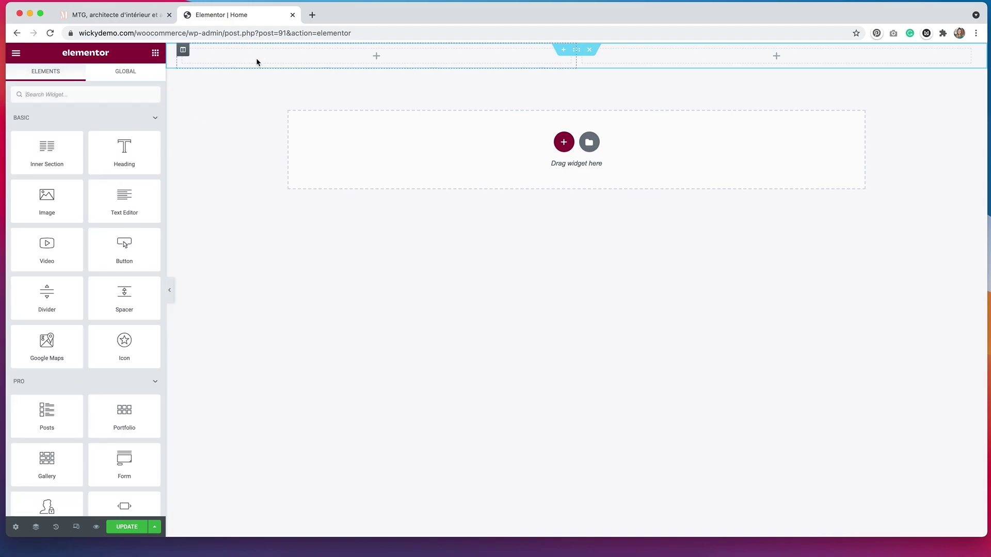
drag(41, 212, 318, 65)
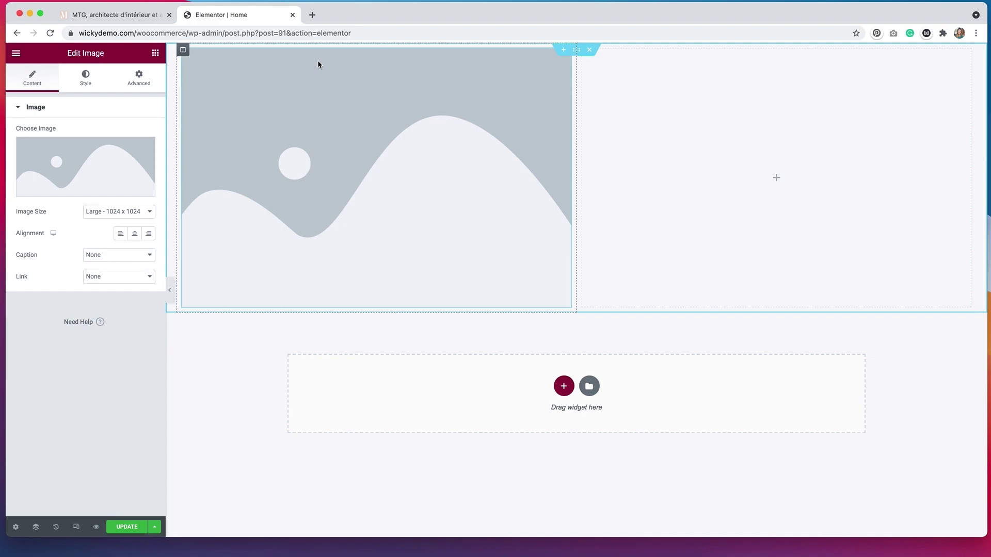
click(93, 178)
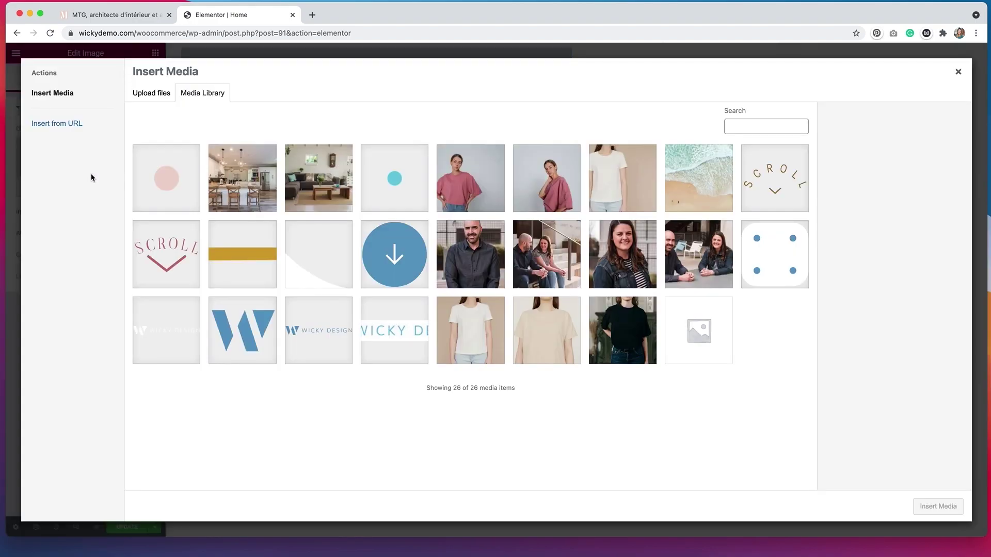
click(310, 178)
click(950, 504)
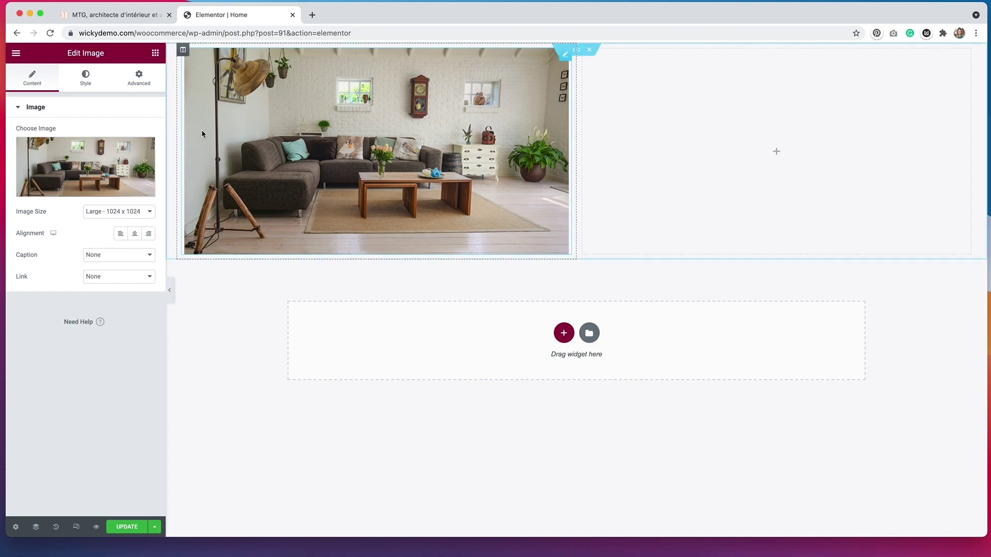
Step: Set the hover animation of the living room image to Grow
click(86, 85)
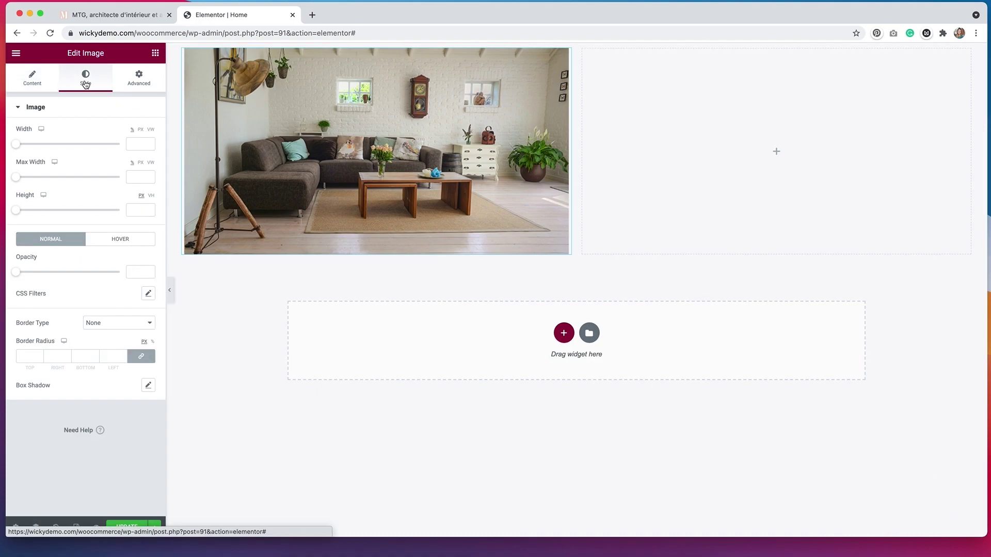
click(115, 242)
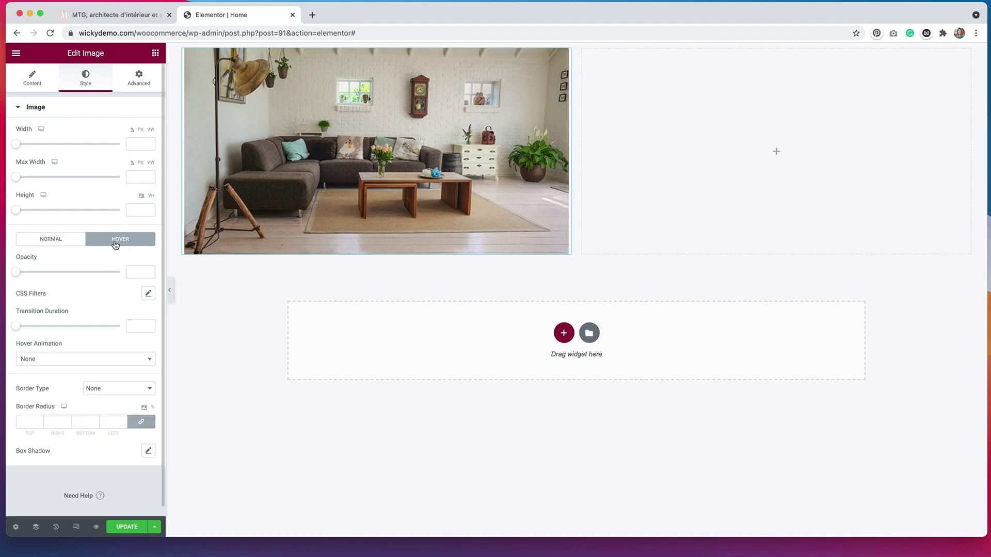
click(72, 361)
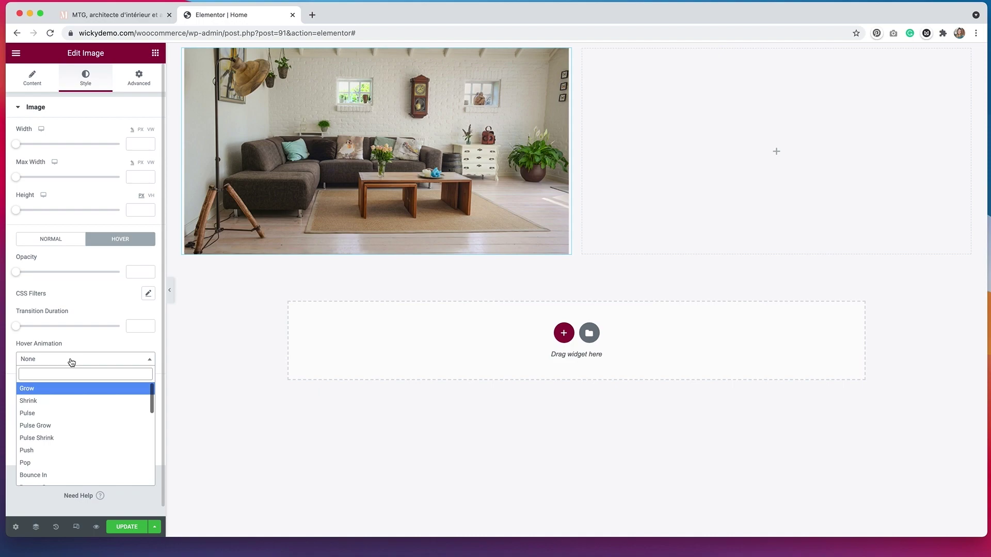
scroll(73, 419, down, 5)
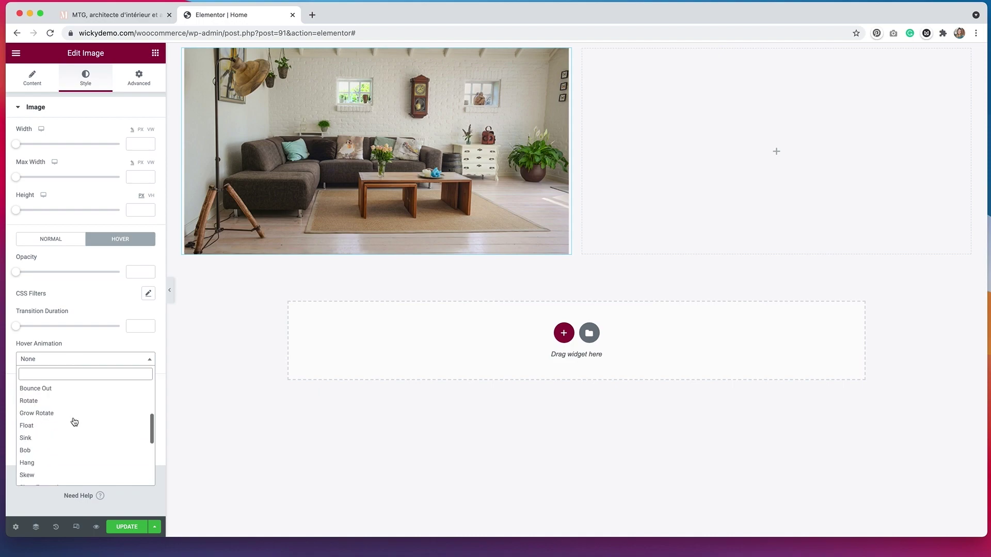
scroll(74, 422, down, 3)
scroll(74, 422, up, 8)
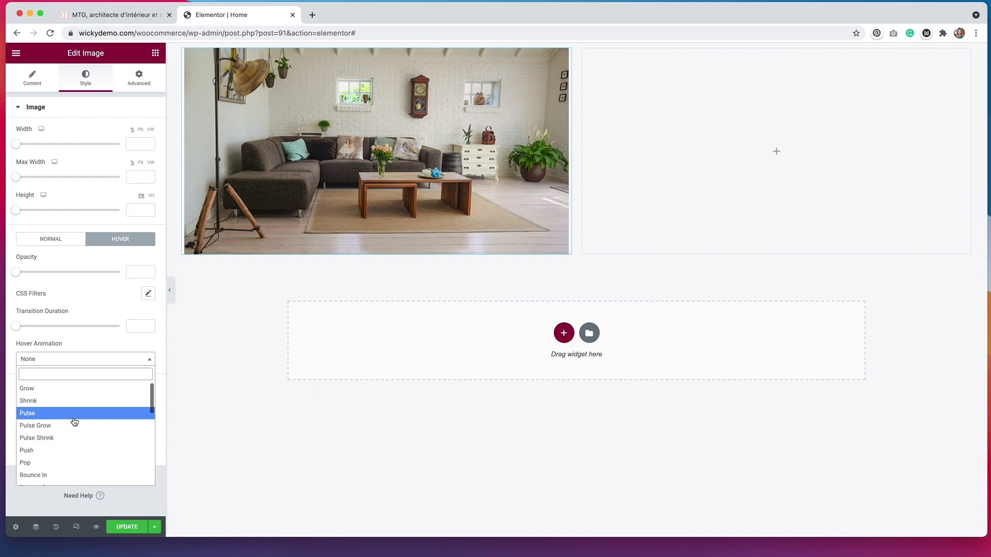
click(60, 389)
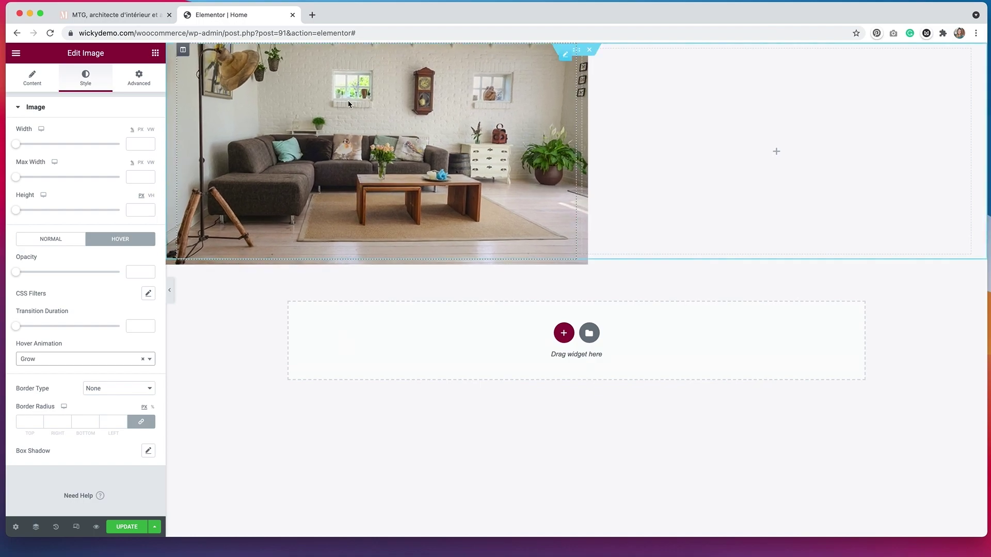
Step: Compare with the image hover effect on the MTG reference page, try the Pulse hover animation, and look through the remaining options
click(109, 14)
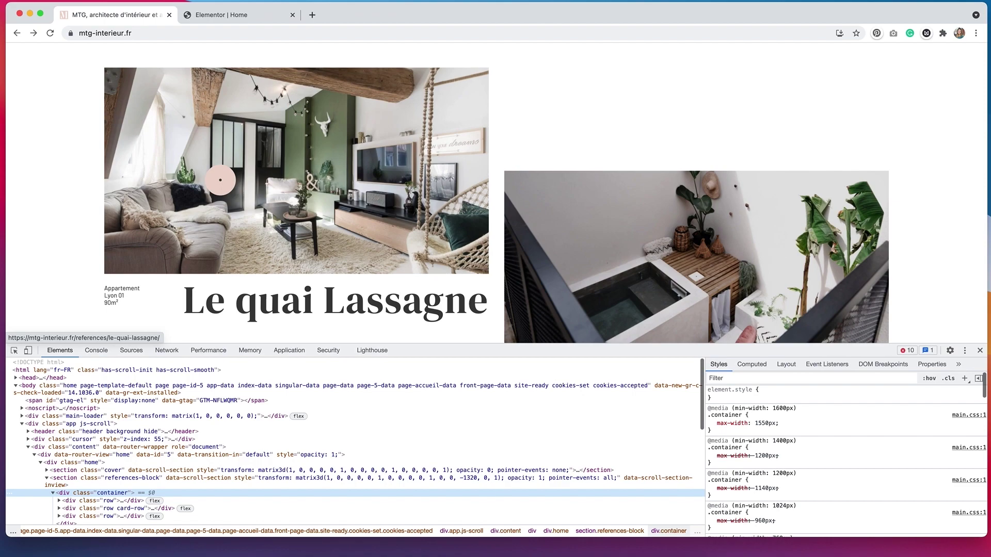
click(259, 15)
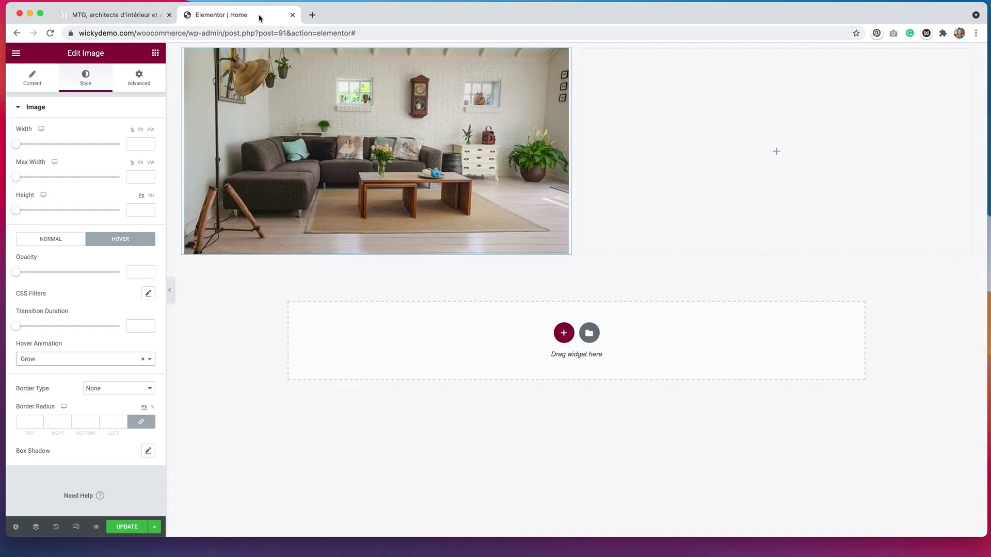
click(82, 360)
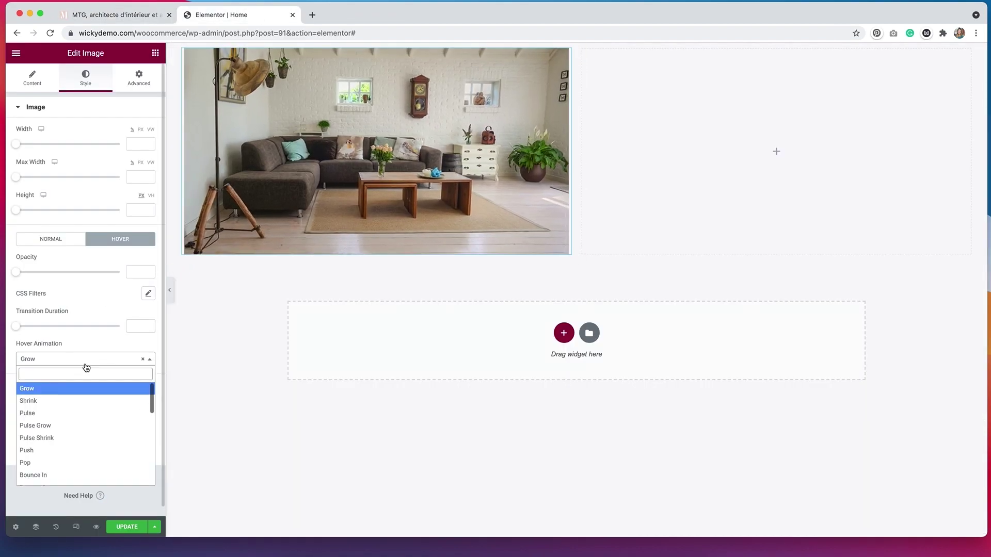
click(81, 413)
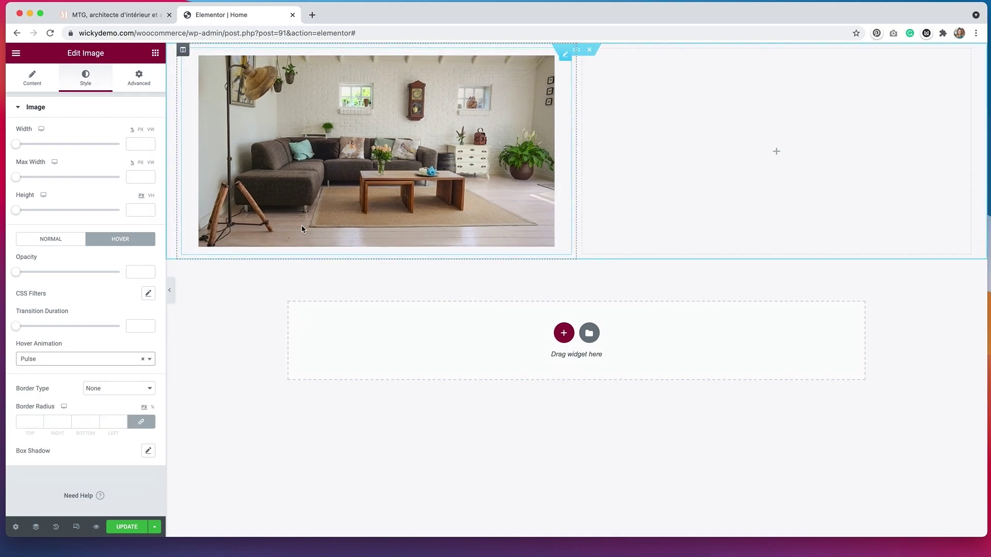
click(68, 358)
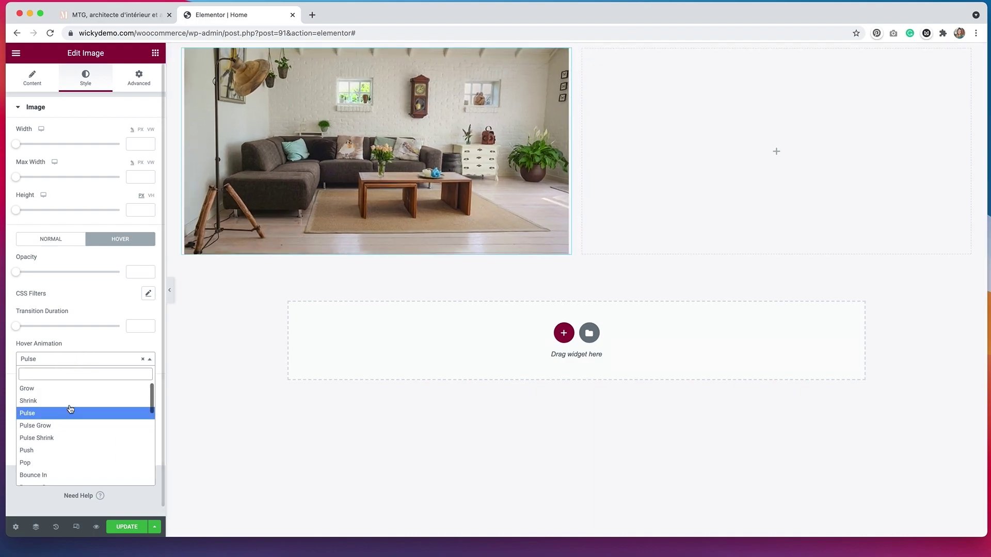
scroll(73, 438, down, 4)
scroll(73, 438, down, 4)
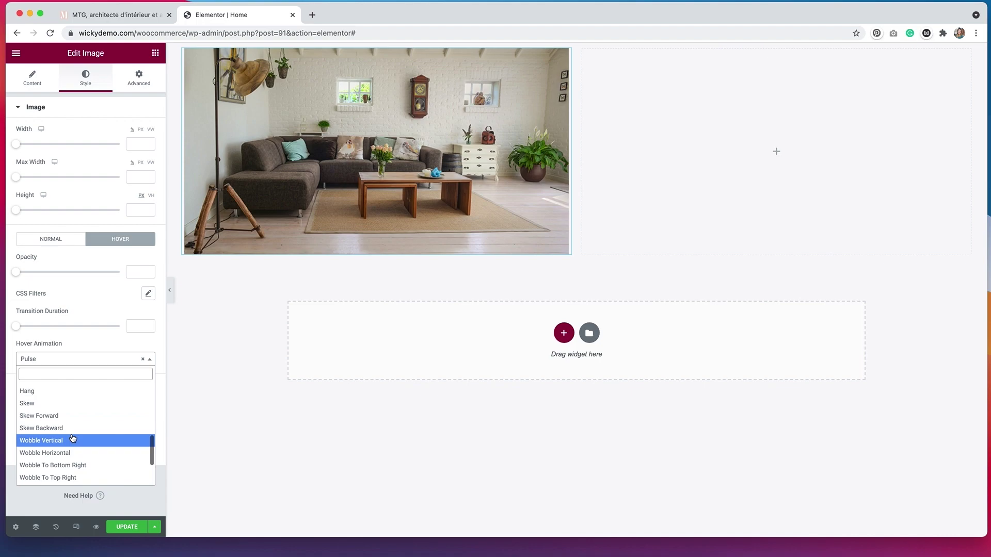
scroll(73, 438, down, 3)
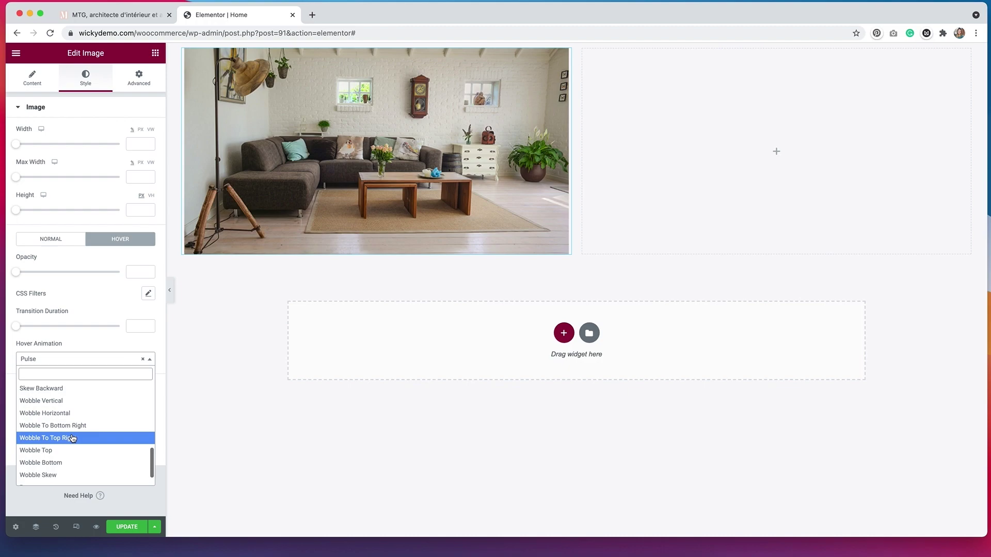
Step: Delete the Image widget from the first column
click(654, 136)
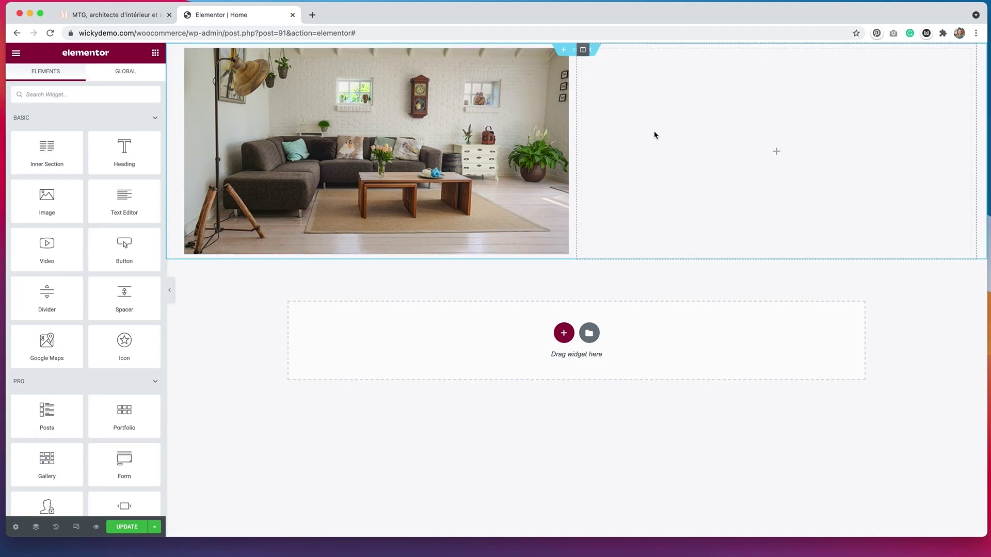
right_click(554, 93)
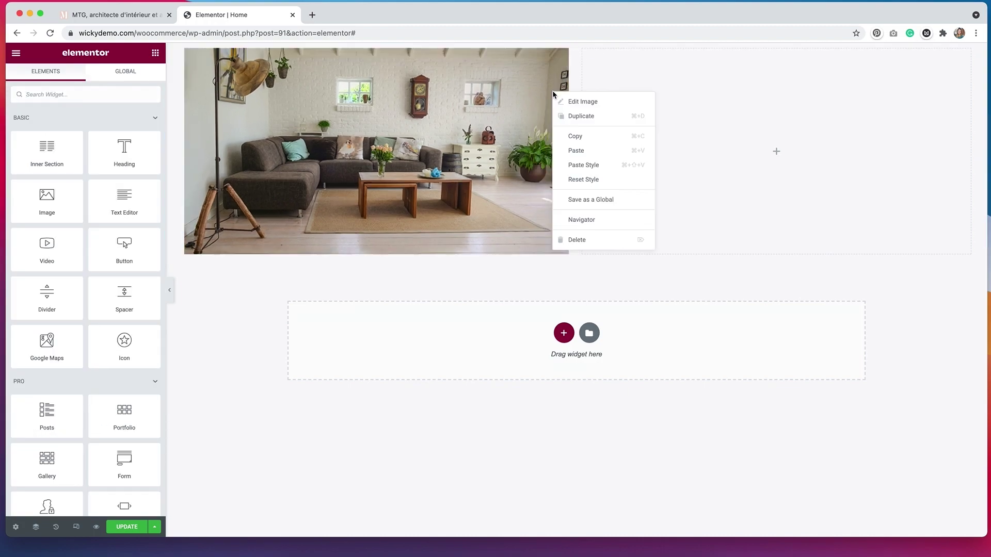
click(597, 243)
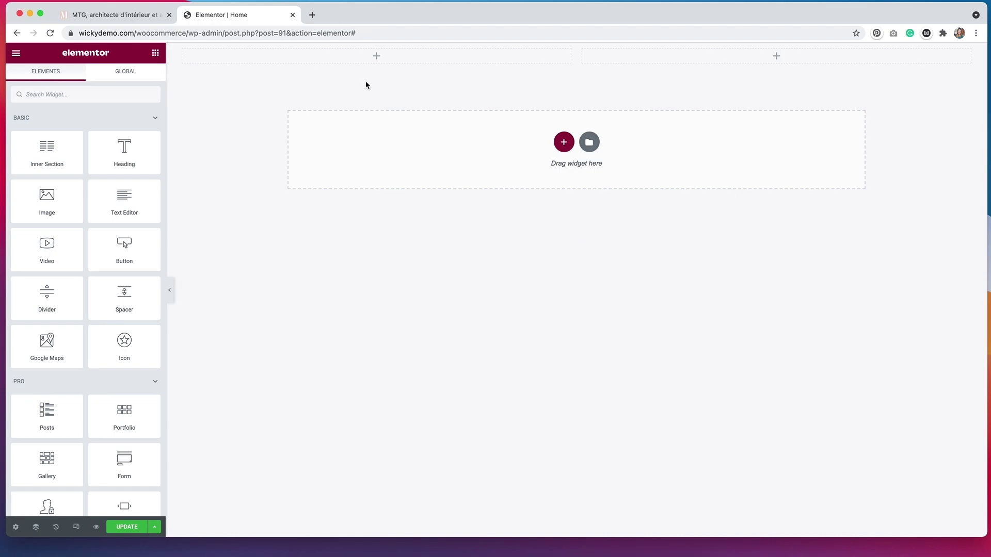
Step: Place a Call to Action widget in the first column and set its image to the living room photo from the media library
click(86, 96)
text(call)
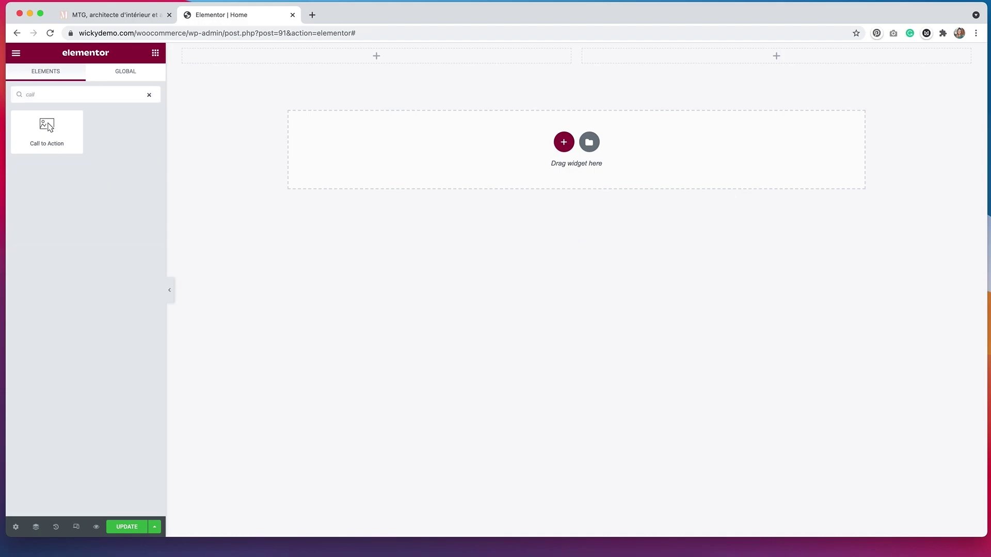
drag(50, 135, 369, 62)
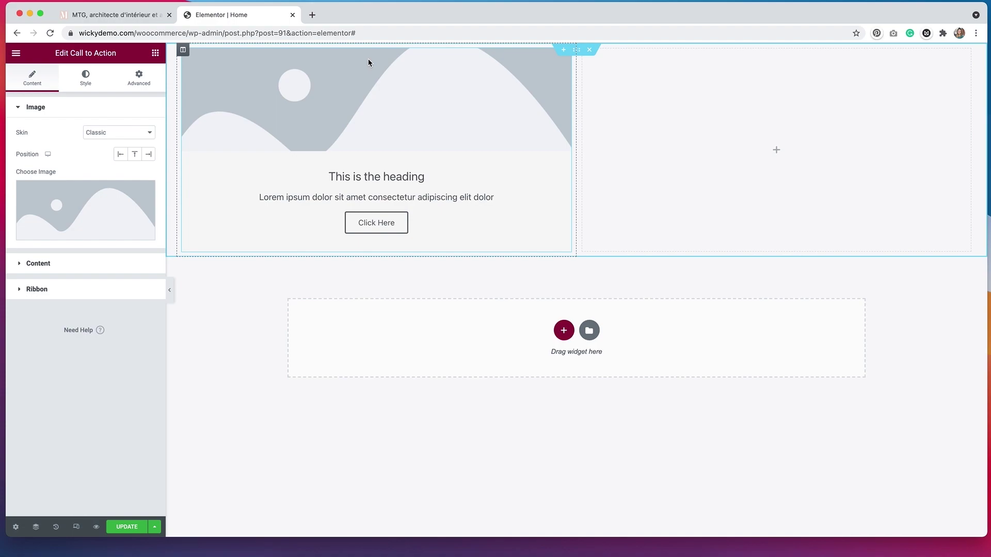
click(110, 206)
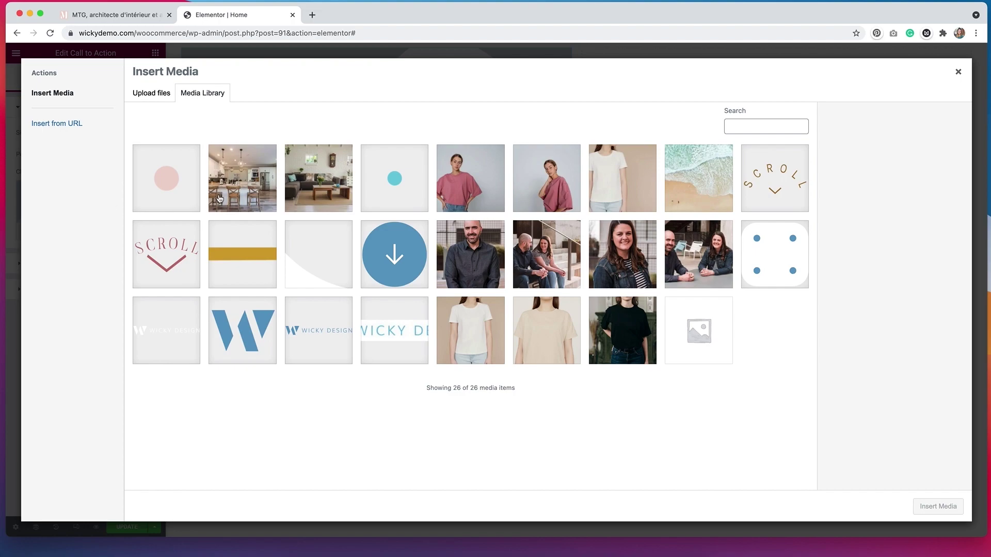
click(338, 181)
click(955, 510)
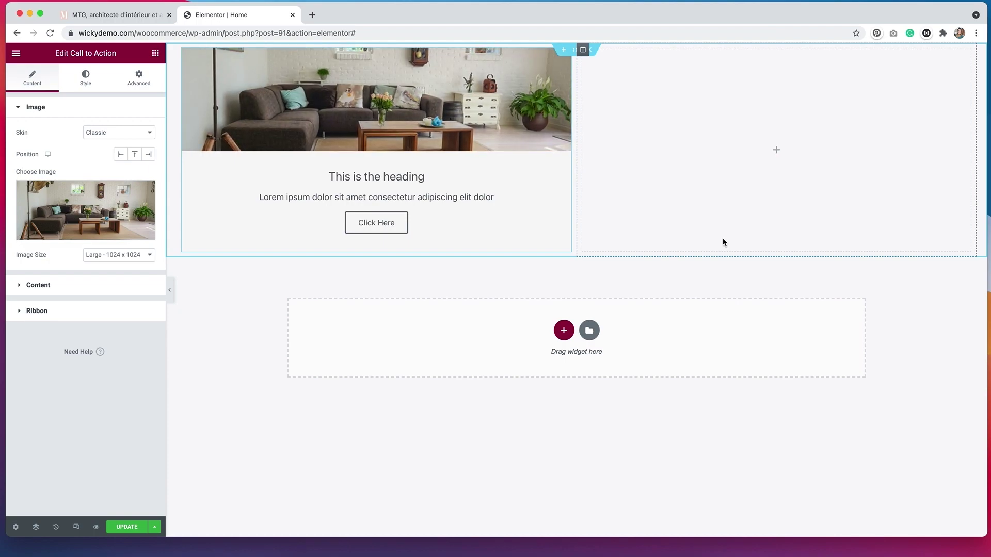
Step: Clear the title text of the Call to Action widget
click(29, 287)
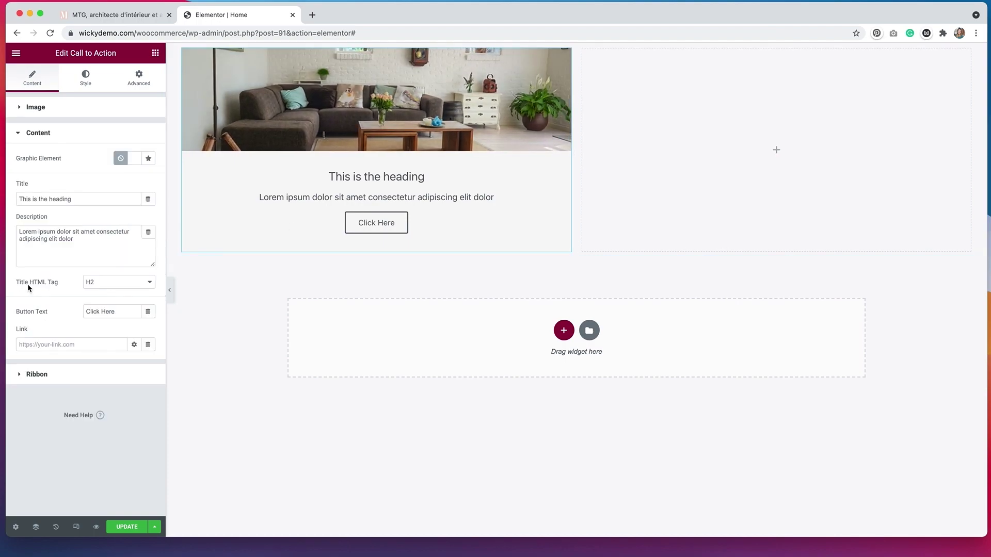
drag(87, 200, 7, 194)
key(BackSpace)
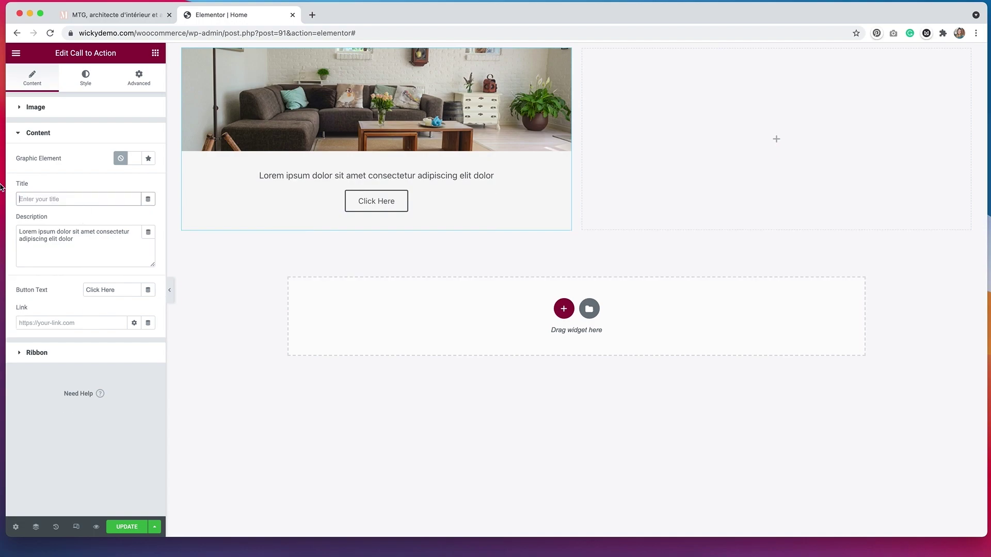
Step: Clear the description and button text of the Call to Action widget
drag(93, 239, 2, 223)
key(BackSpace)
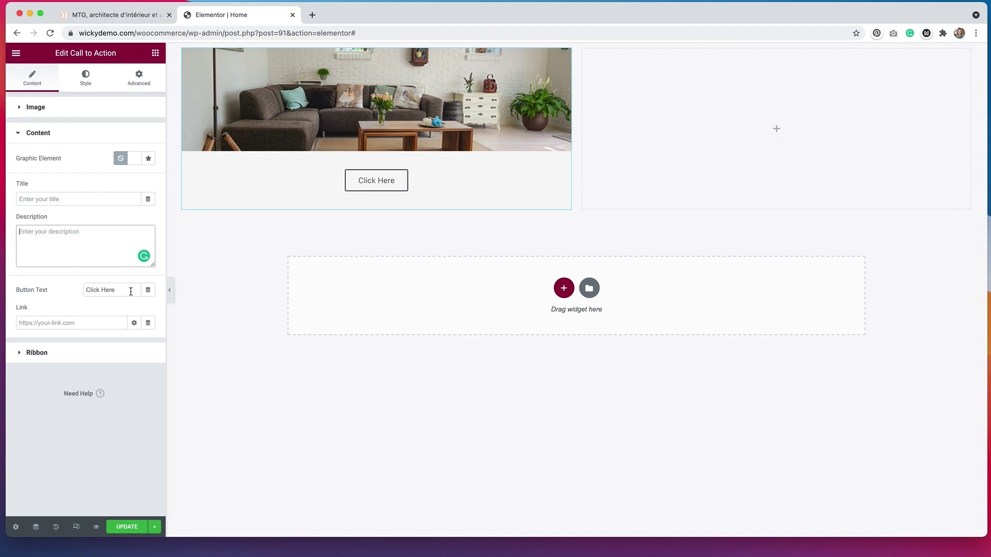
drag(131, 292, 65, 290)
key(BackSpace)
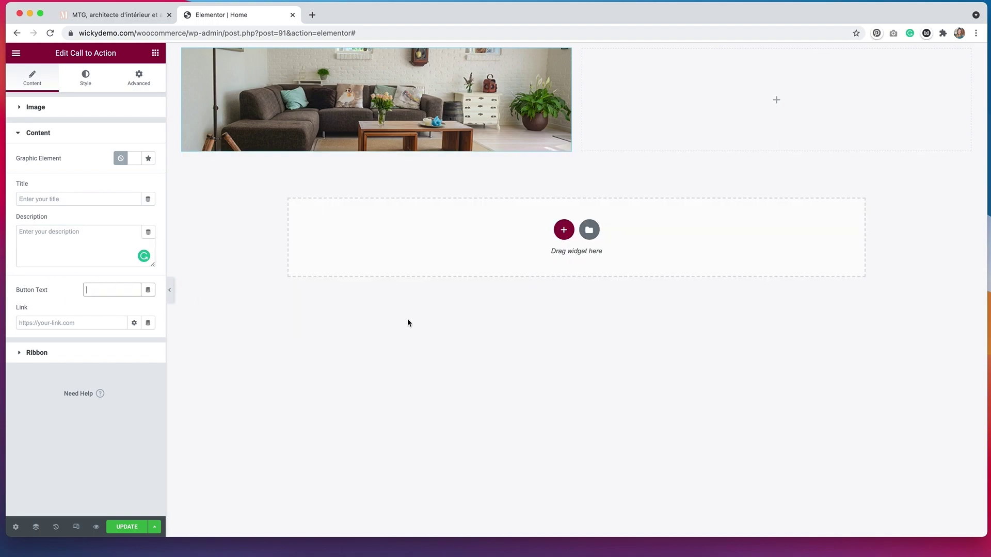
Step: Set the Call to Action image height to 400 px
click(87, 83)
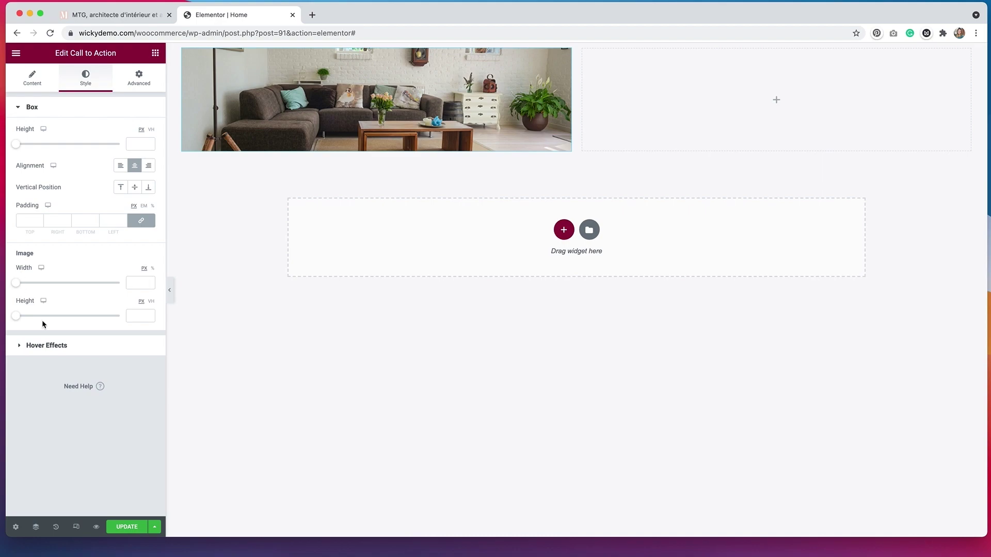
click(140, 318)
text(400)
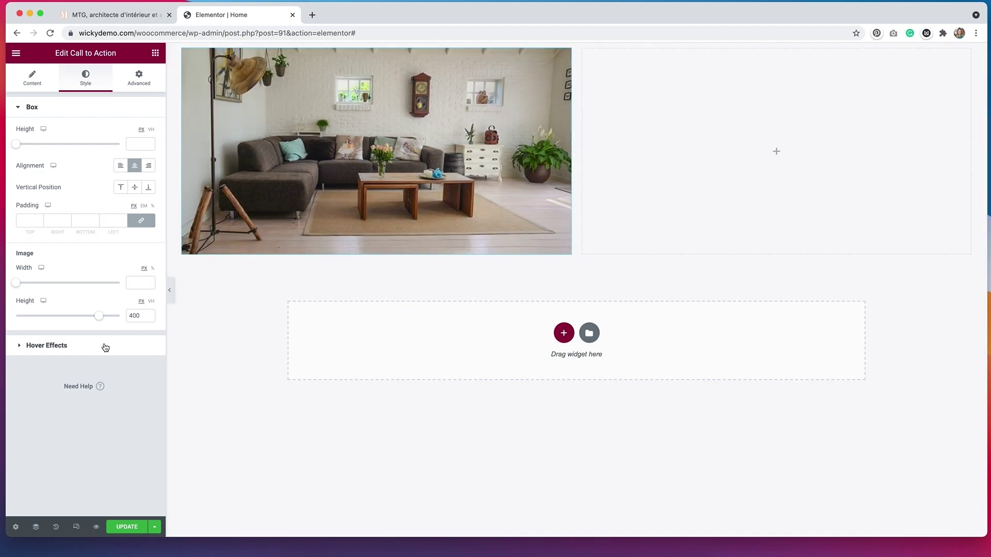
Step: Make the Call to Action's hover overlay color fully transparent, #02010100
click(105, 345)
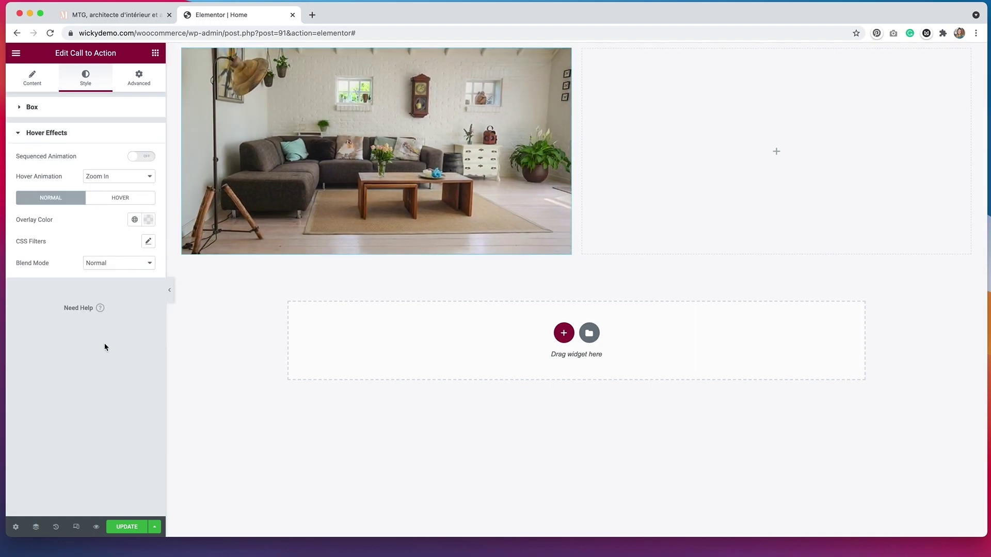
click(128, 202)
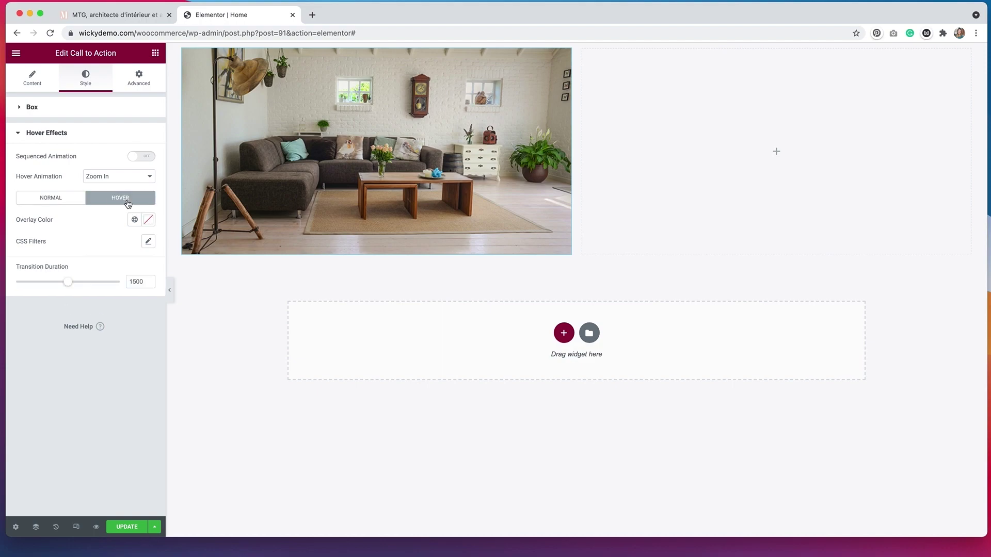
click(148, 220)
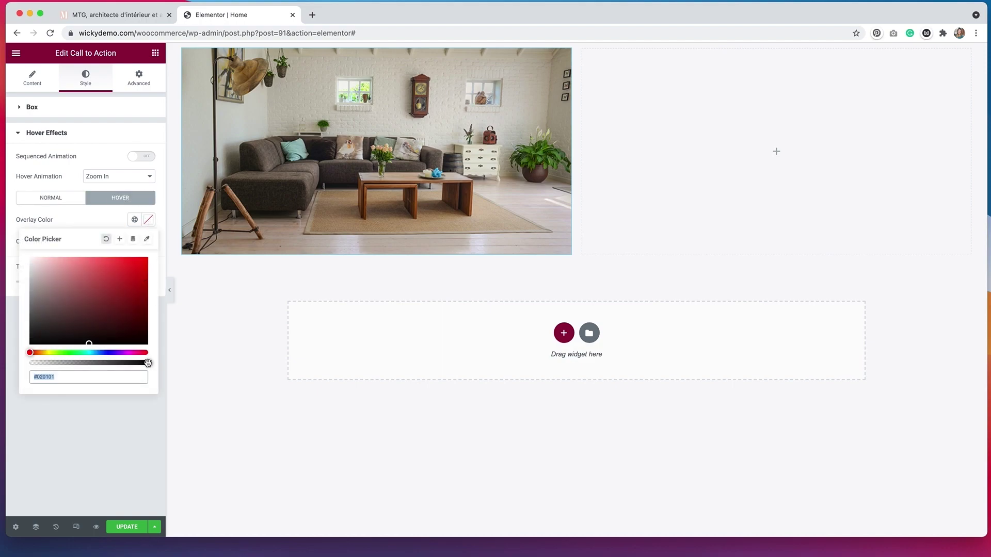
drag(148, 363, 15, 355)
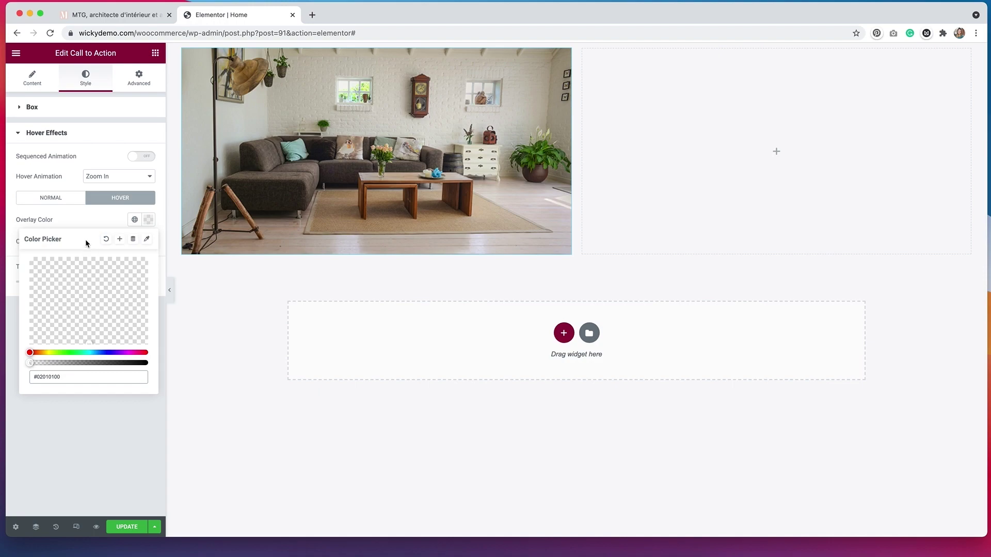
click(88, 225)
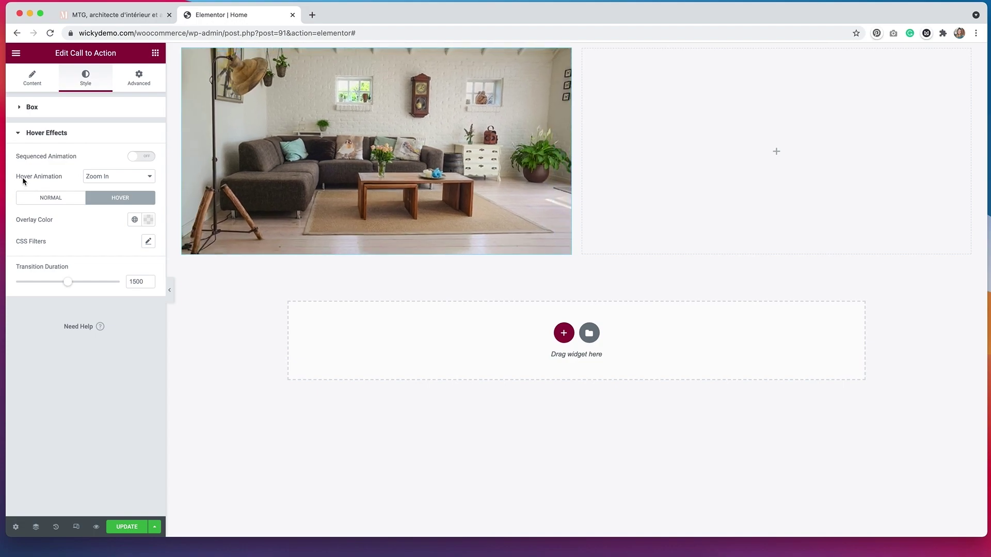
Step: Try the Move Right hover animation on the living room image and restore Zoom In
click(110, 184)
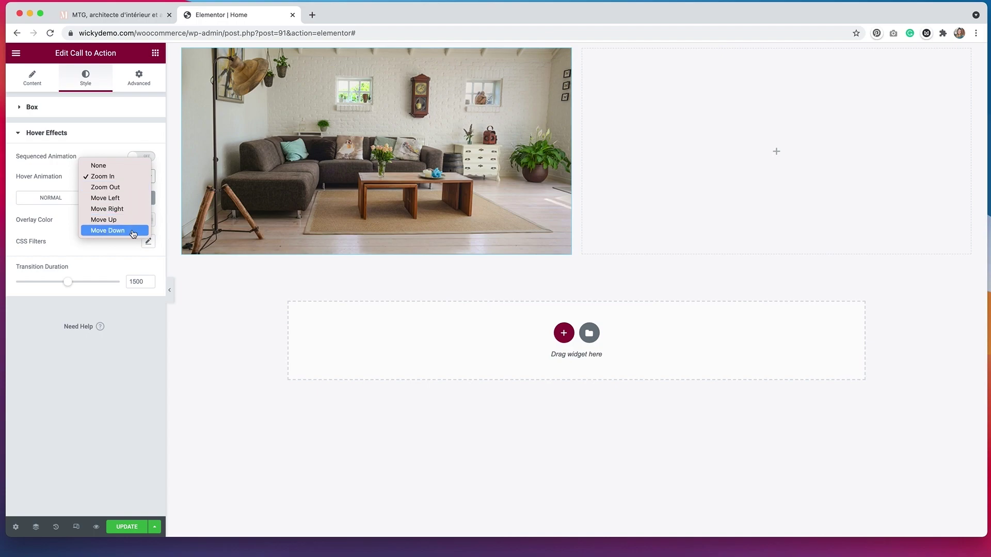
key(Escape)
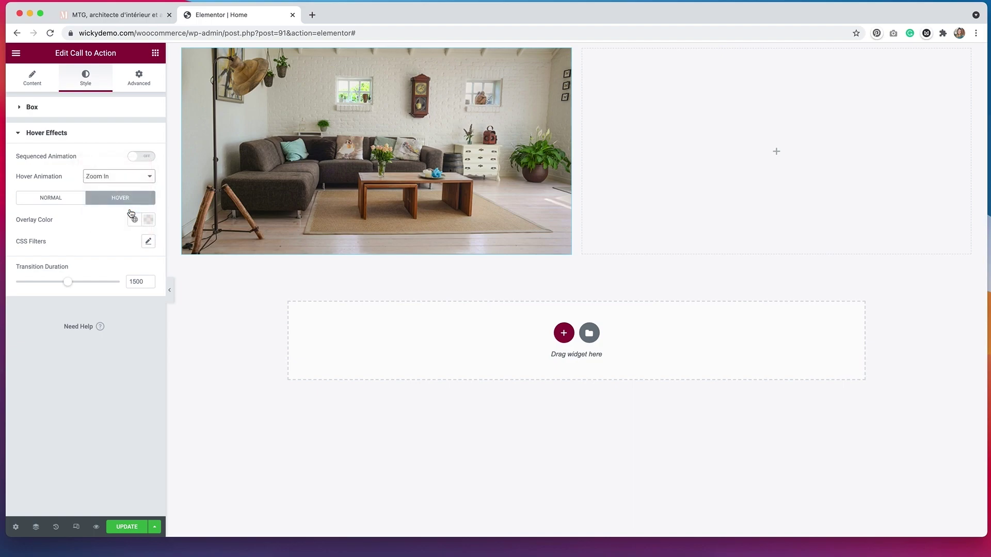
mouse_move(385, 207)
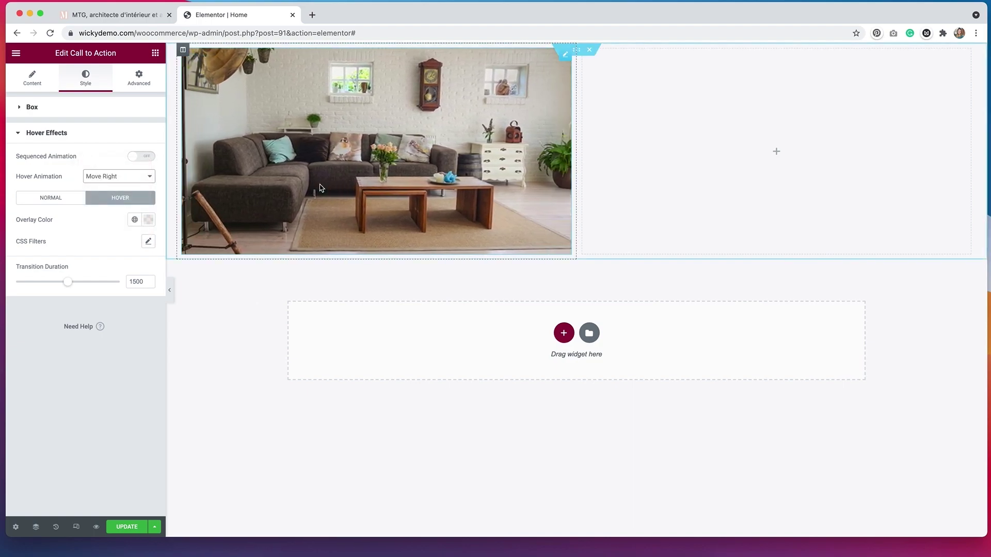
click(124, 177)
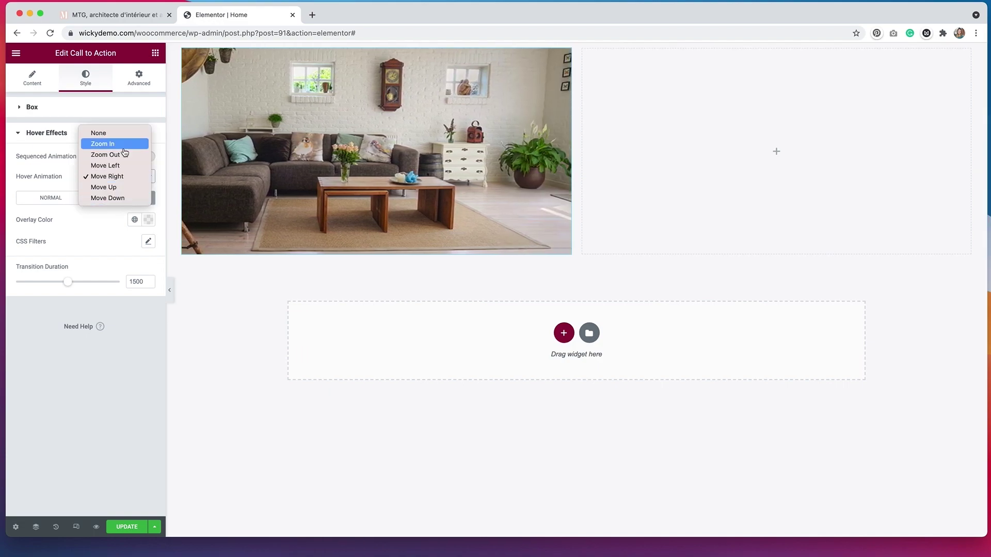
click(123, 145)
click(128, 178)
click(128, 178)
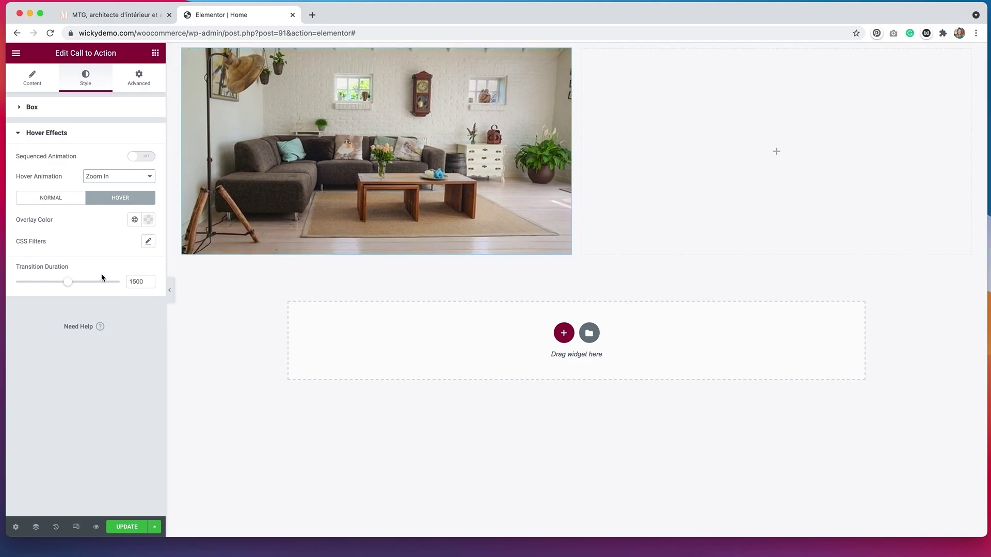
Step: Set the hover transition duration to 700 and compare the effect with the image hover on the MTG page
drag(68, 283, 40, 284)
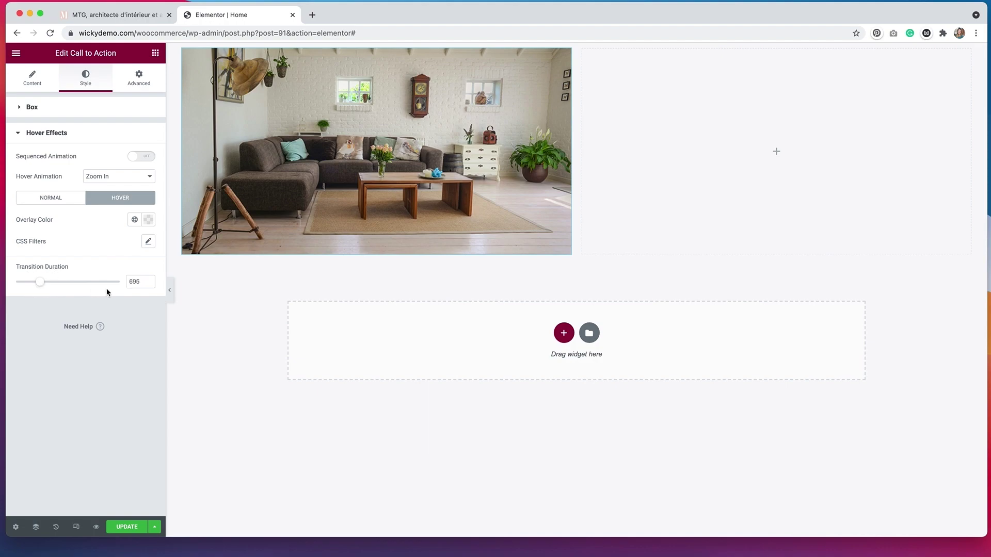
click(149, 280)
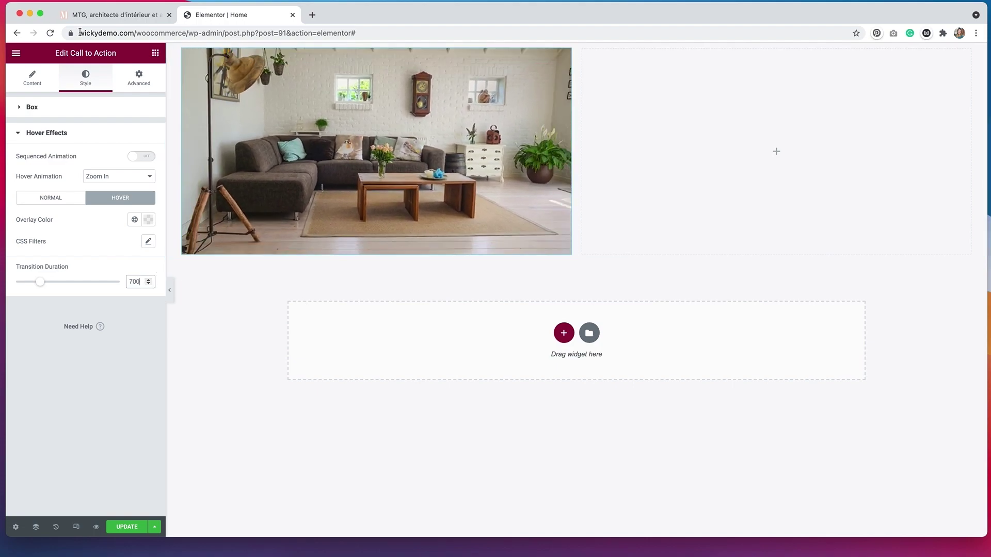
click(89, 20)
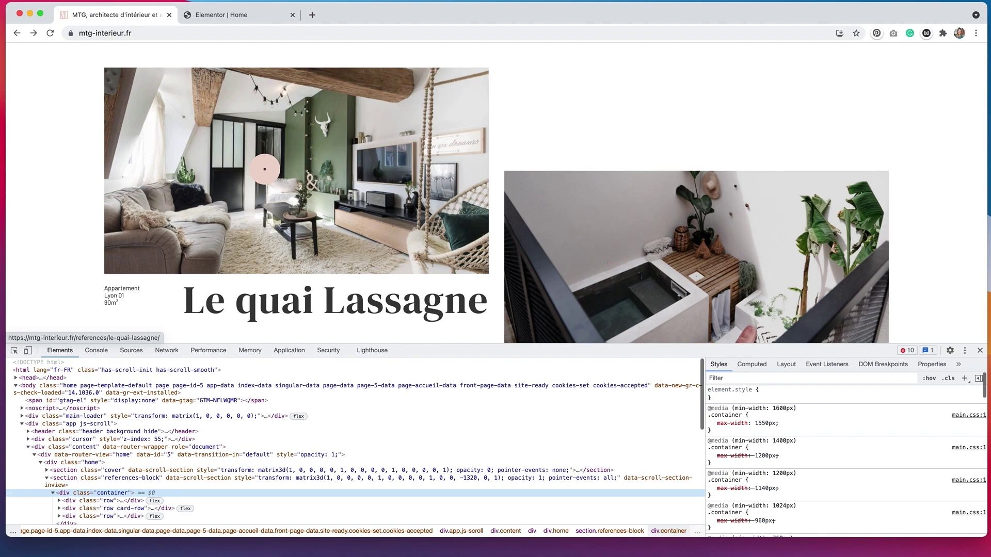
click(257, 22)
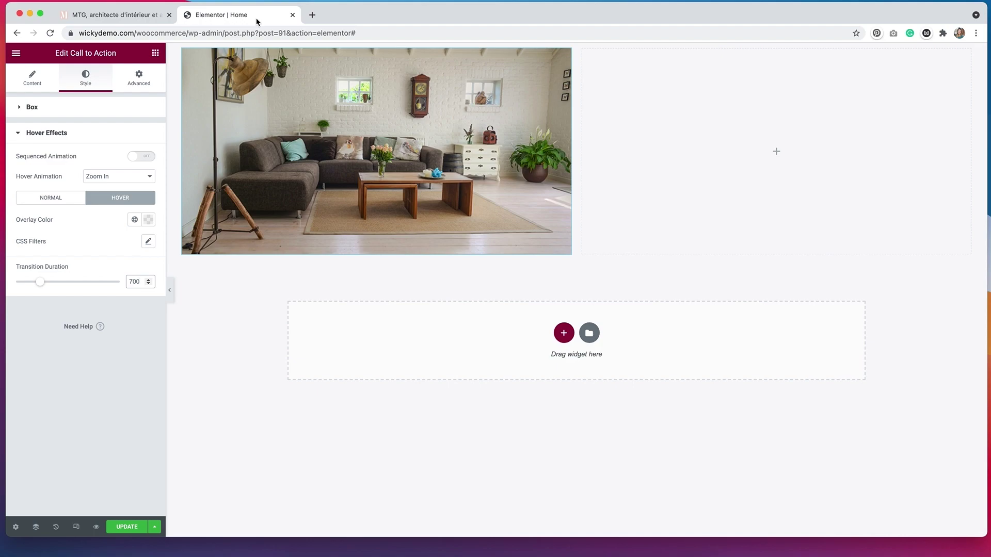
Step: Add a two-column Inner Section below the living room image in the first column
click(154, 54)
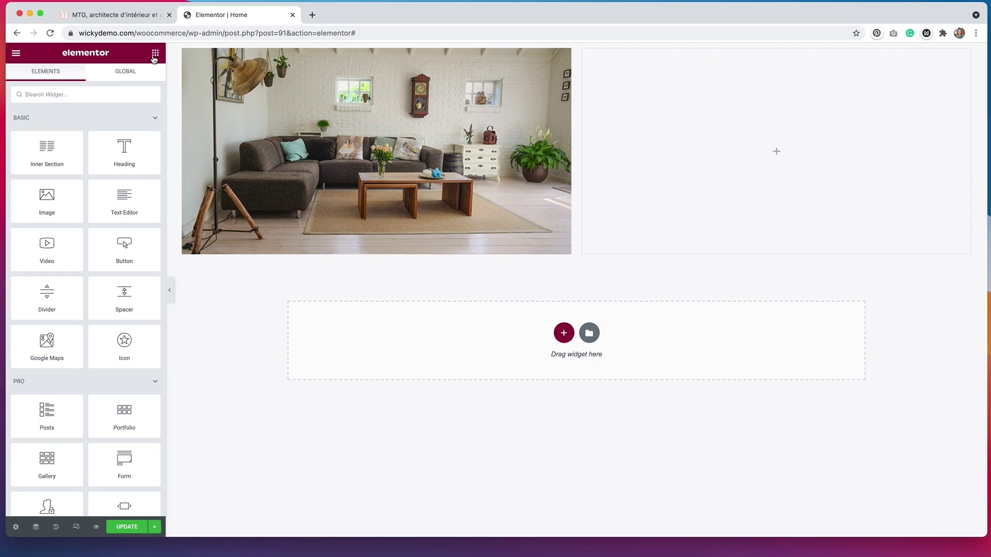
drag(65, 154, 321, 245)
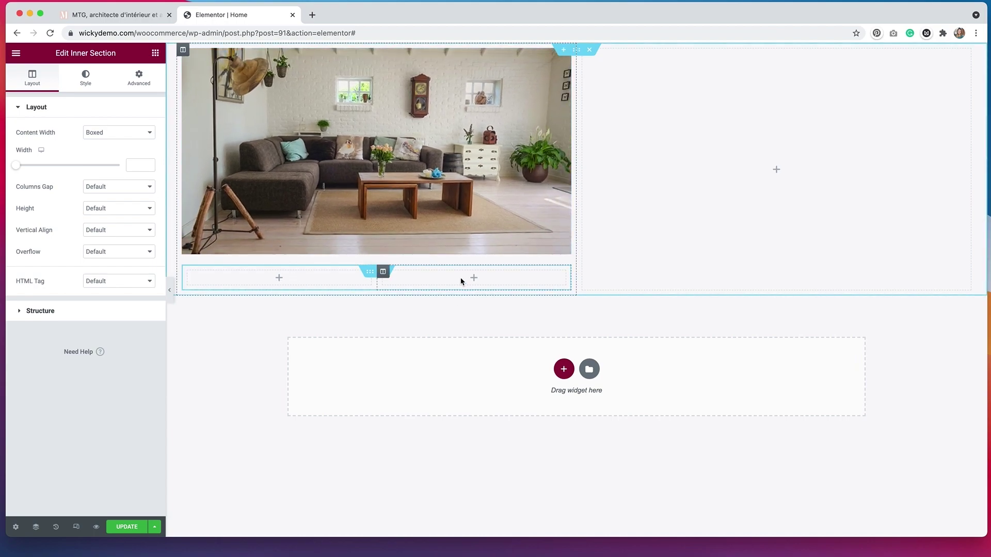
Step: Fill the inner section with a Text Editor reading "Appartement / Lyon 01 / 90m²" on the left and a Heading "Le quai Lassagne" on the right
click(310, 284)
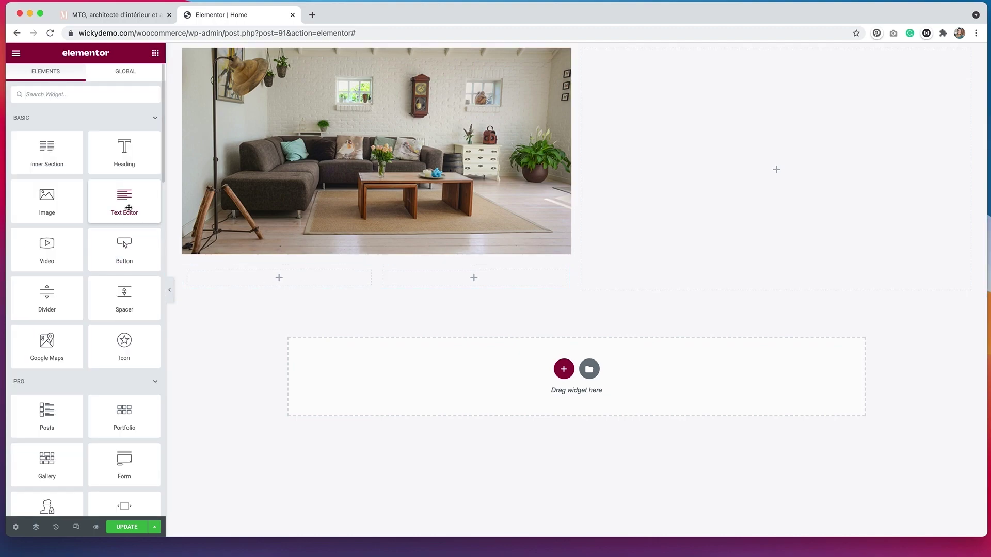
drag(132, 209, 237, 279)
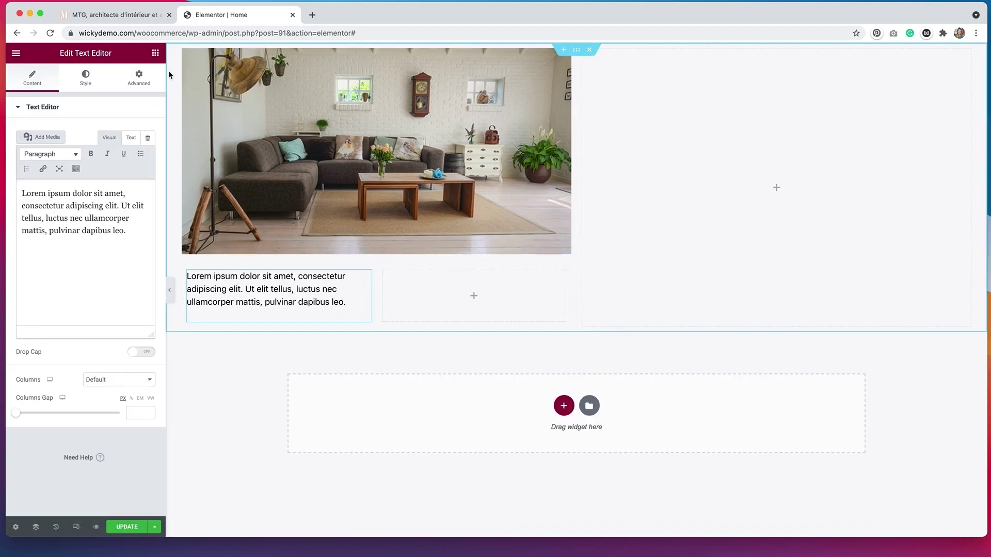
click(155, 53)
drag(150, 172, 441, 302)
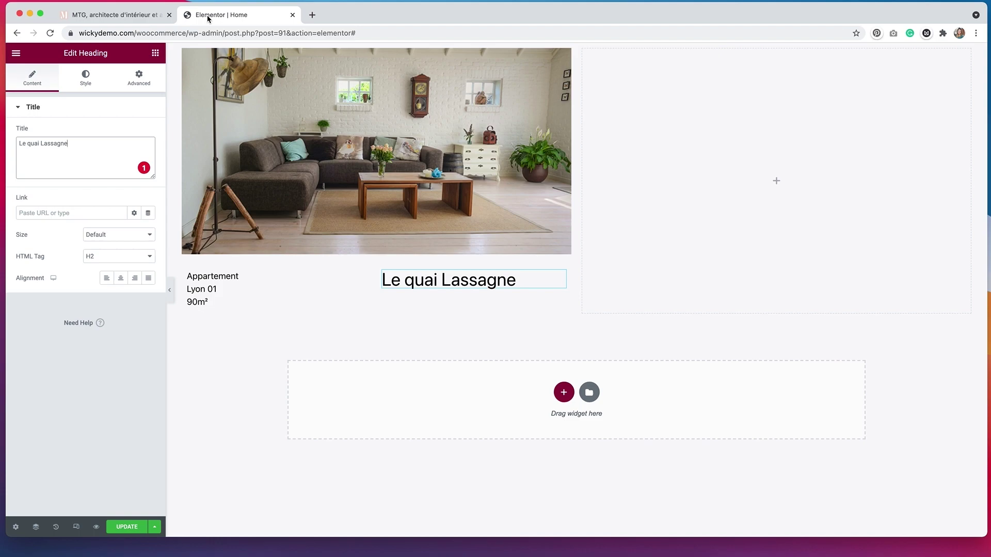
Step: Inspect the computed font styles of the "Le quai Lassagne" title on the MTG page
click(118, 15)
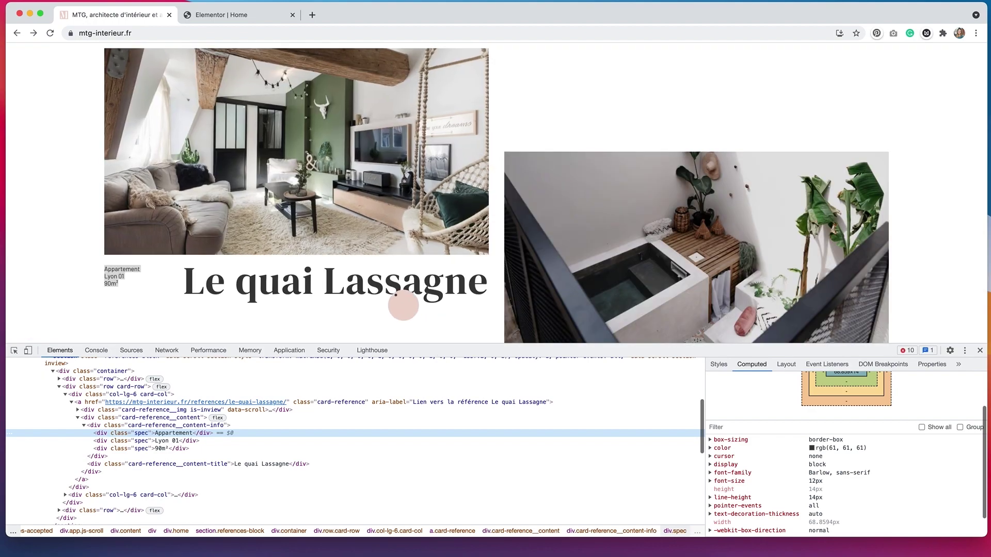
right_click(381, 276)
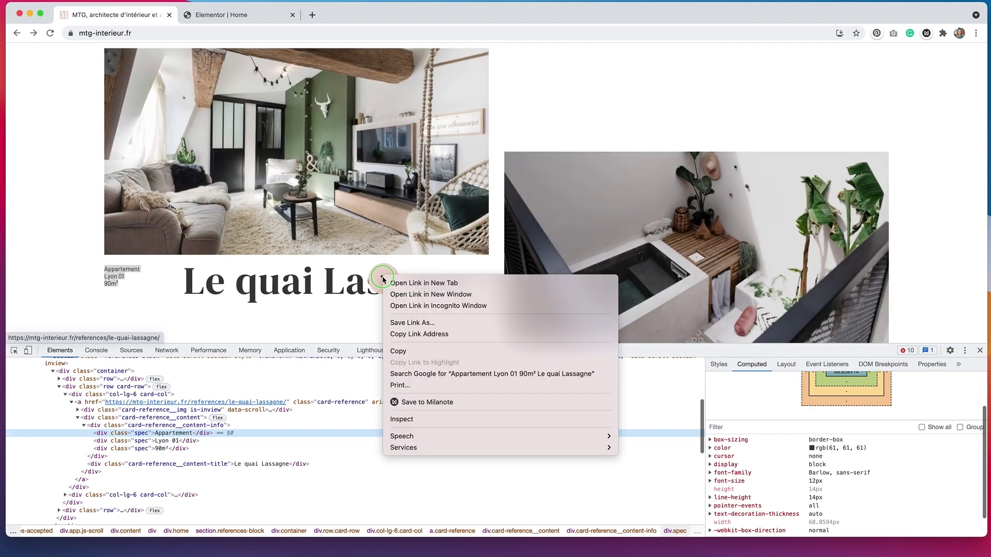
click(433, 420)
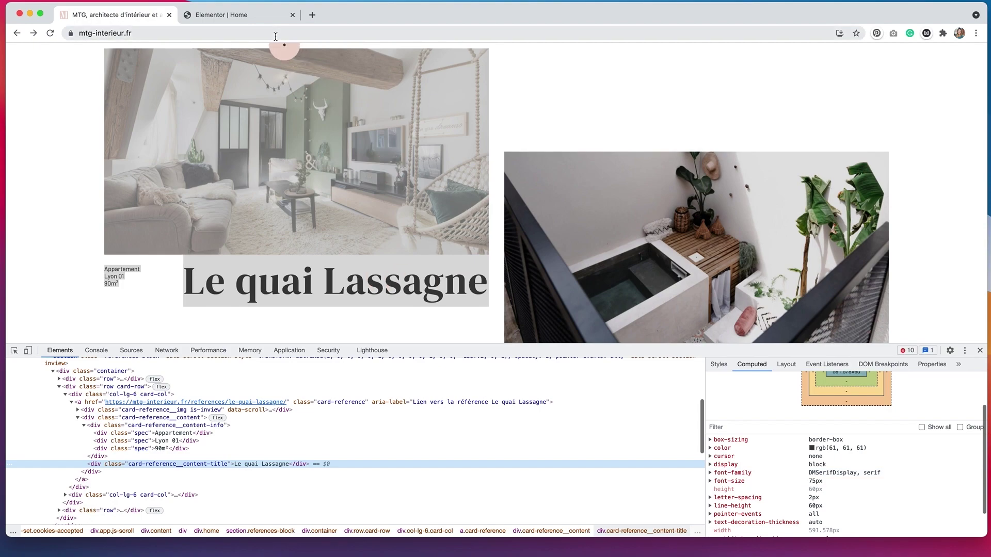
Step: Return to Elementor and set the apartment details text to Barlow, size 12 px, with a 14 px line height
click(223, 20)
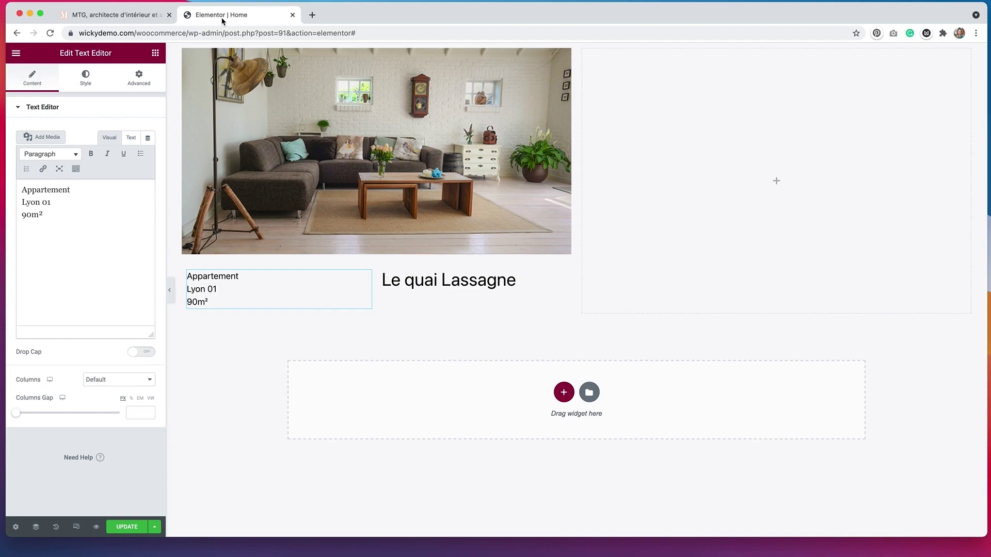
click(85, 78)
click(148, 176)
click(111, 226)
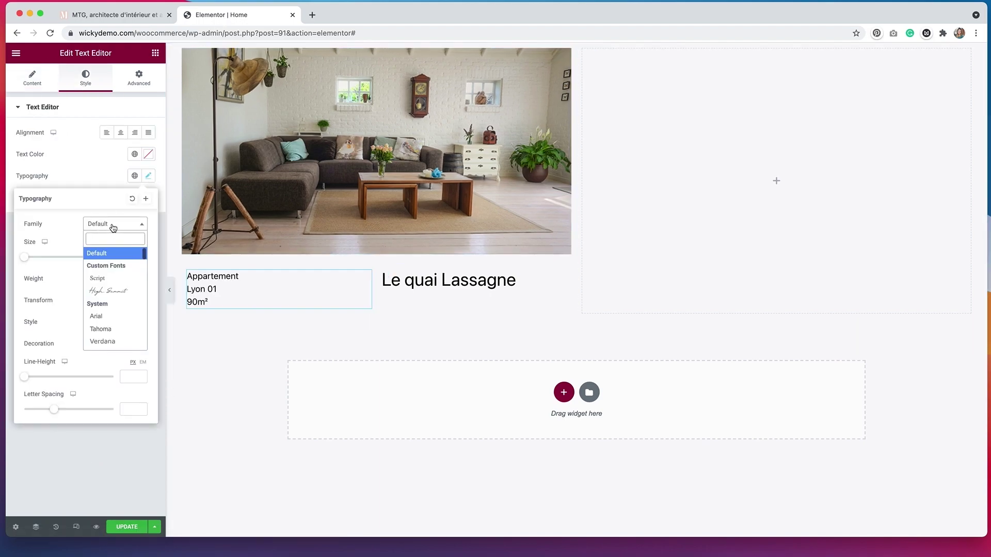
text(bar)
click(113, 271)
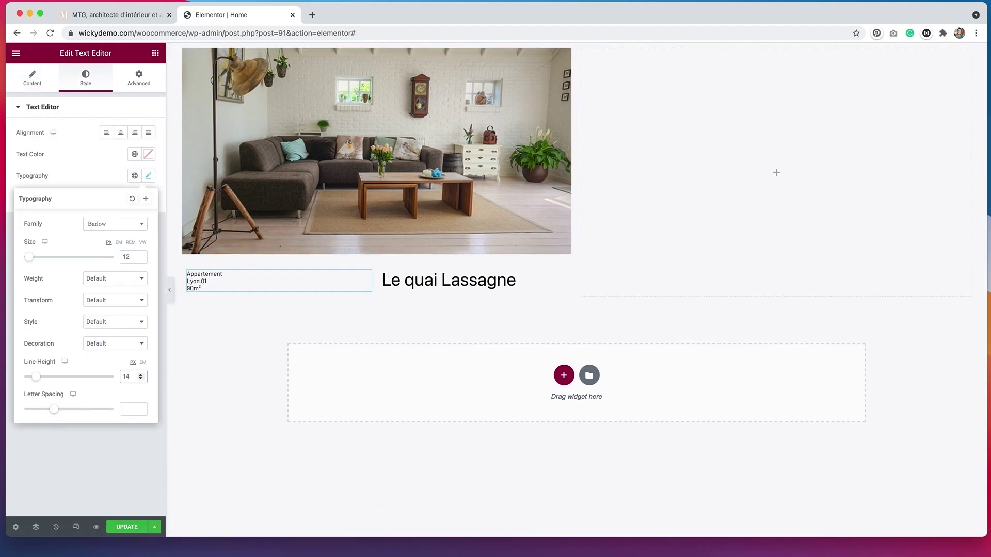
Step: Set the "Le quai Lassagne" heading to DM Serif Display, size 80 px, with letter spacing 2
click(511, 281)
click(148, 153)
click(132, 235)
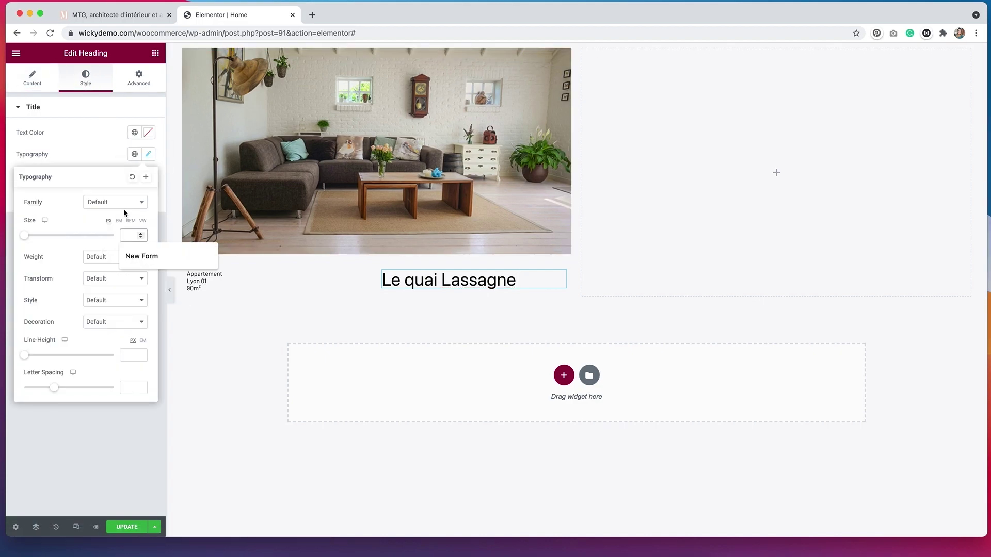
click(116, 203)
text(dm)
click(115, 243)
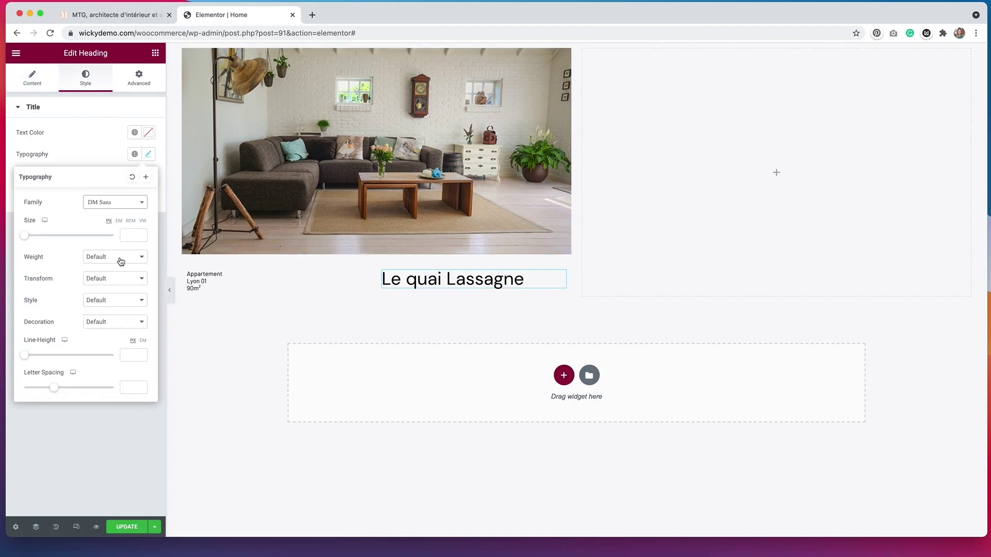
click(116, 203)
click(122, 267)
click(131, 388)
text(2)
click(129, 237)
text(80)
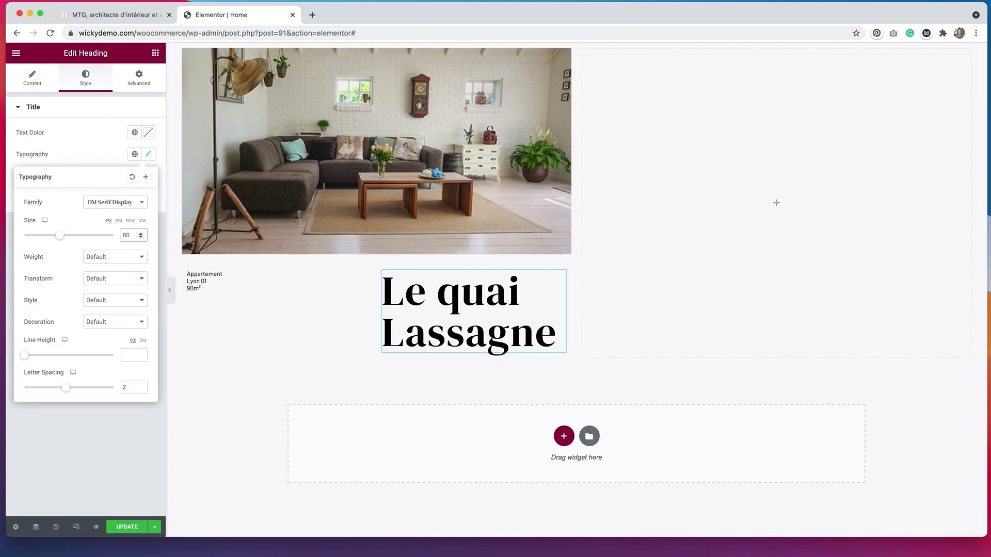
Step: Check the title layout on the MTG page and widen the heading's column within the inner section
click(114, 15)
click(232, 15)
drag(377, 312, 251, 312)
Step: Reduce the heading's font size so that "Le quai Lassagne" fits on one line
click(149, 155)
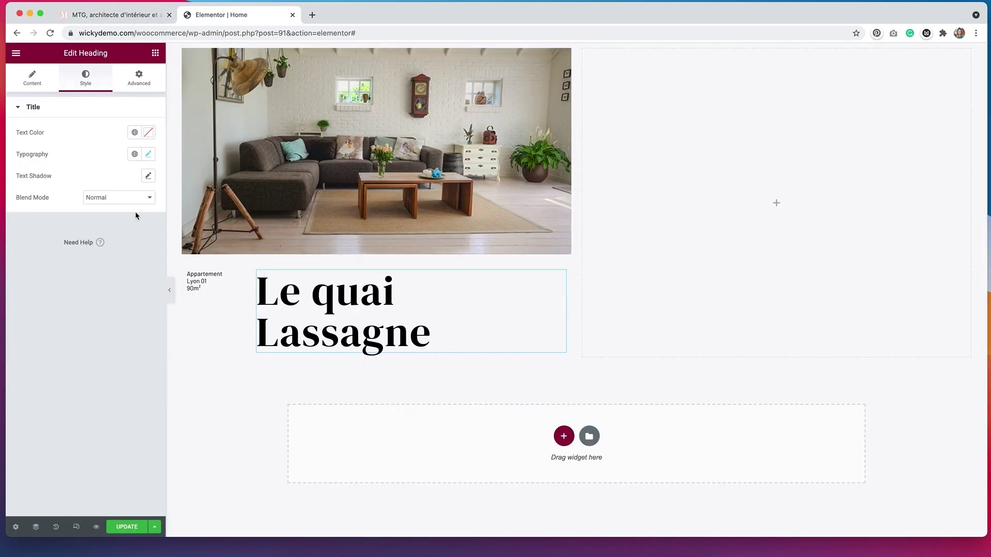
click(148, 154)
click(142, 238)
click(142, 238)
Step: Check the title color on the MTG page and set the "Le quai Lassagne" heading's text color to #3d3d3d in Elementor
click(137, 16)
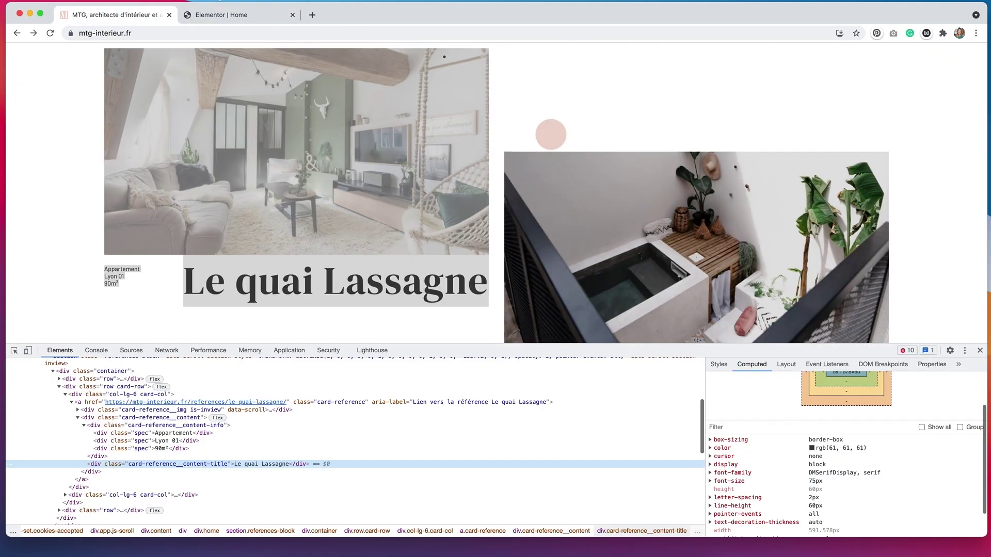
click(216, 16)
click(148, 133)
triple_click(88, 289)
text(#3d3d3)
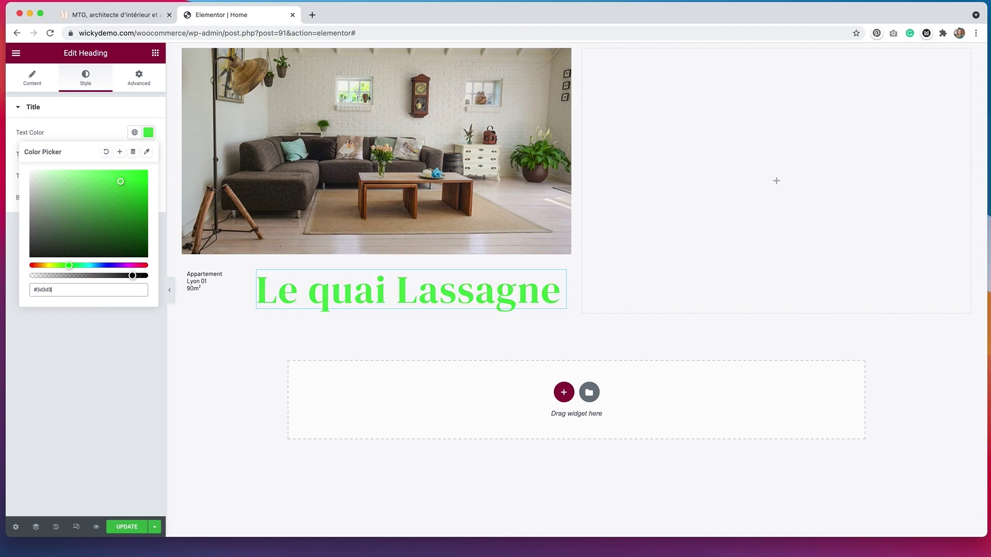
text(d)
Step: Set the apartment details text color to #3d3d3d and compare it with the MTG page
click(206, 281)
click(148, 154)
triple_click(98, 311)
text(#3d3d3d)
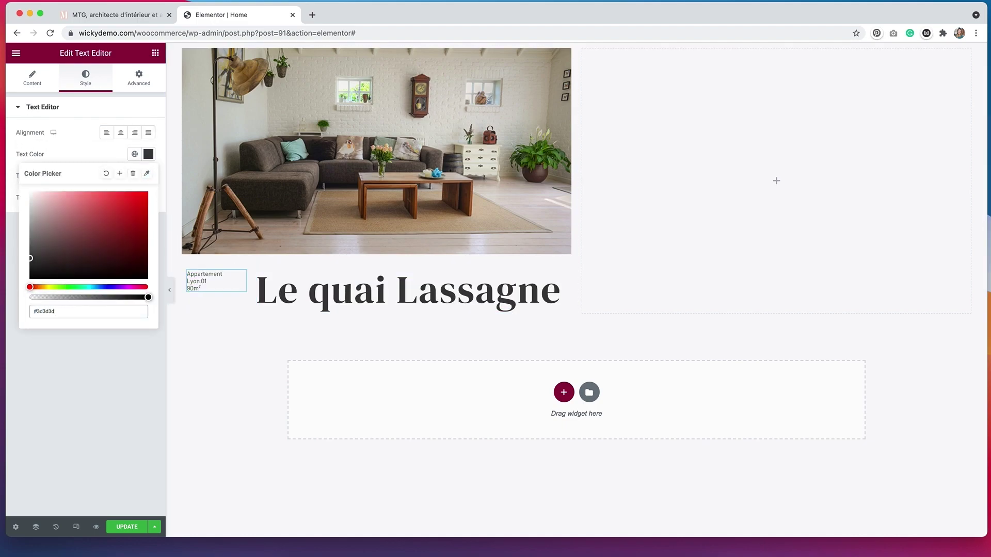
key(ctrl+shift+Tab)
key(ctrl+Tab)
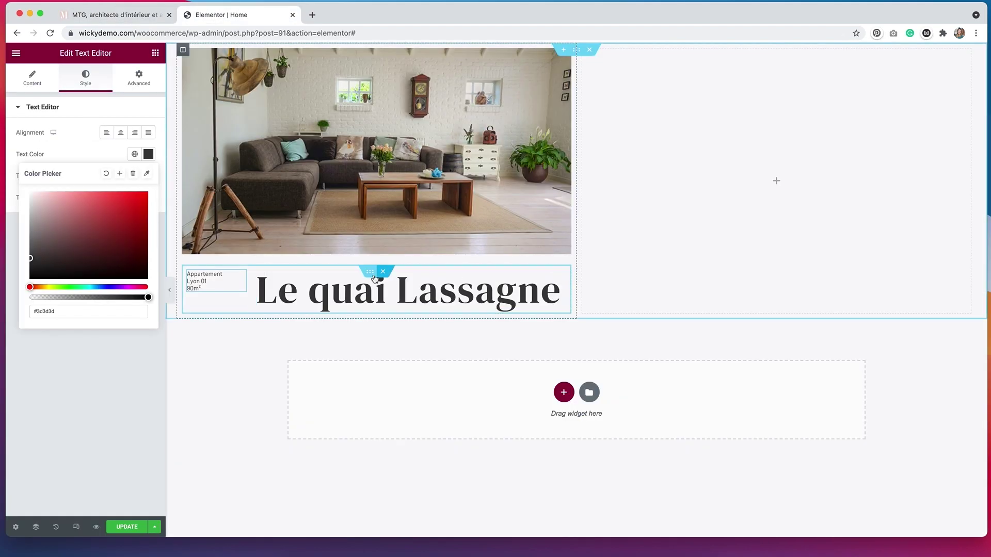
Step: Set the columns gap of the inner section beneath the image to No Gap and right-align the "Le quai Lassagne" heading
click(375, 278)
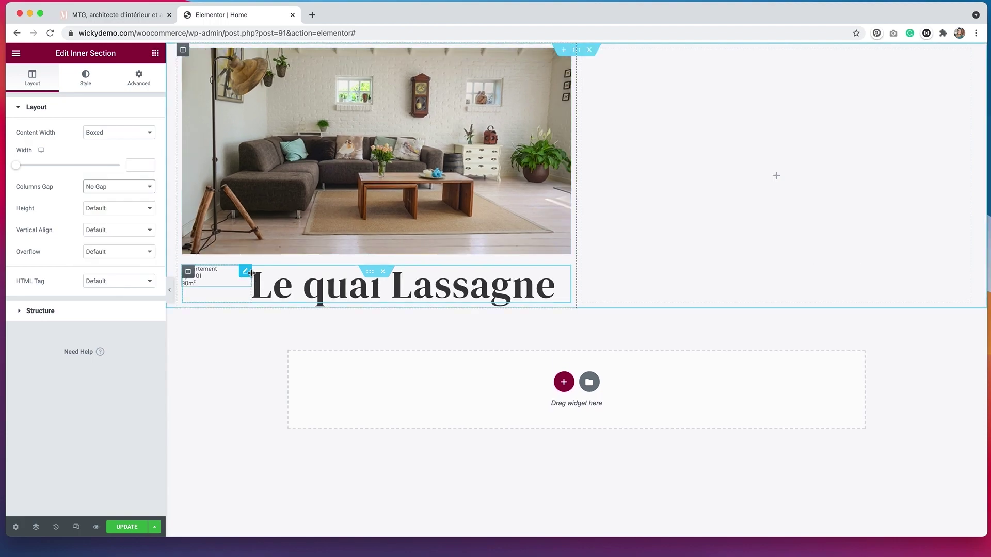
click(183, 49)
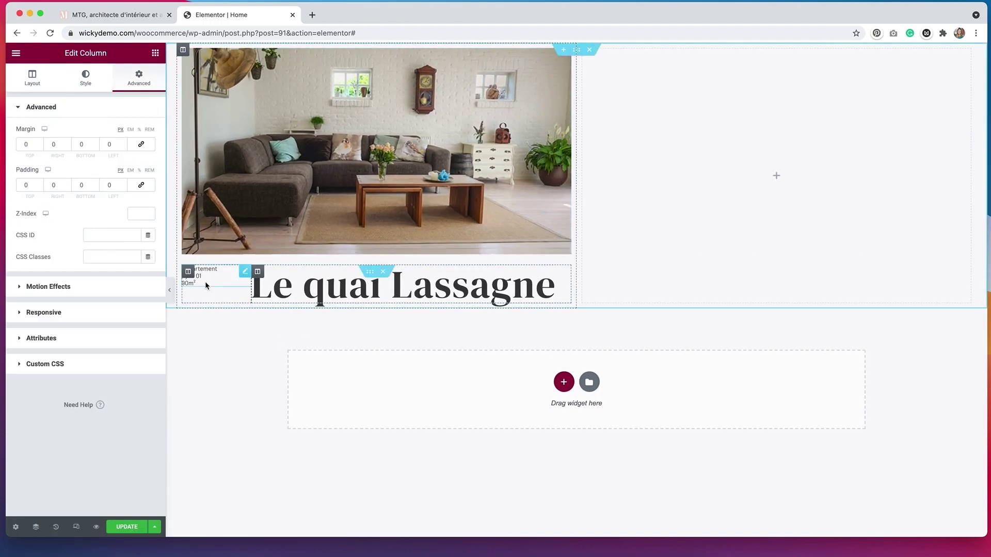
click(444, 196)
click(393, 285)
click(135, 279)
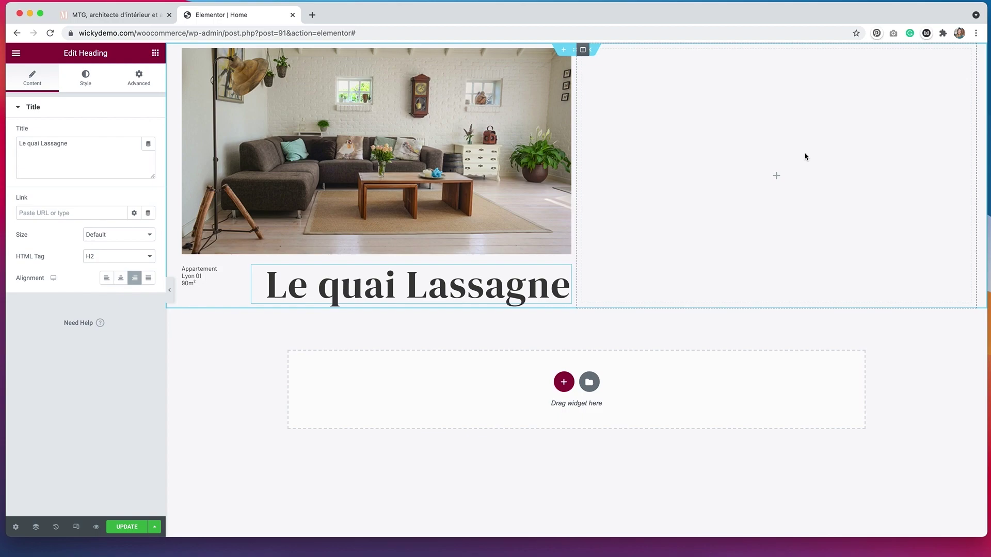
Step: Copy the living room Call to Action widget into the empty second column
right_click(454, 136)
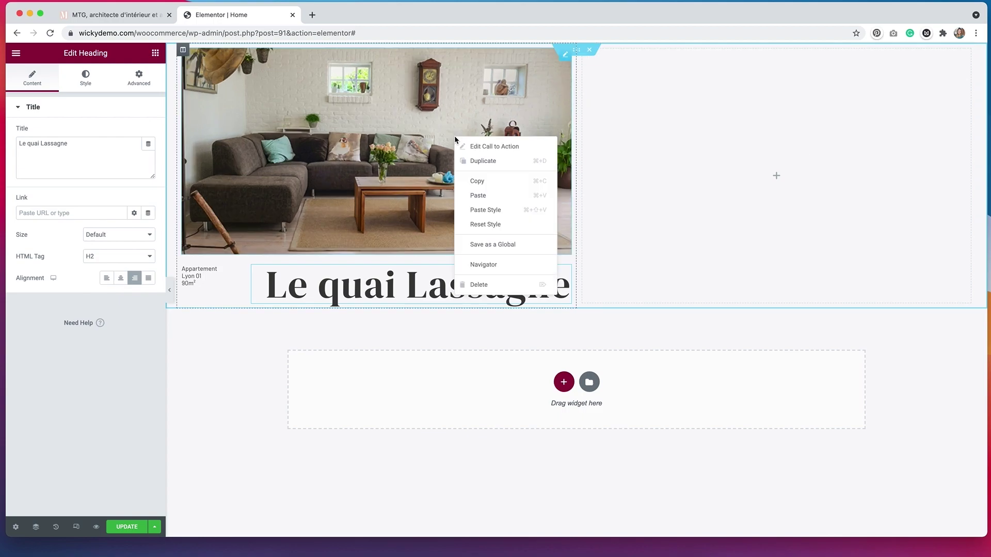
click(492, 182)
right_click(653, 128)
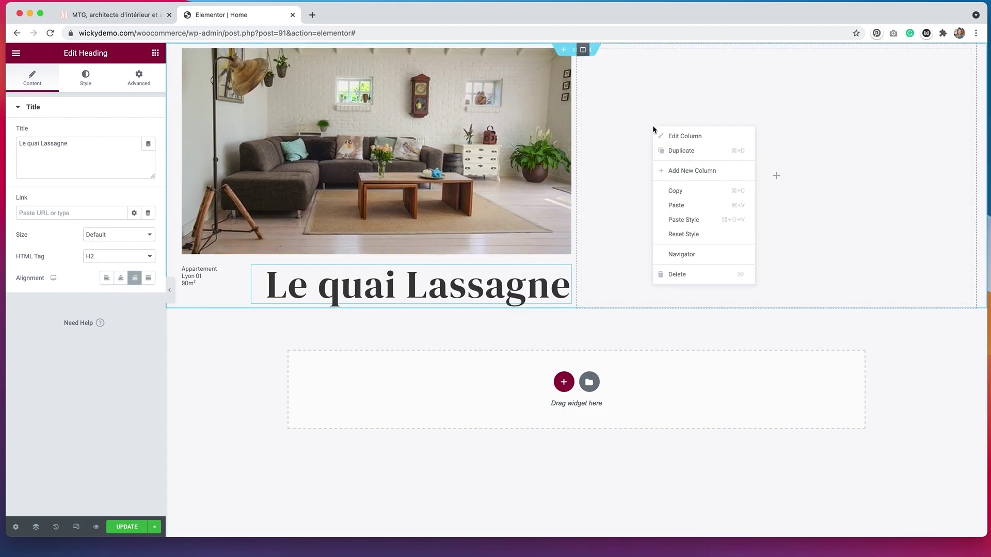
click(688, 204)
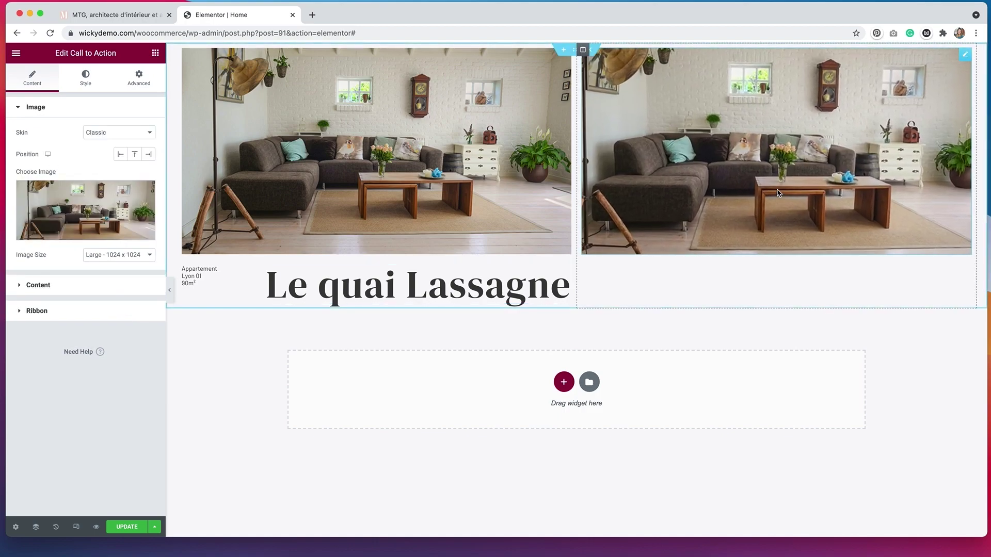
Step: Replace the copied Call to Action's image with home2.jpg from the media library
click(37, 214)
click(248, 195)
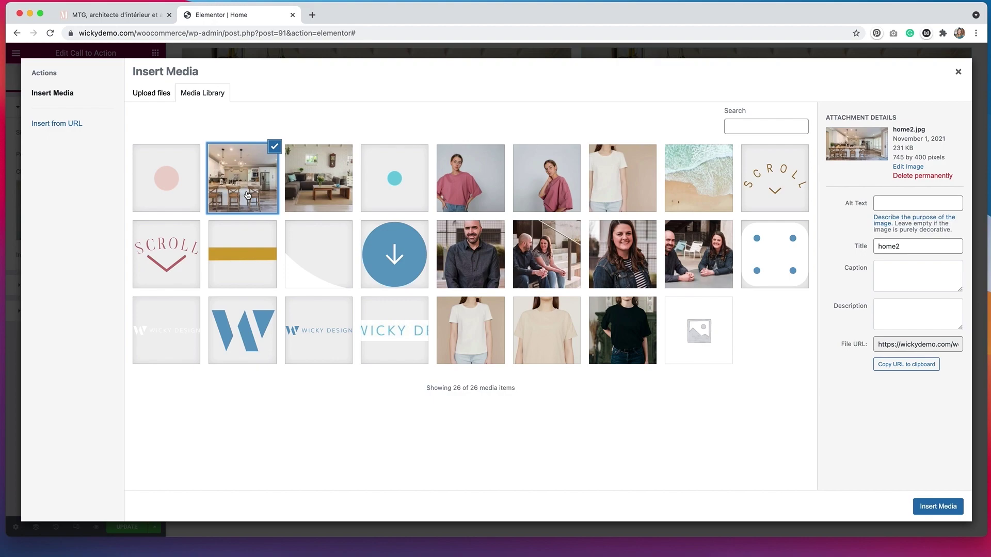
click(927, 511)
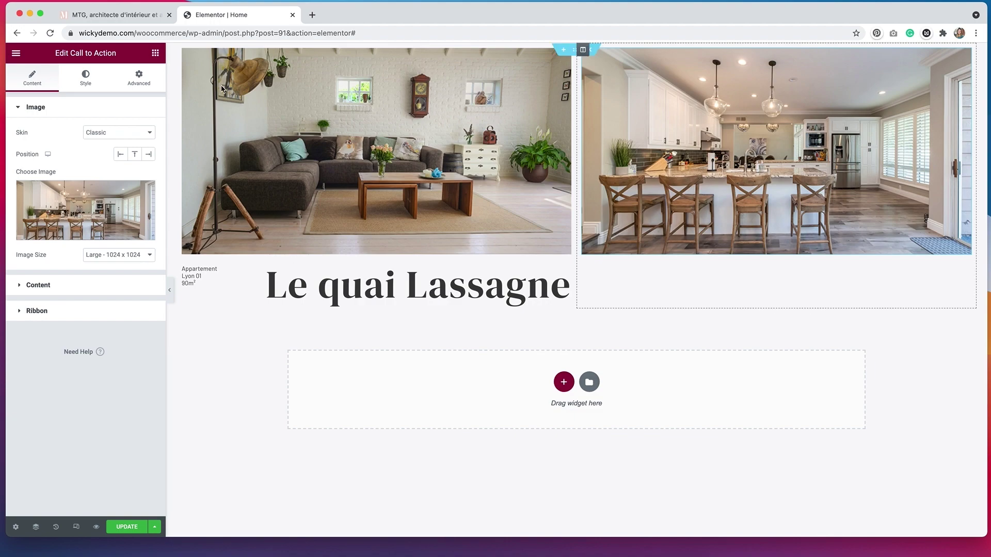
Step: Add an inner section beneath the kitchen image and paste a copy of the apartment details text into its first column
click(156, 54)
drag(41, 158, 676, 257)
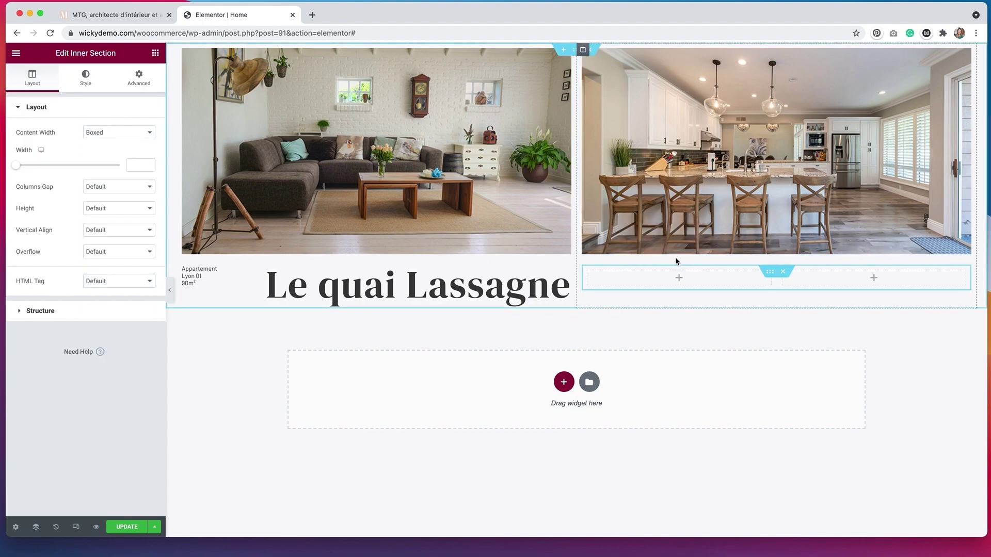
right_click(197, 269)
key(Escape)
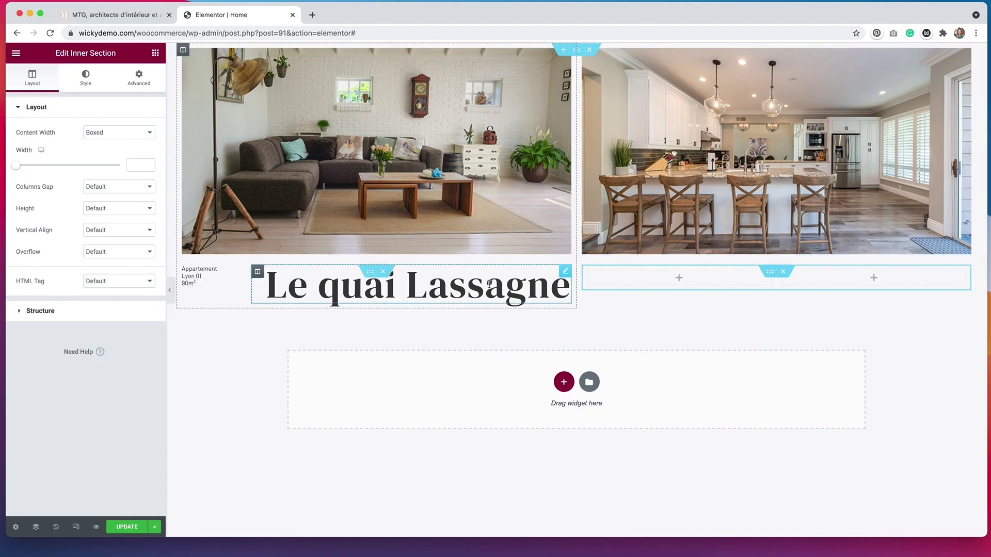
right_click(621, 278)
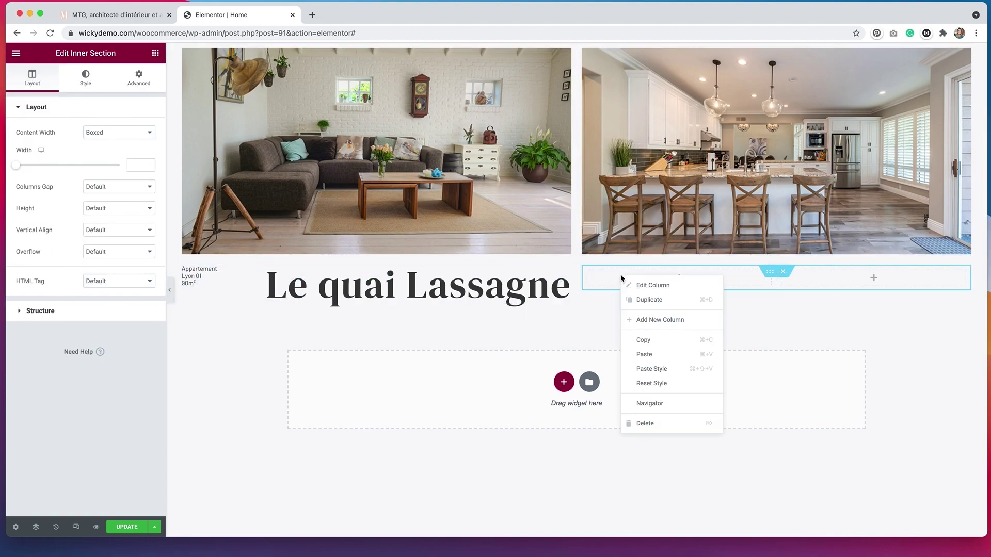
click(644, 354)
Step: Copy the "Le quai Lassagne" heading into the new inner section's second column and widen that column so the title fits on one line
right_click(420, 274)
right_click(466, 288)
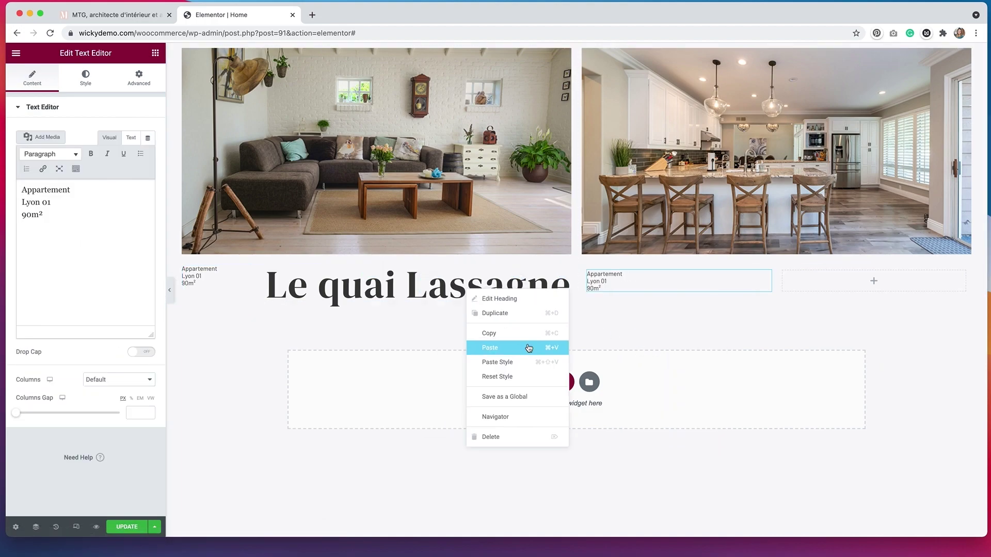
click(530, 332)
right_click(808, 276)
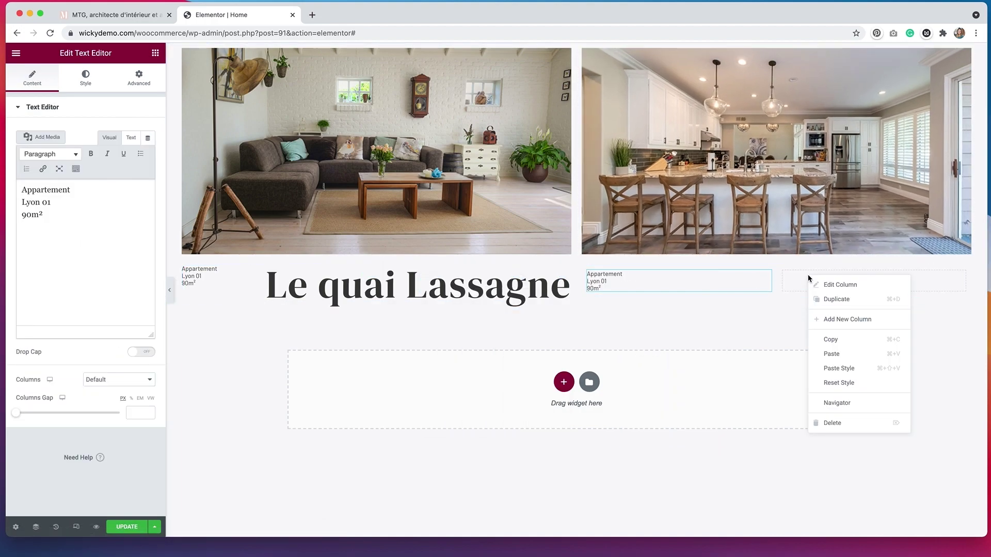
click(843, 354)
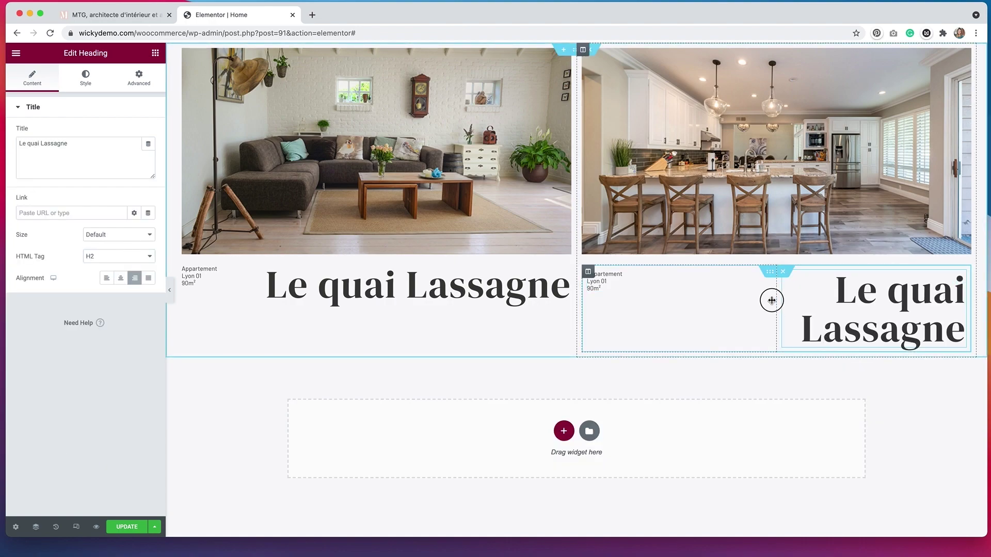
drag(772, 299, 657, 295)
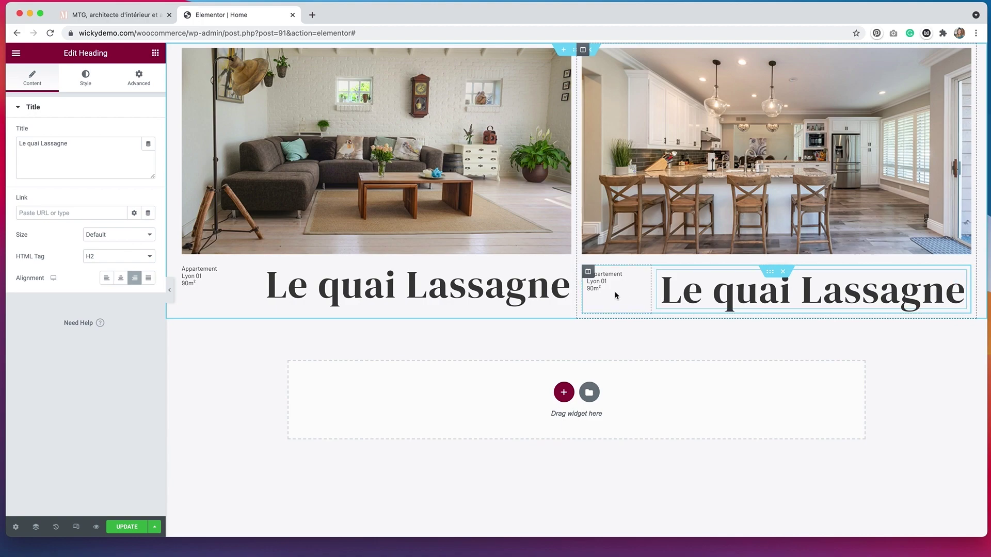
Step: Change the second project's details to Lyon 03 and 180m² and its heading to "Le peuplier", as on the MTG page
click(132, 17)
scroll(748, 207, down, 3)
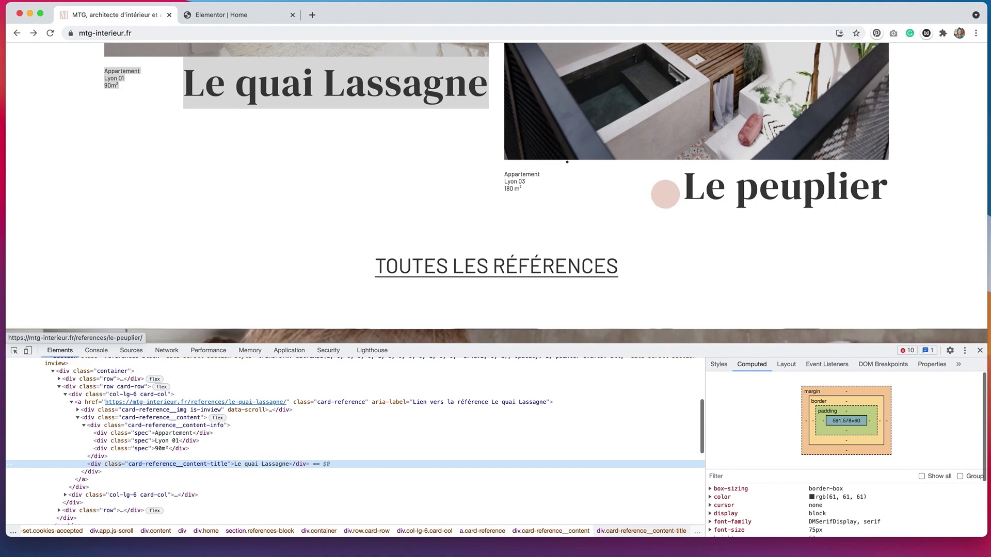
key(ctrl+Tab)
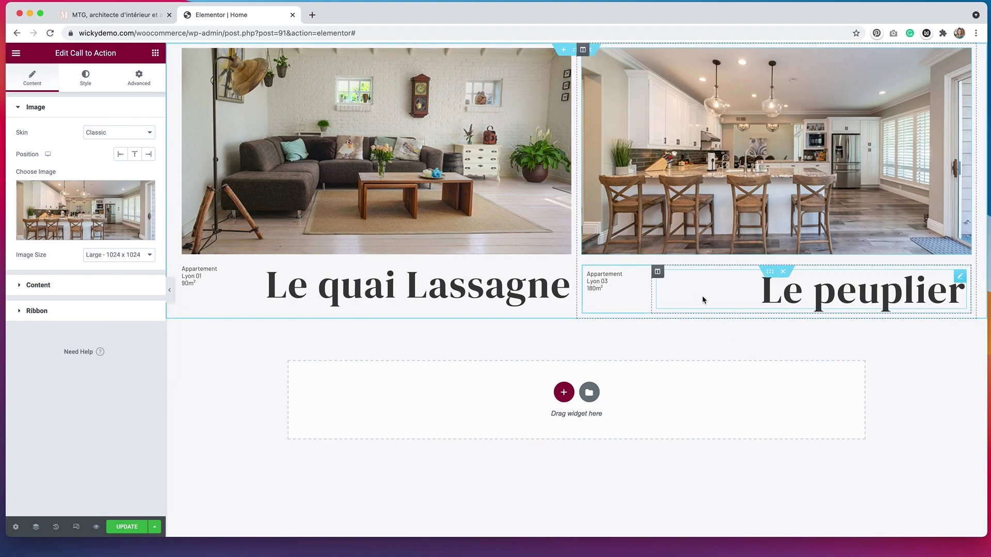
Step: Open the Navigator, review the second project's nested elements, and select the outer column containing the kitchen image
click(35, 527)
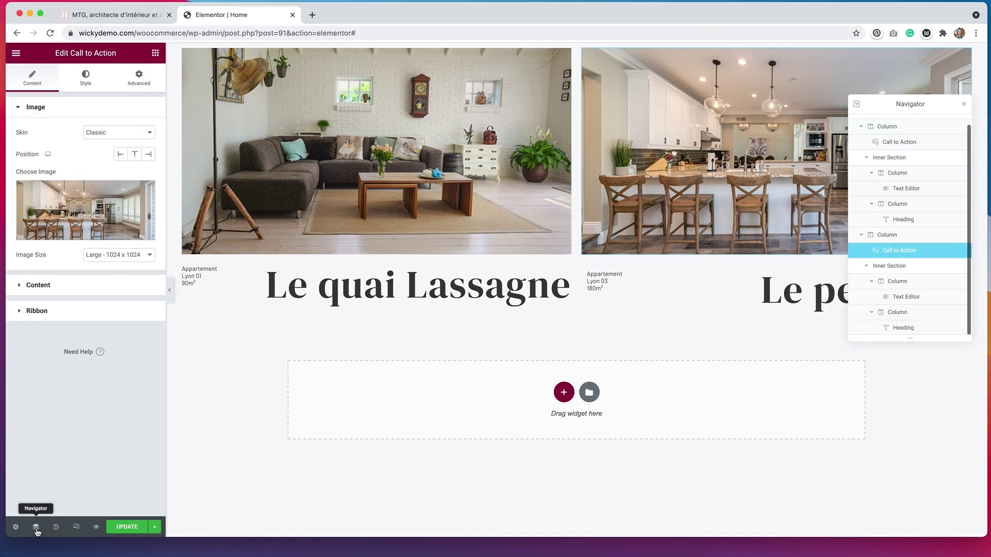
click(884, 235)
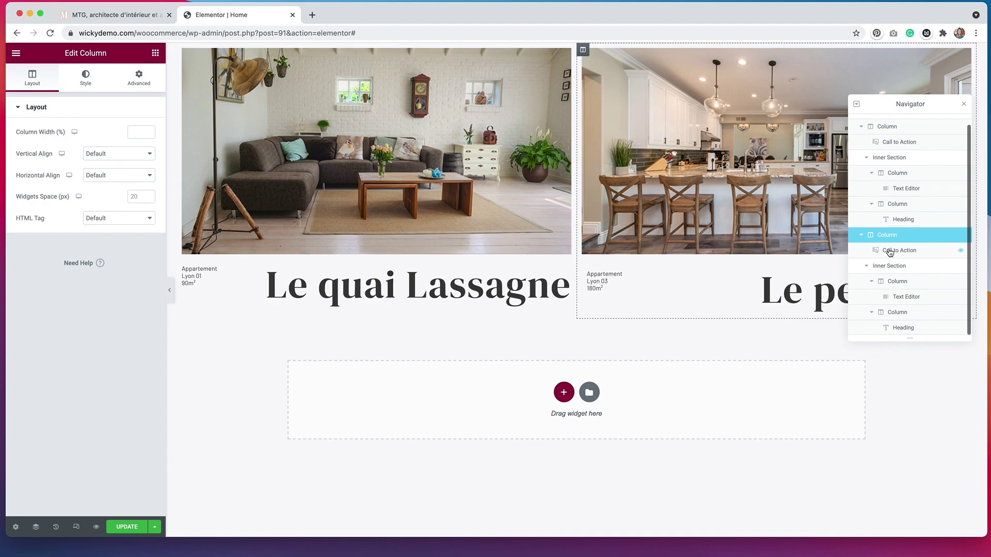
click(889, 252)
click(892, 269)
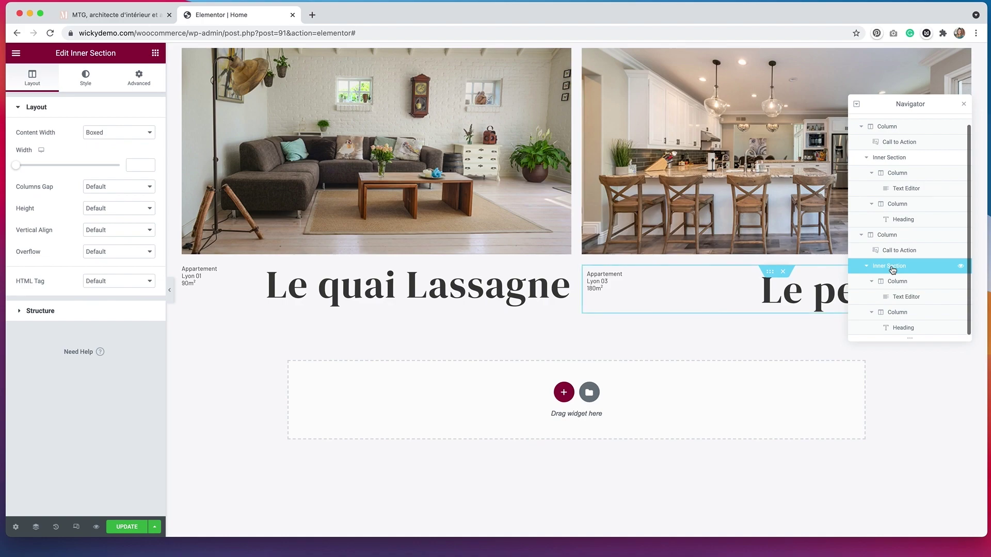
click(899, 283)
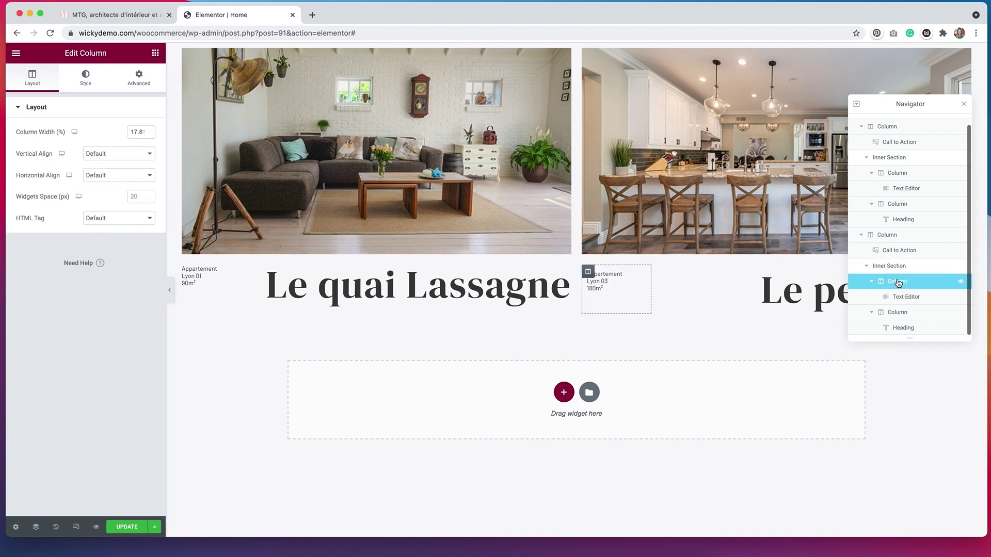
click(914, 239)
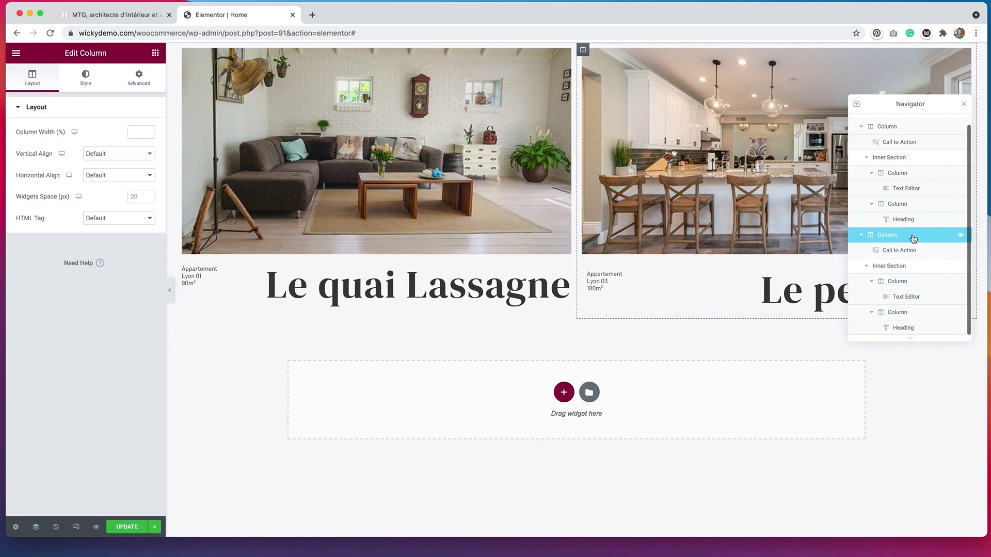
Step: Set the second outer column's padding to 100 px on all sides and close the Navigator
click(139, 86)
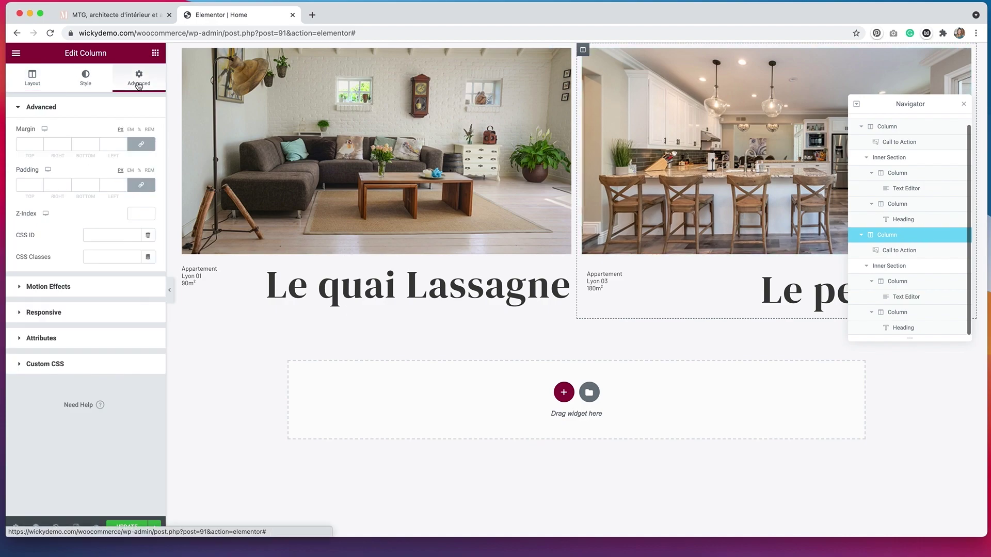
click(28, 184)
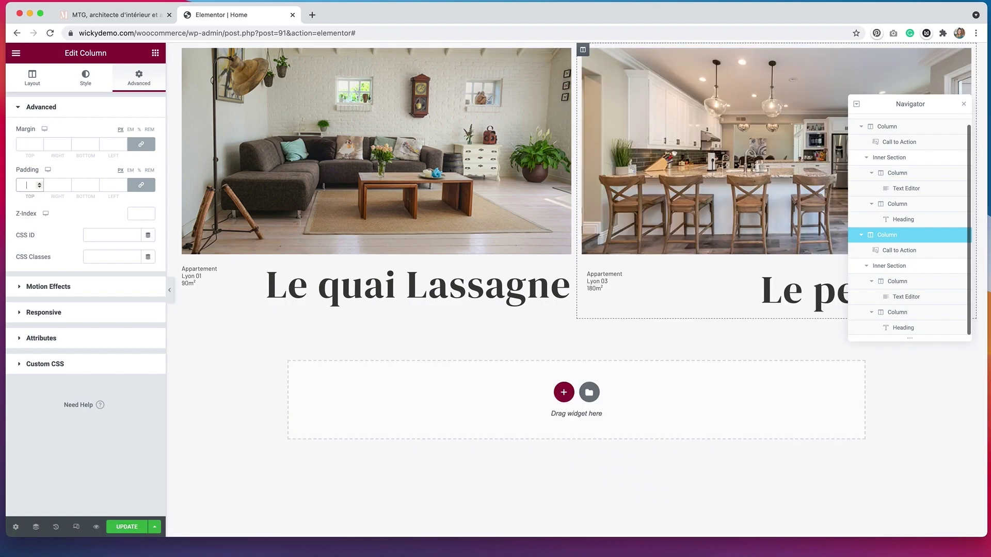
text(100)
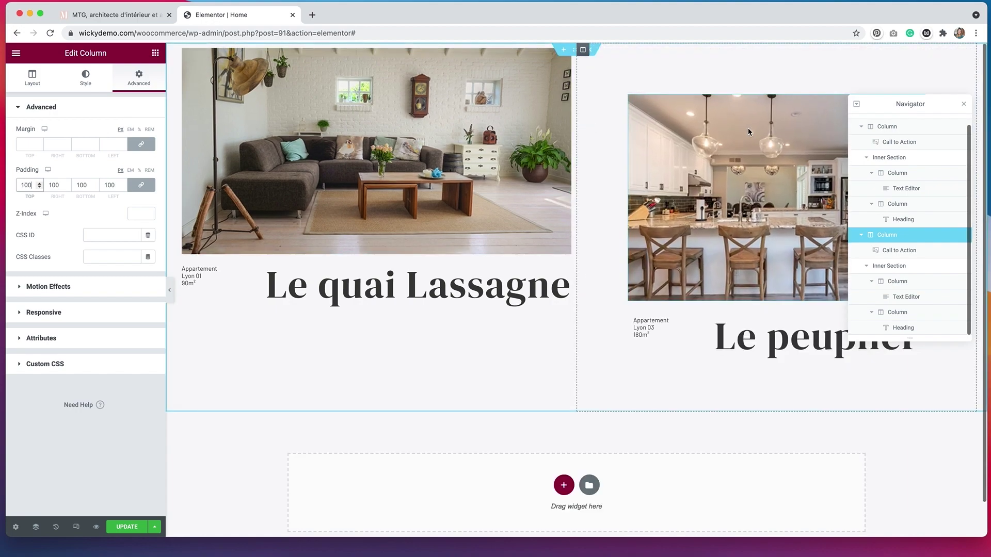
click(964, 103)
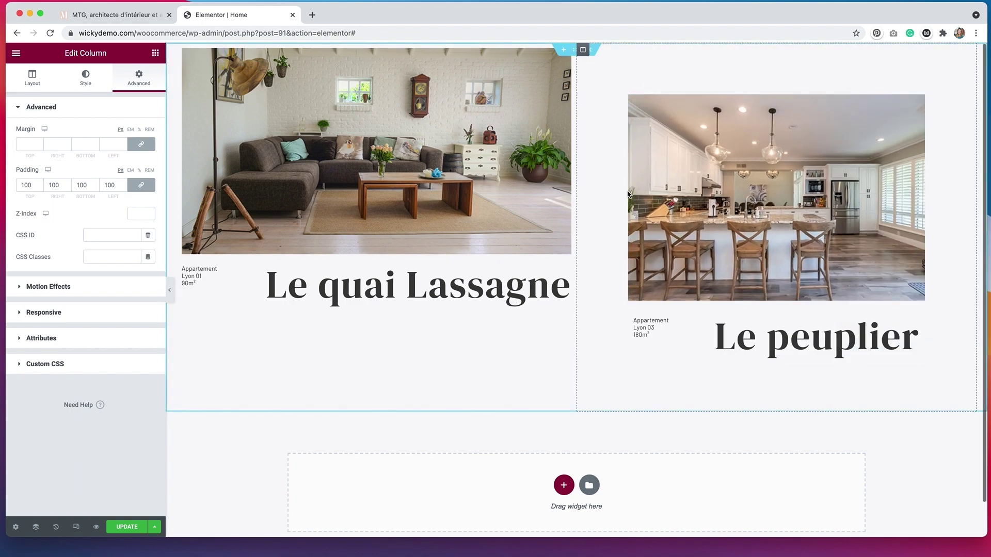
Step: Unlink the column's padding values and set the right, bottom and left padding to 0
click(139, 187)
double_click(54, 185)
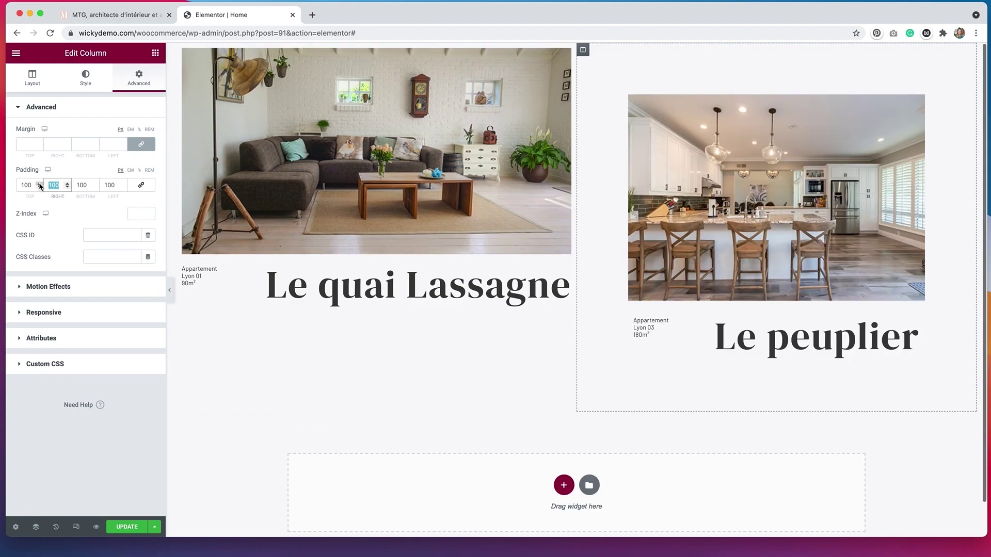
text(0)
double_click(87, 185)
text(0)
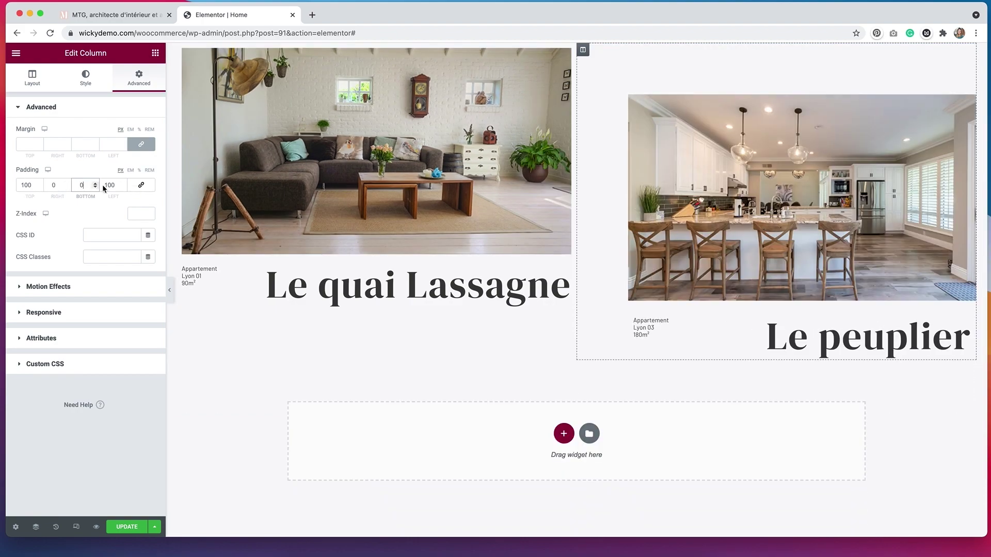
double_click(102, 185)
text(0)
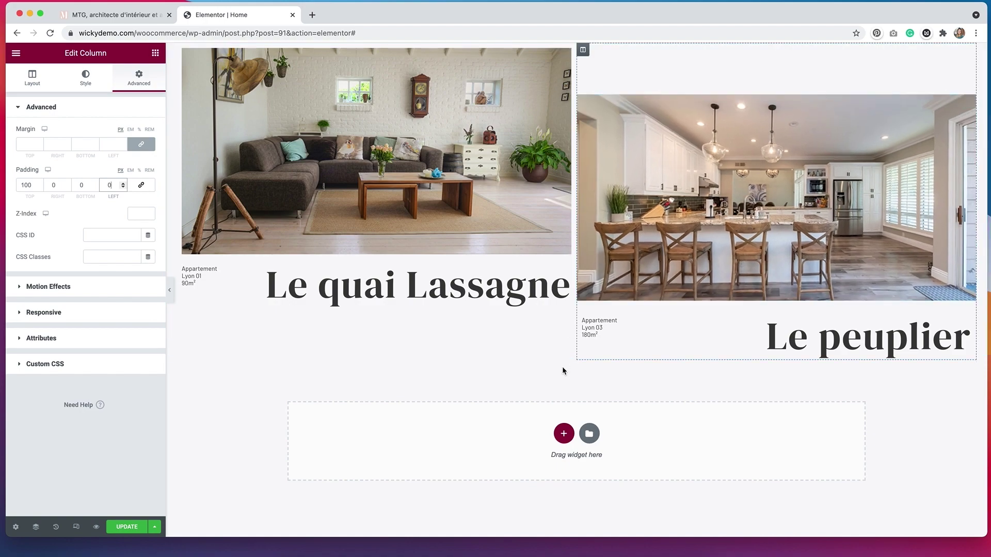
Step: Check the staggered two-column project layout on the MTG page
click(141, 15)
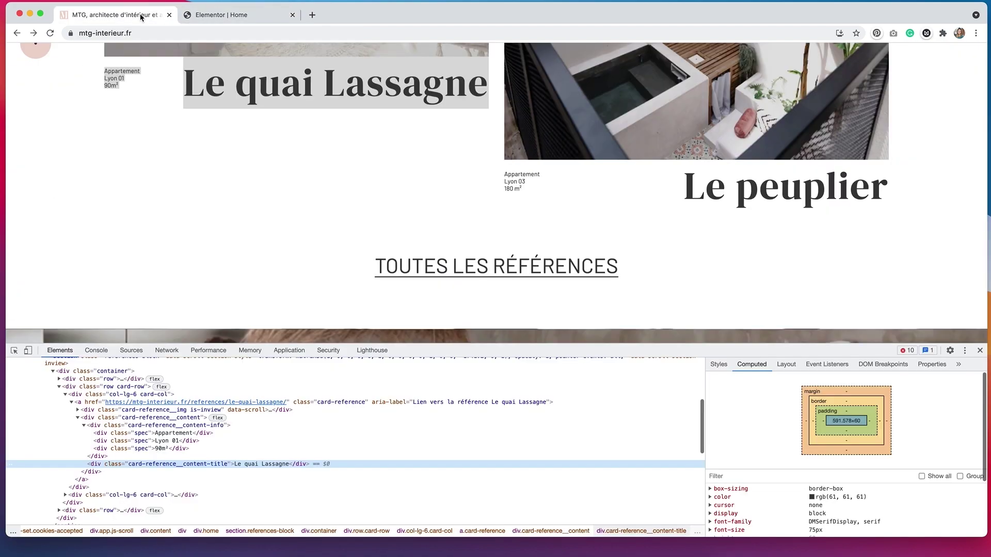
scroll(396, 210, up, 4)
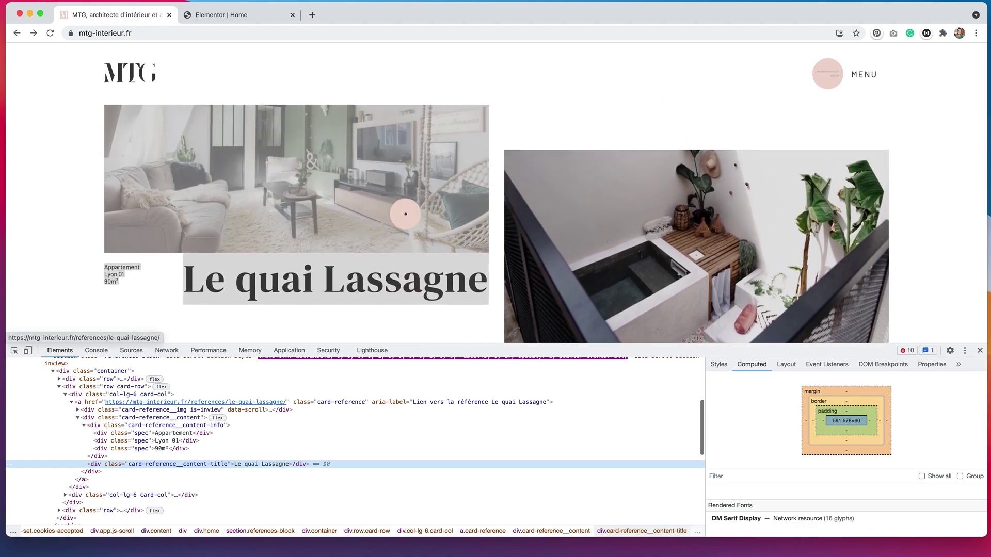
Step: Close the developer tools on the MTG page, clear the highlighted content, and switch back to the Elementor editor
click(981, 350)
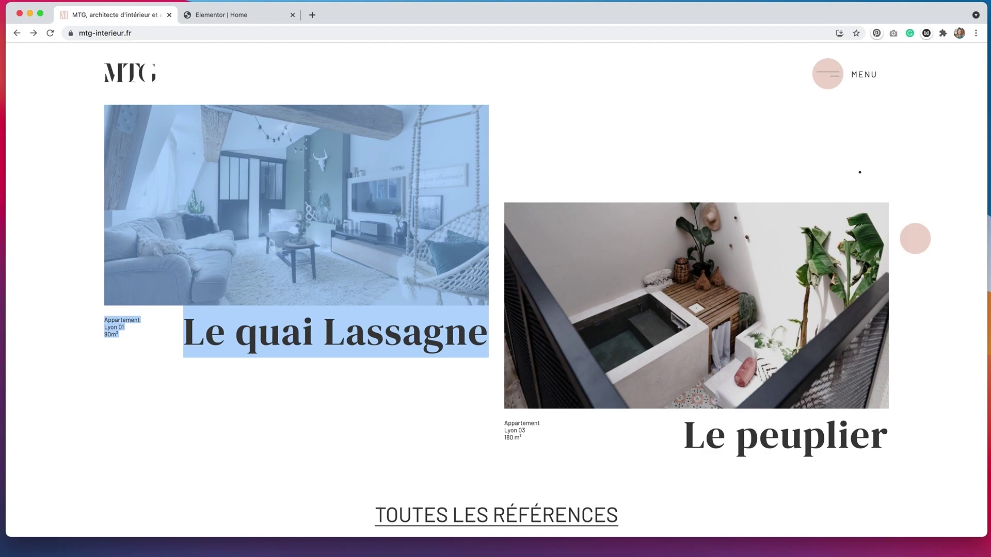
click(791, 128)
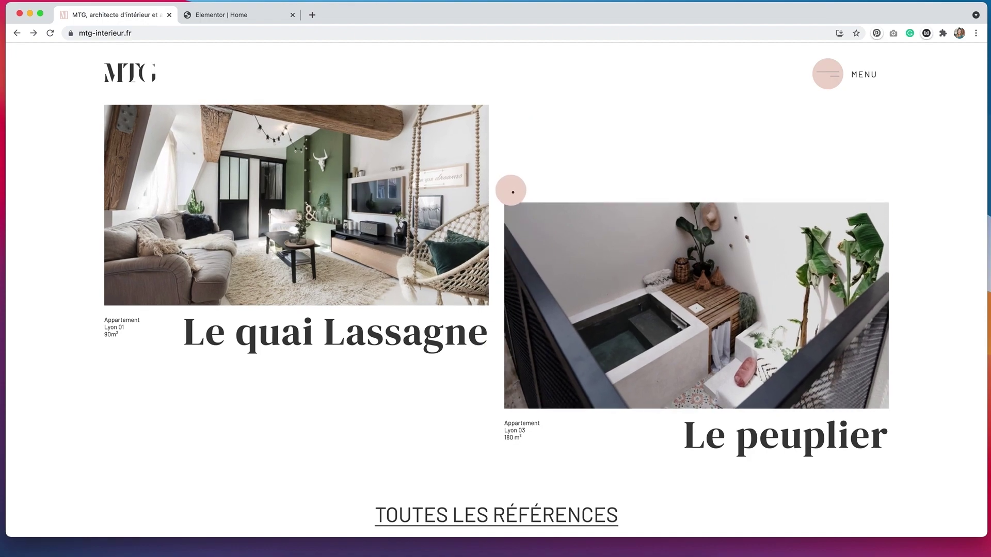
click(220, 19)
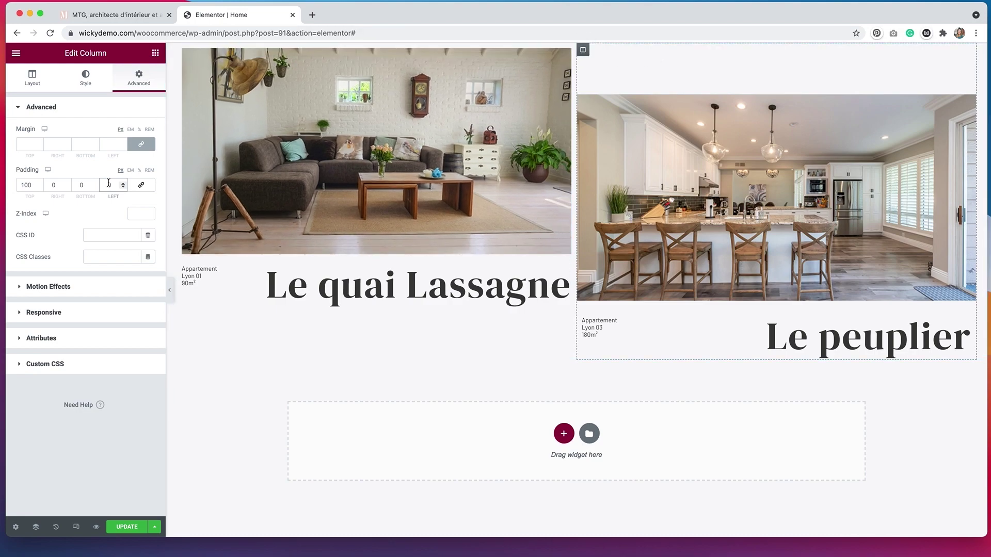
Step: Set the top padding of the second outer column, which holds the kitchen image, to 160 px
click(24, 186)
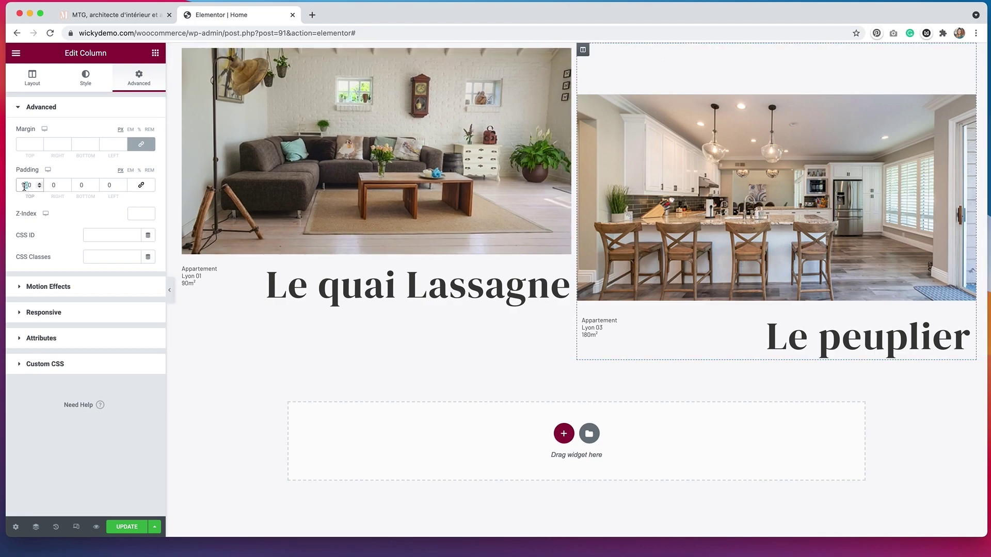
key(Delete)
text(6)
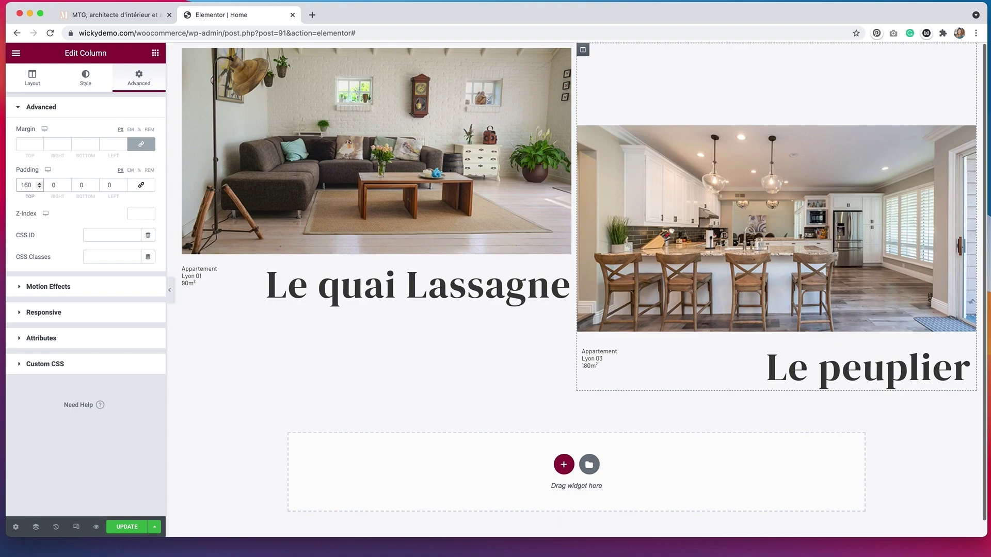
Step: Set the project section's columns gap to Wide and compare the spacing with the MTG reference page
click(576, 50)
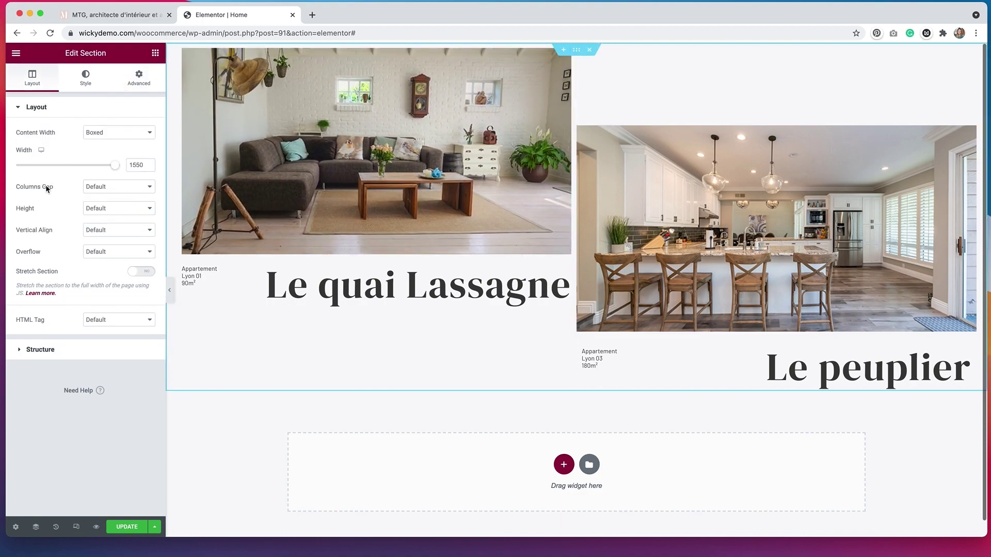
click(128, 188)
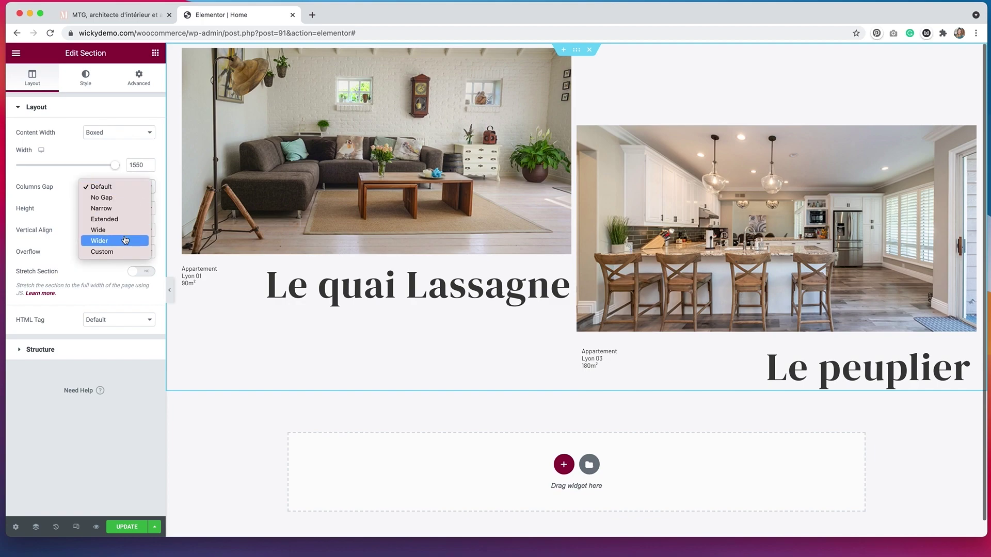
click(125, 230)
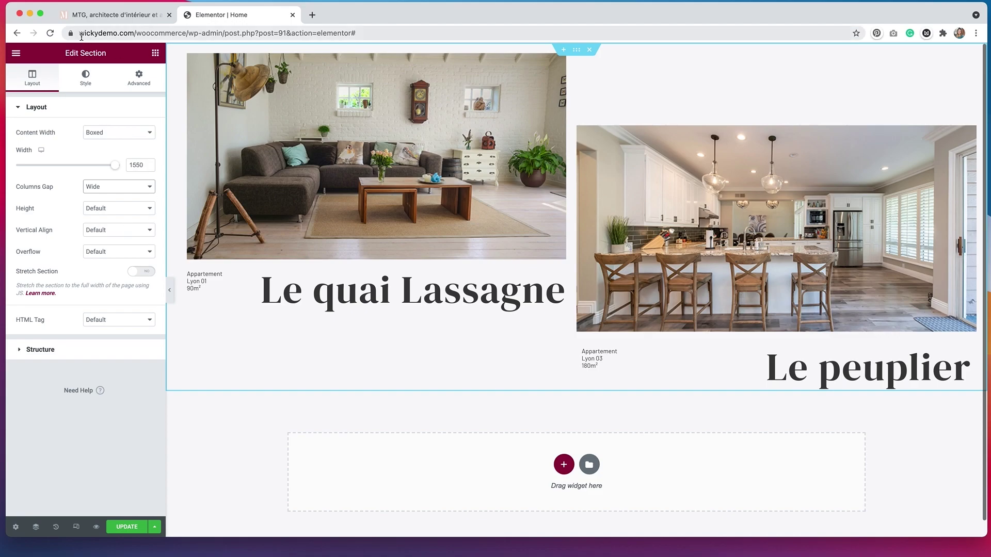
click(97, 16)
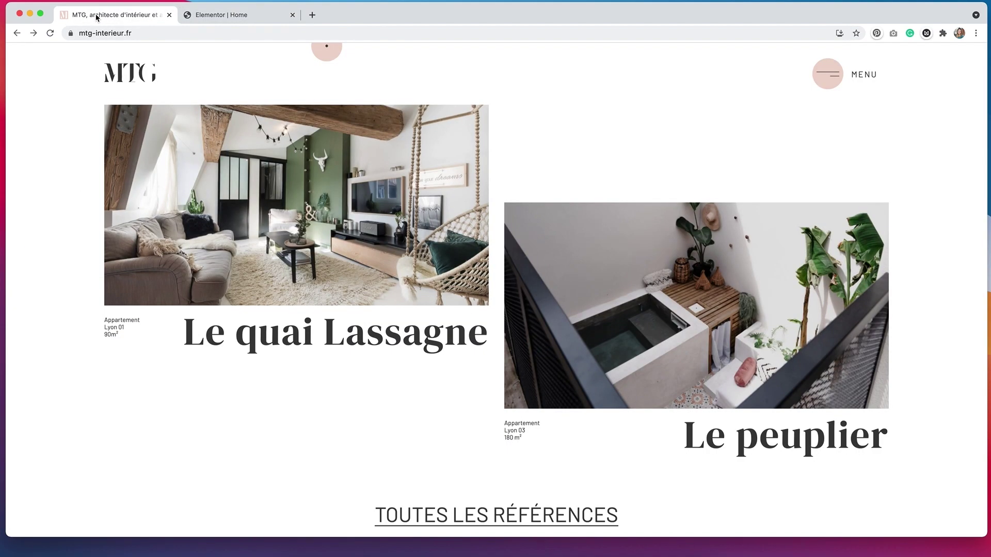
click(226, 17)
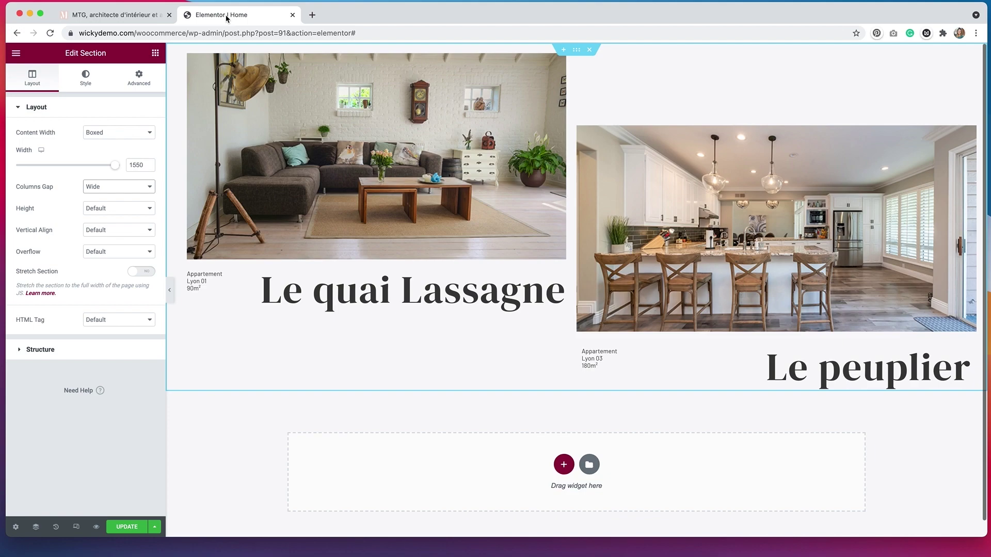
Step: Switch to the tablet preview and set the first project's outer column width to 100%
click(76, 527)
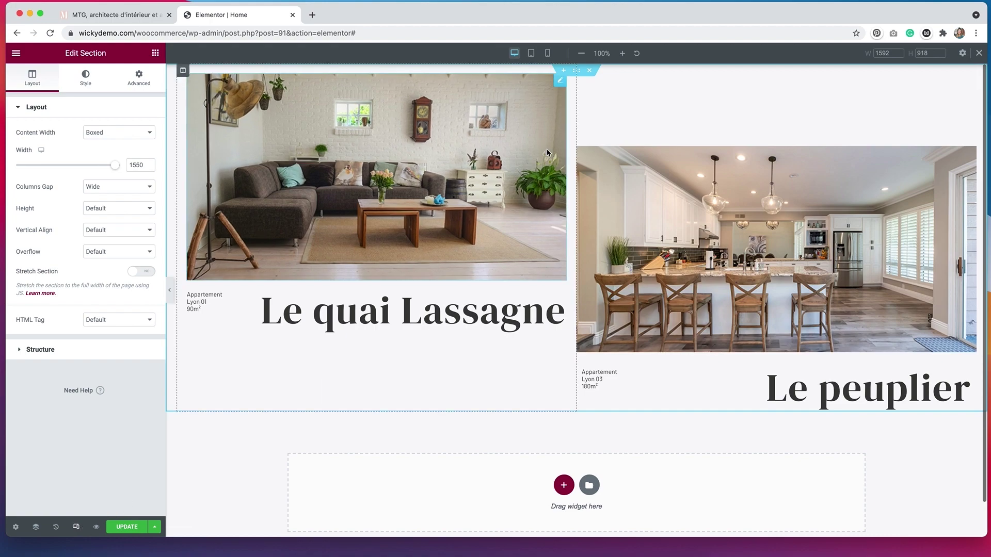
click(532, 55)
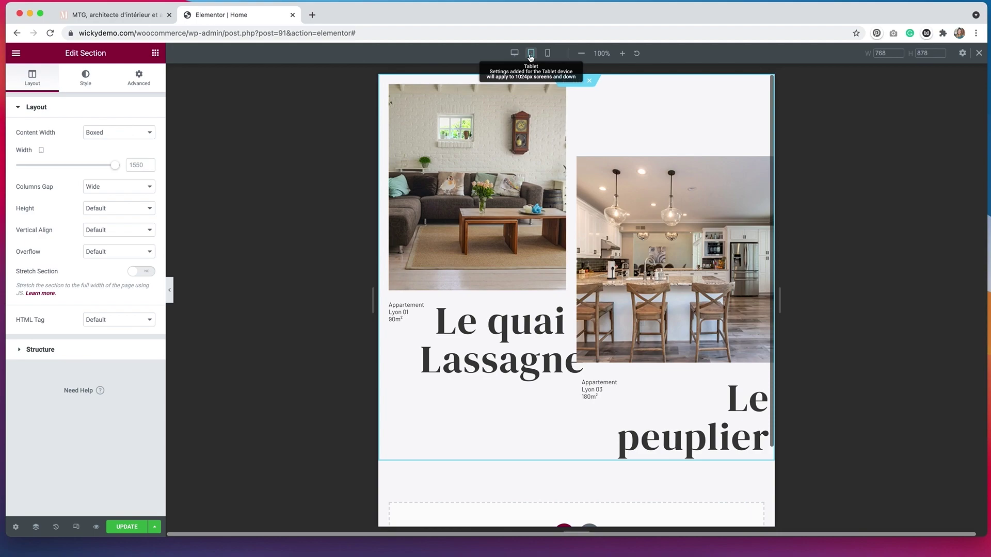
click(385, 82)
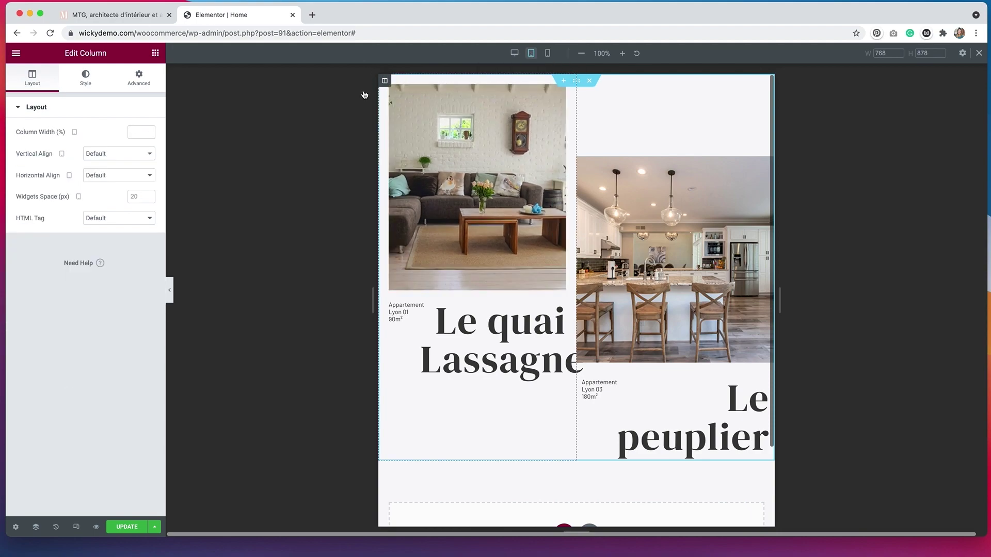
click(138, 134)
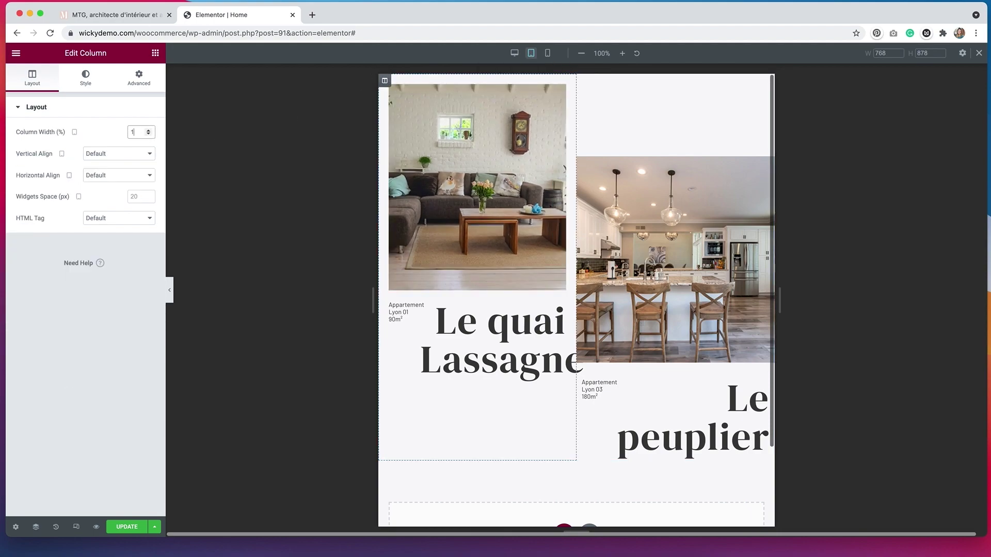
text(100)
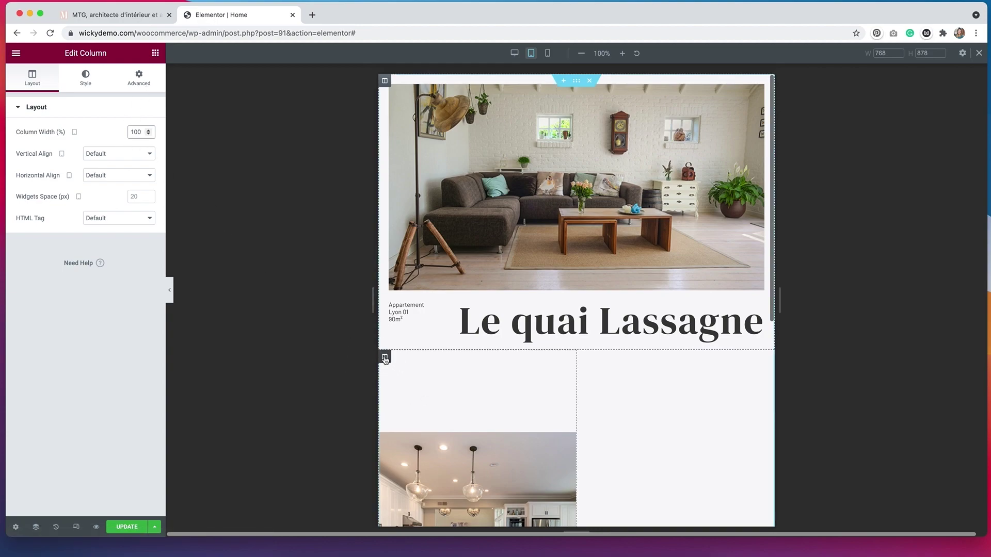
Step: Set the tablet width of the outer column containing the kitchen image to 100%
click(384, 358)
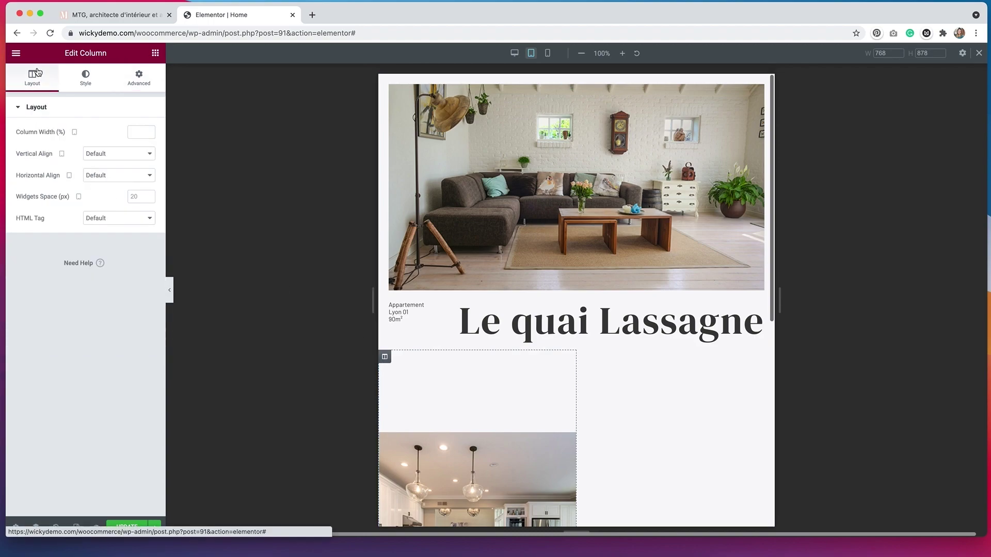
click(138, 132)
text(100)
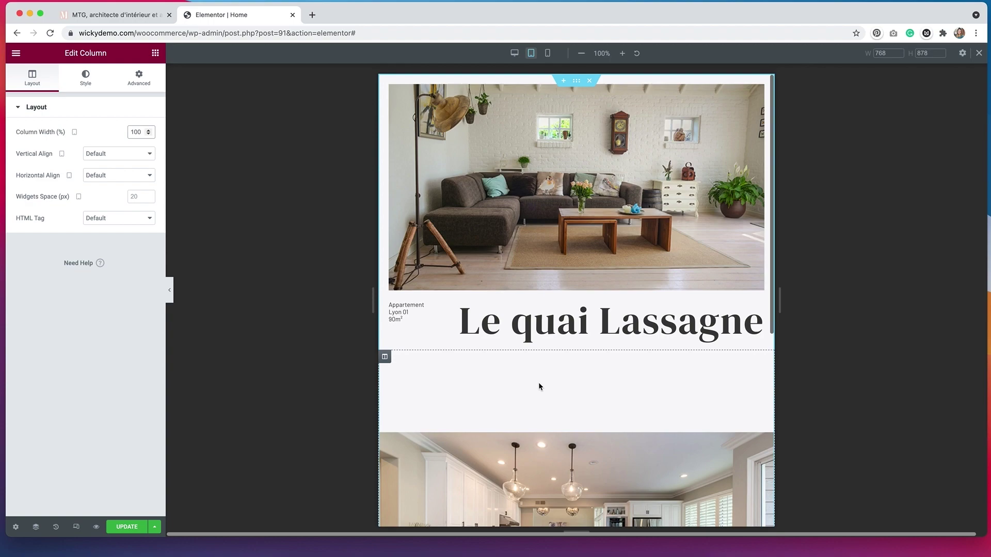
Step: Set the second outer column's tablet padding to 20 px on all sides and check both stacked projects
click(143, 86)
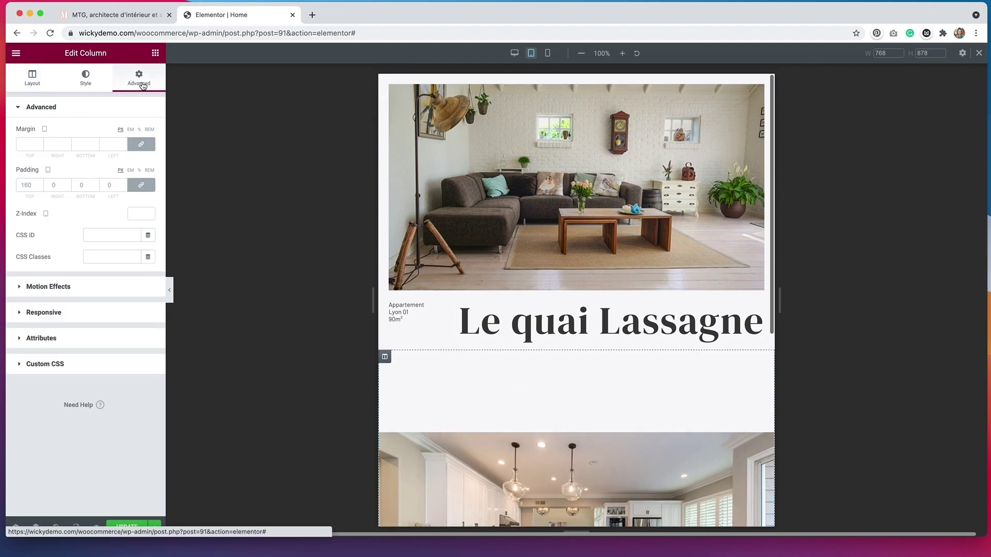
click(19, 187)
text(0)
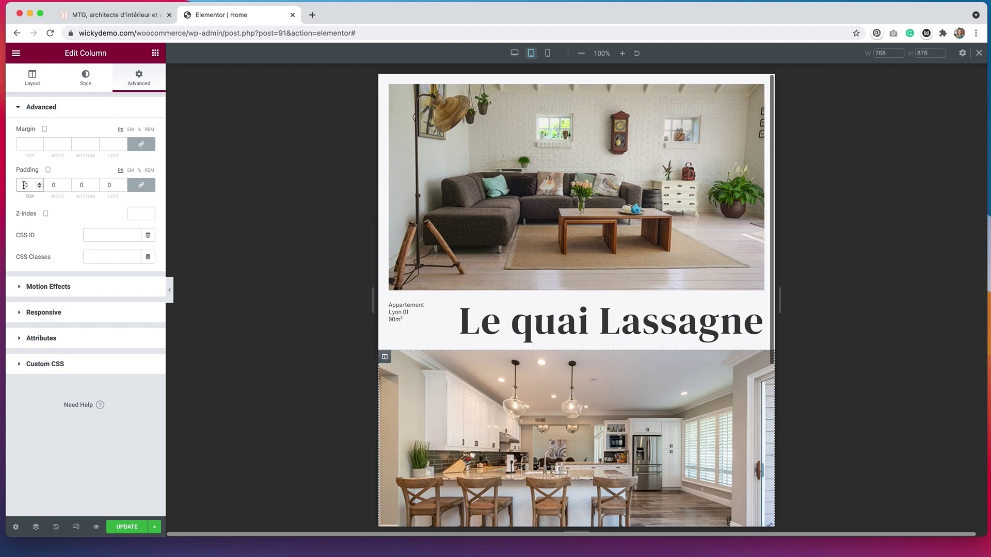
text(2)
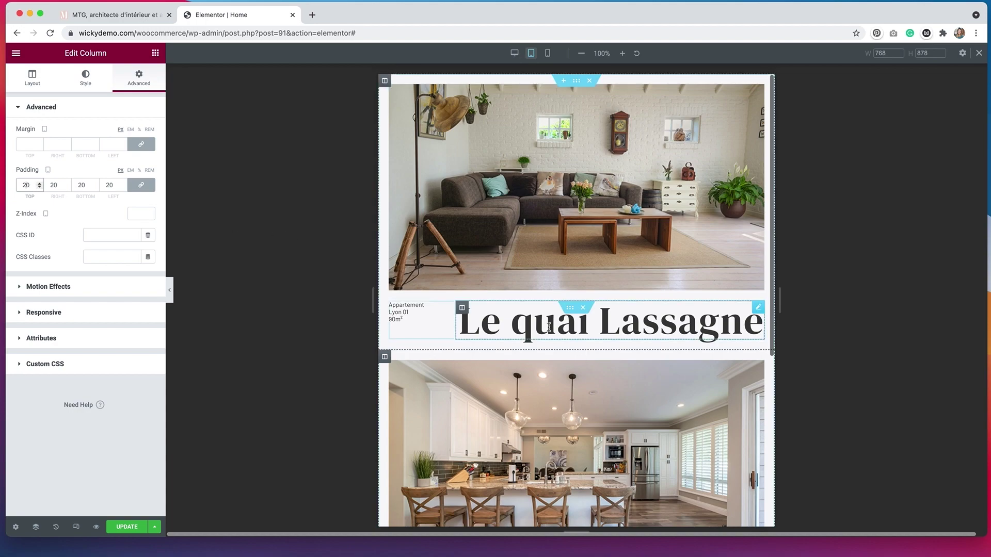
scroll(549, 330, down, 5)
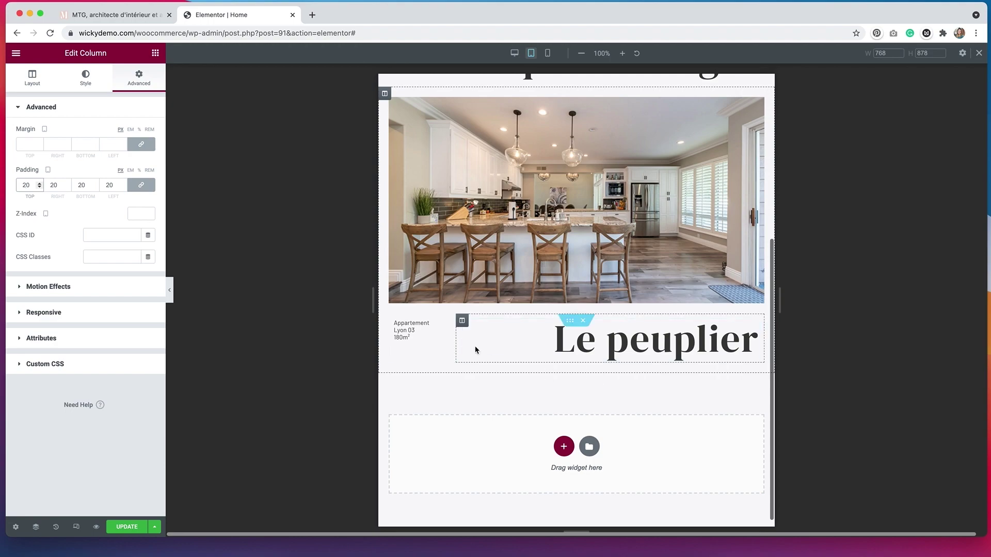
scroll(592, 347, up, 5)
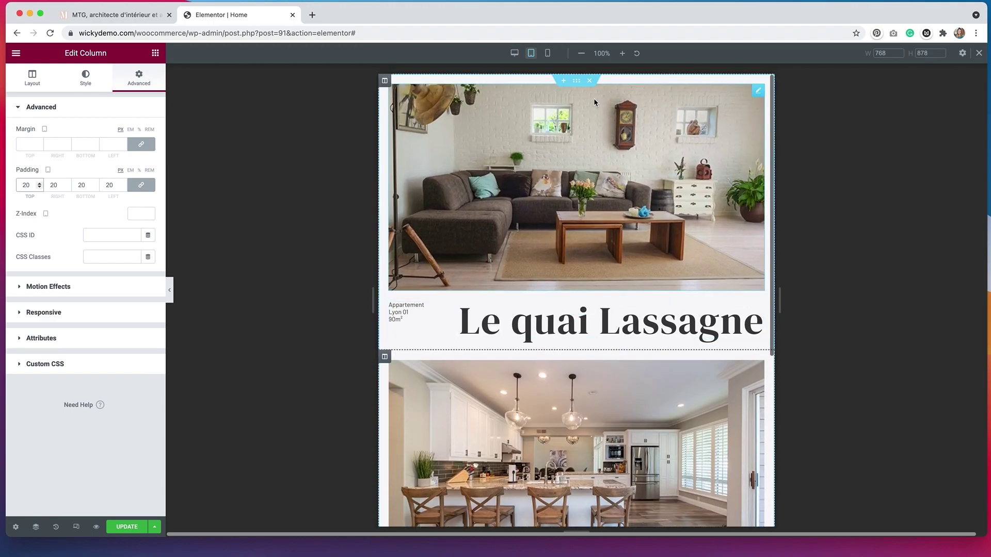
Step: Switch to the mobile preview and set the living room call-to-action's image height to 260 px
click(548, 53)
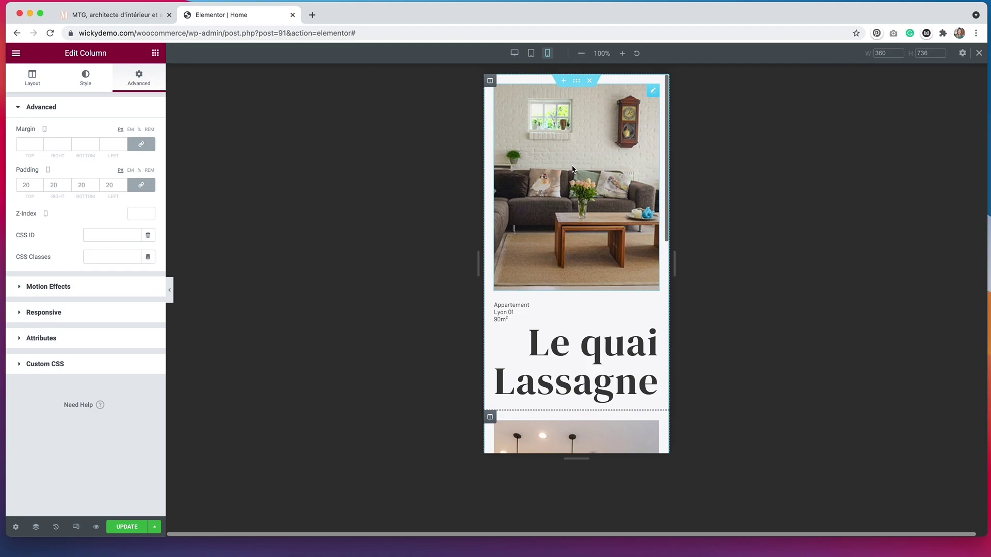
scroll(608, 302, down, 3)
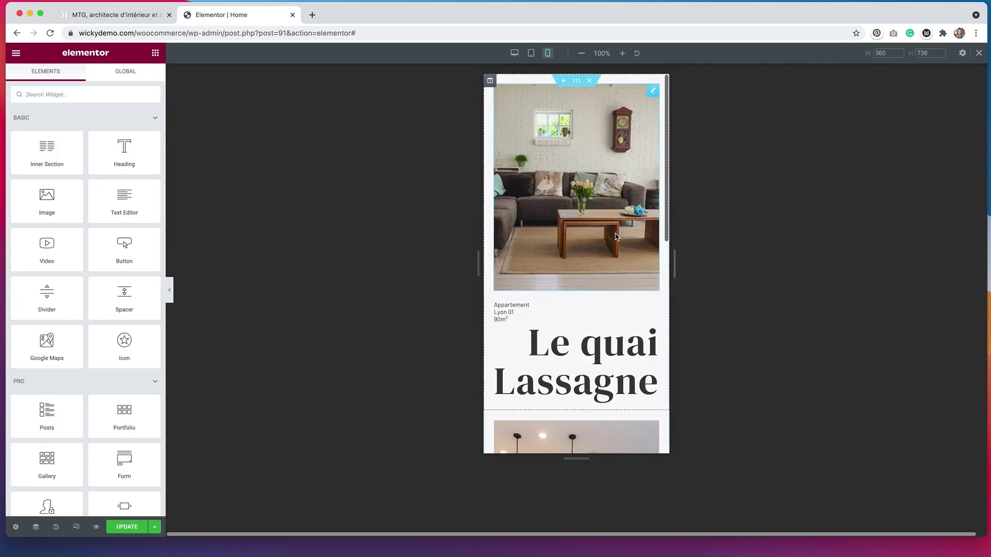
click(617, 237)
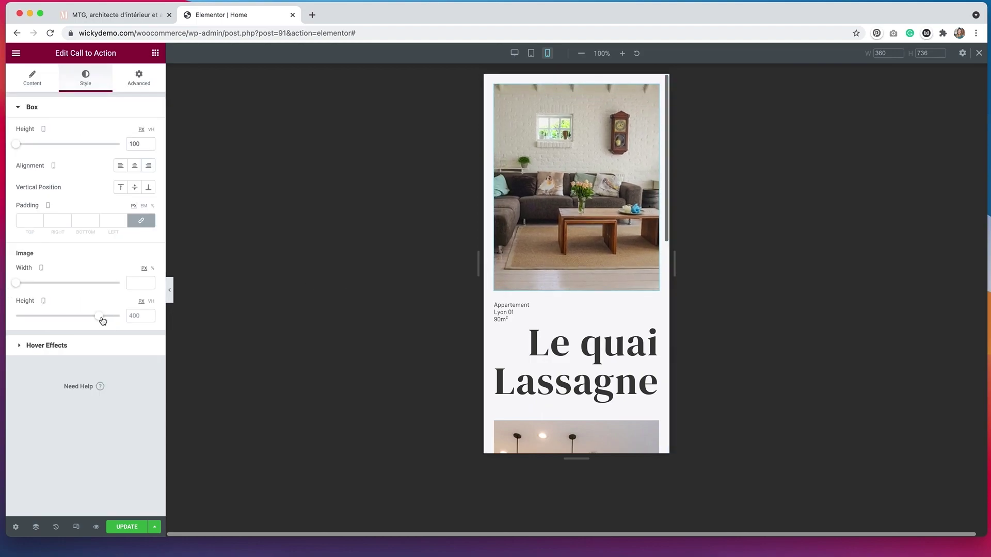
drag(99, 317, 73, 318)
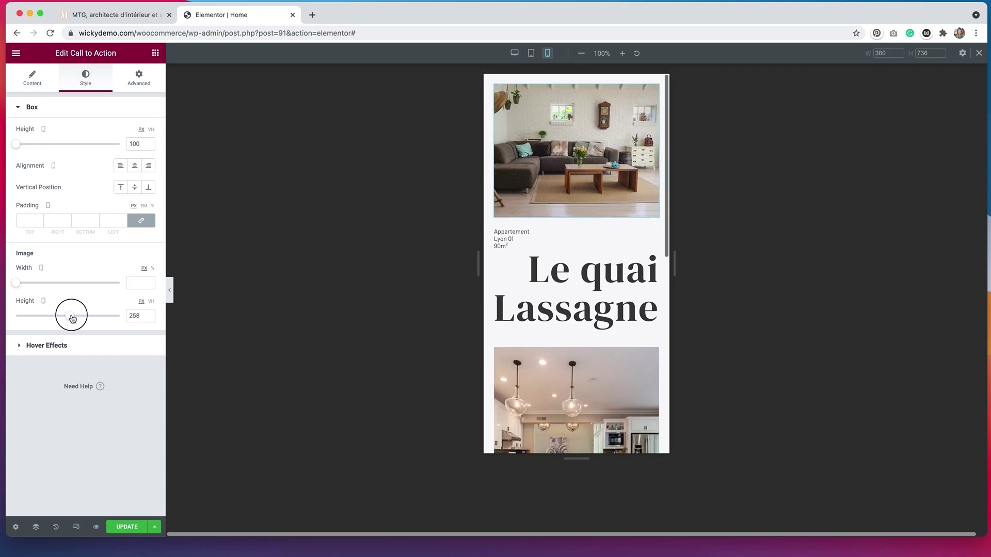
click(148, 314)
click(149, 313)
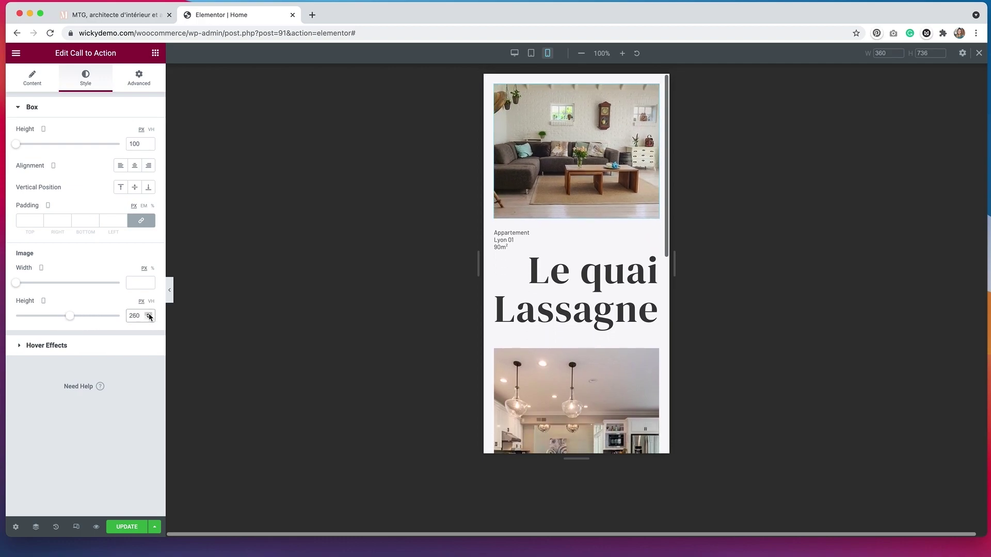
Step: Set the mobile width of the first project's inner column with the apartment details to 30%
mouse_move(500, 237)
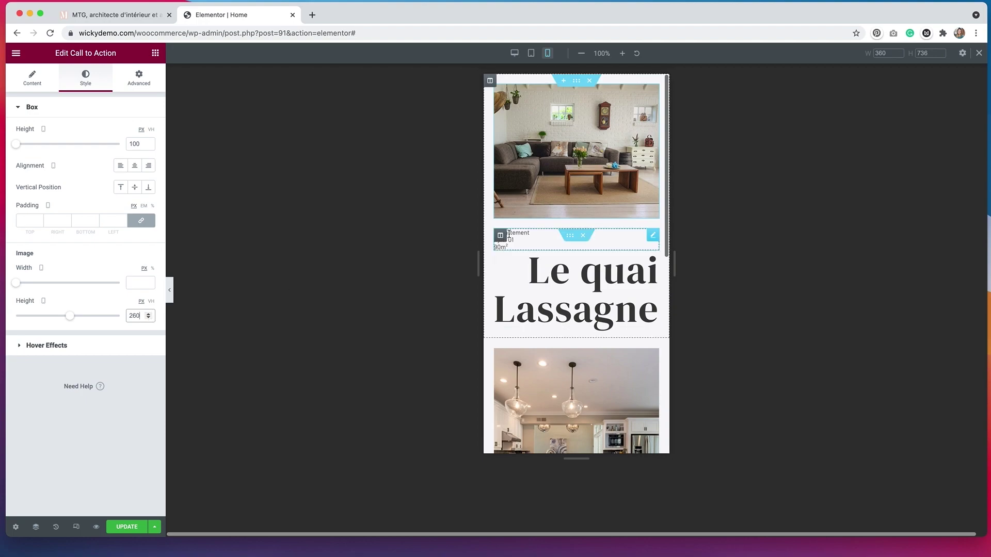
click(500, 236)
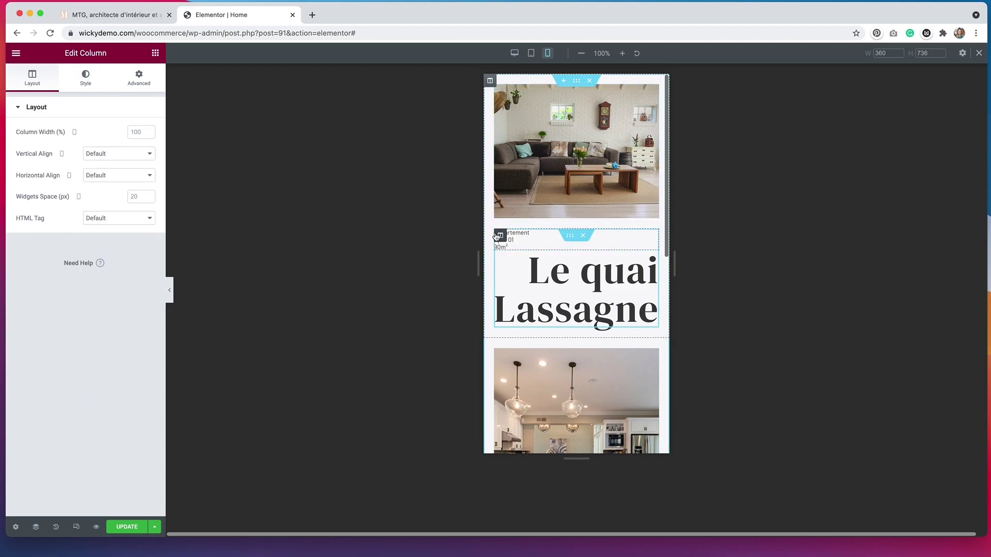
click(139, 132)
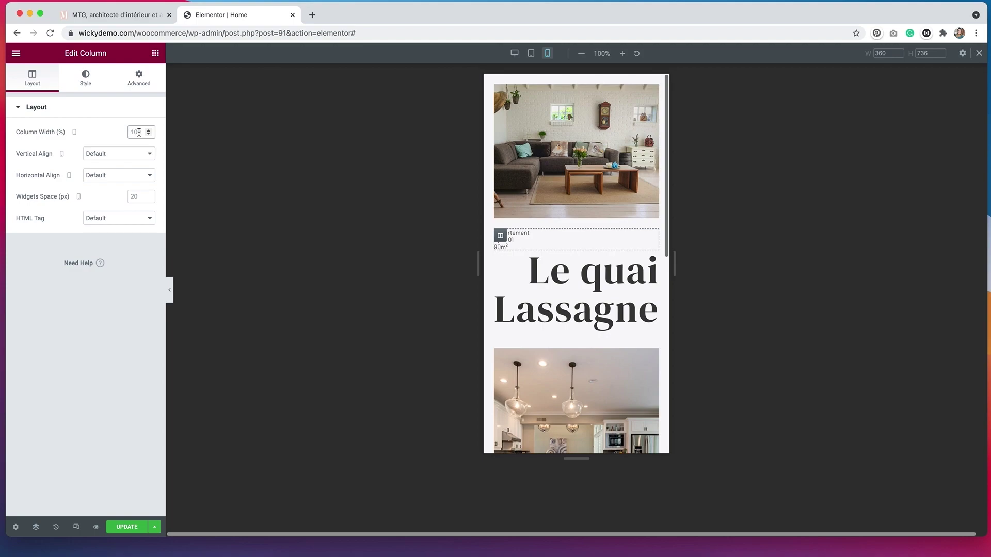
text(50)
drag(136, 133, 123, 135)
text(30)
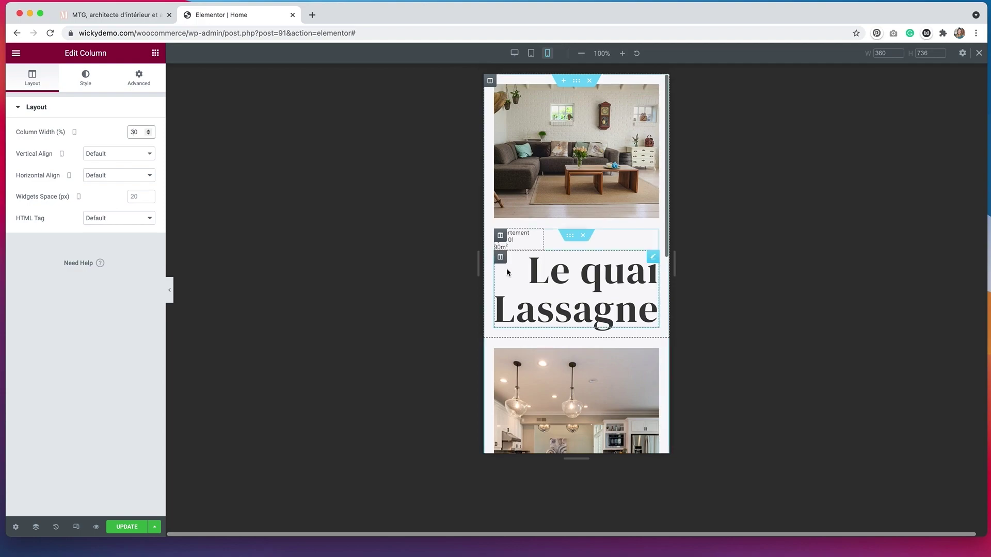
Step: Set the mobile width of the inner column containing the "Le quai Lassagne" title to 70%
click(500, 258)
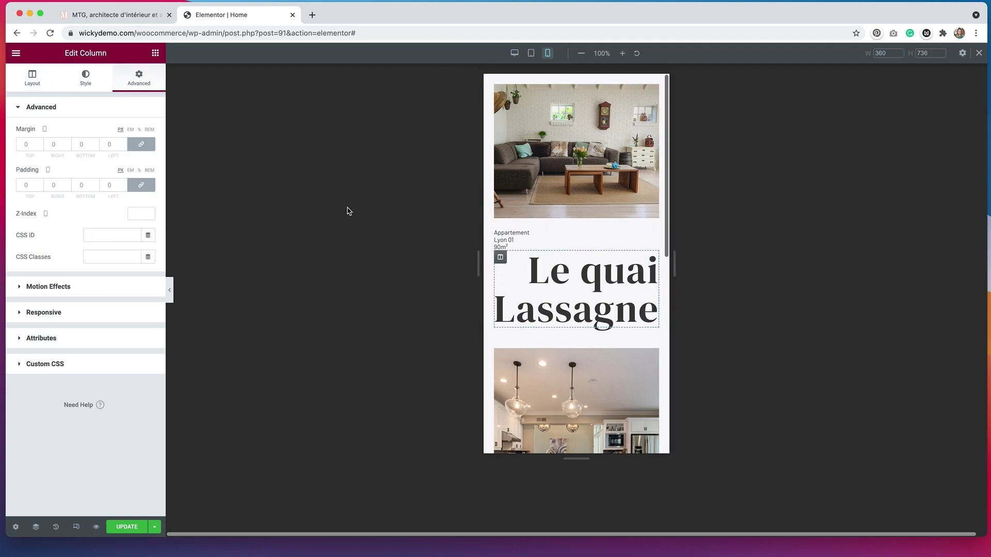
click(34, 78)
double_click(137, 132)
text(70)
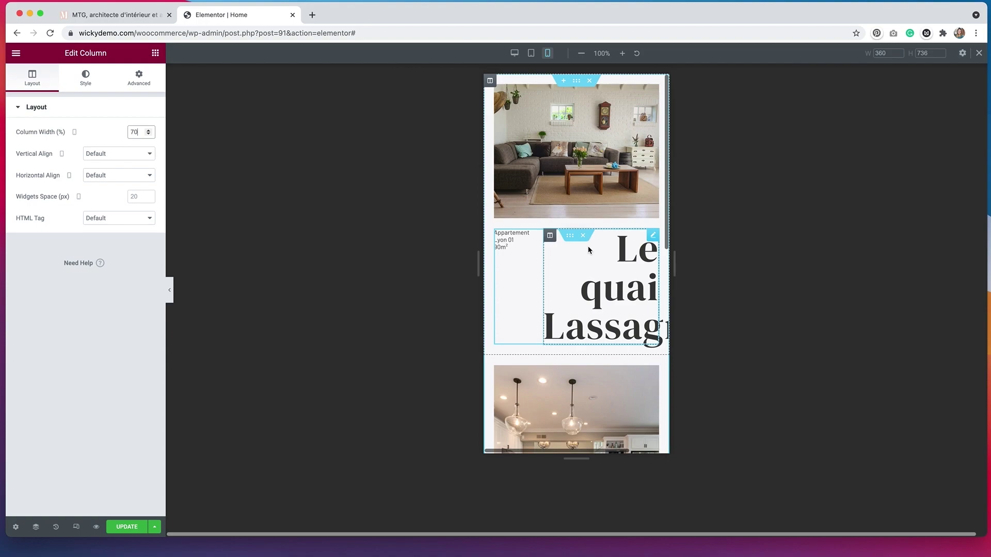
Step: Set the "Le quai Lassagne" heading's mobile font size to 24 px and its letter spacing to 1
click(611, 286)
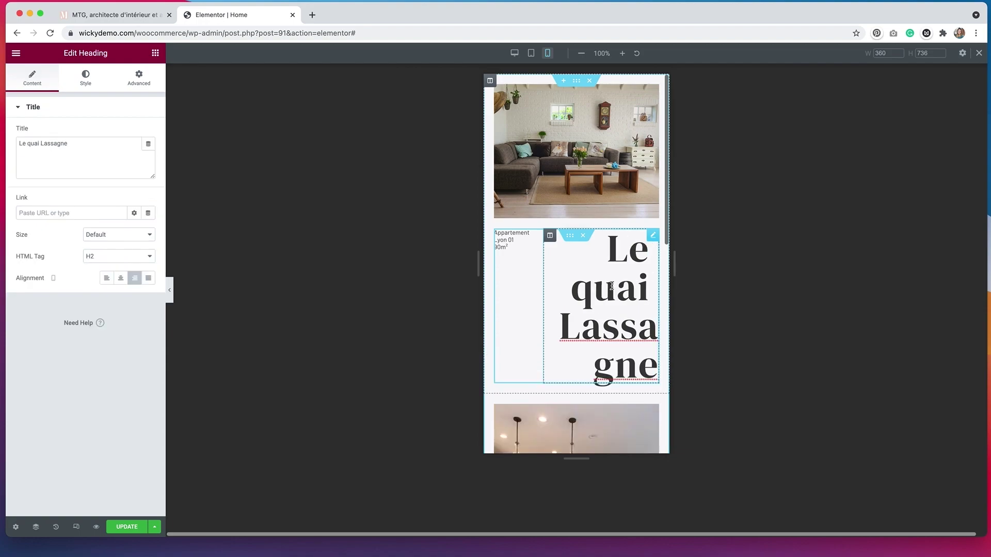
click(86, 78)
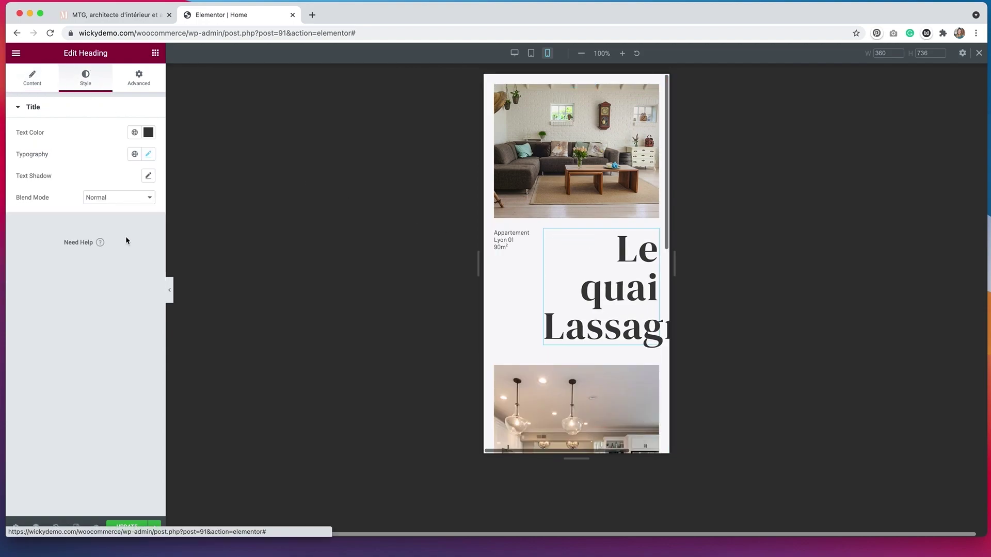
click(148, 154)
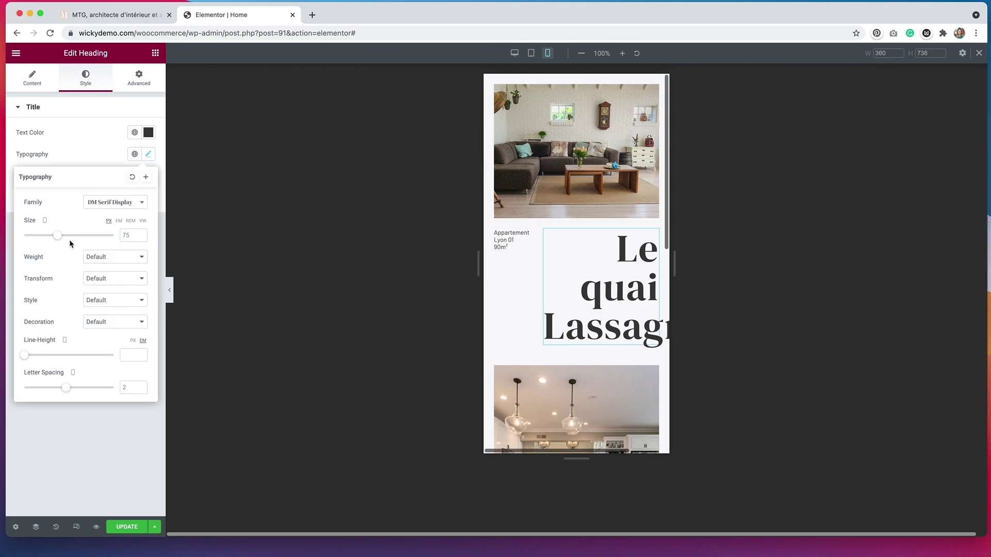
drag(57, 235, 39, 236)
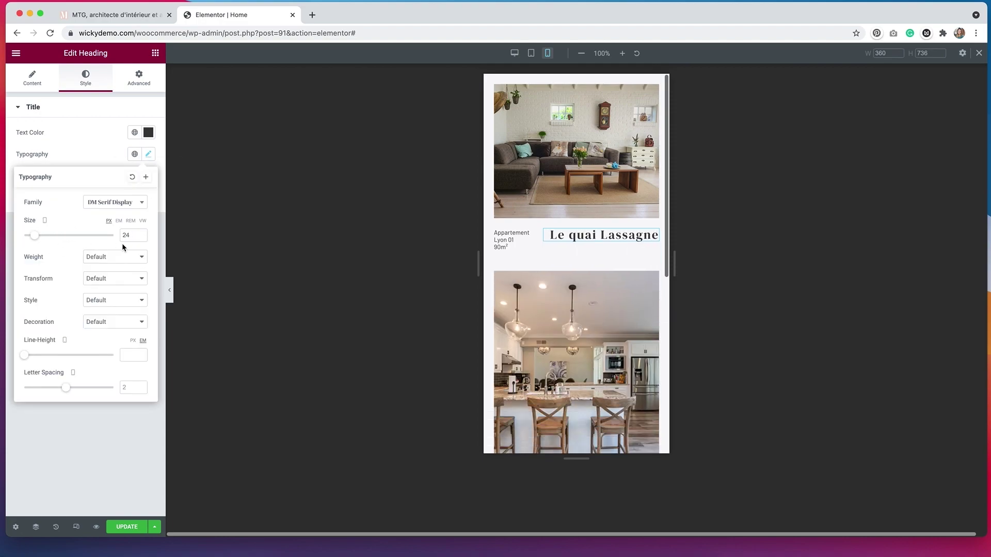
click(124, 387)
text(1)
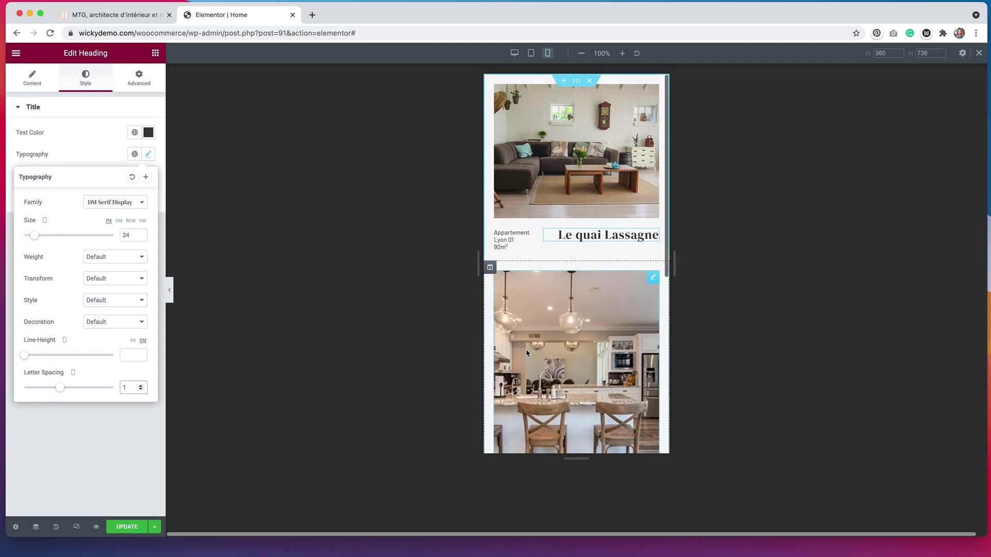
Step: Copy the living room call-to-action's style onto the kitchen call-to-action in the second project
right_click(572, 149)
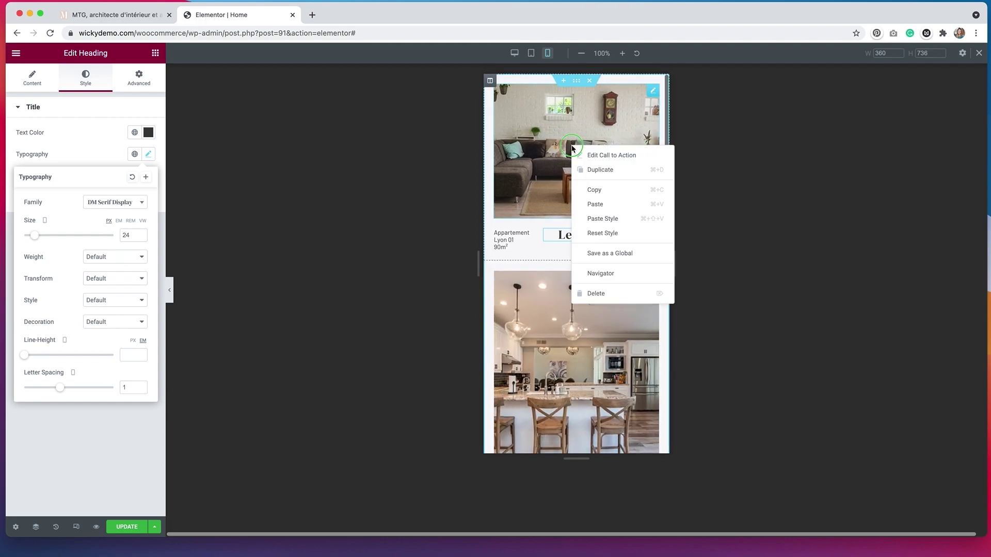
click(610, 193)
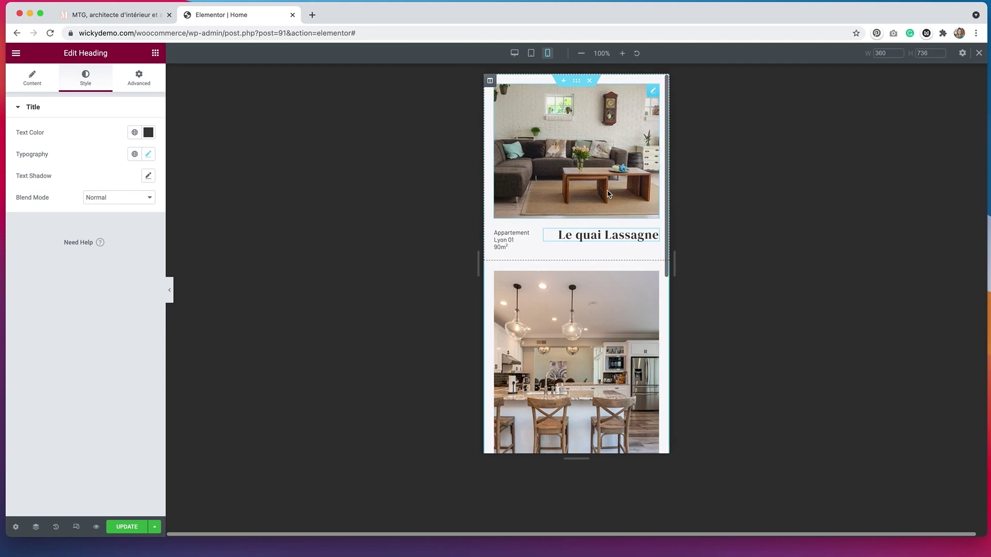
right_click(593, 317)
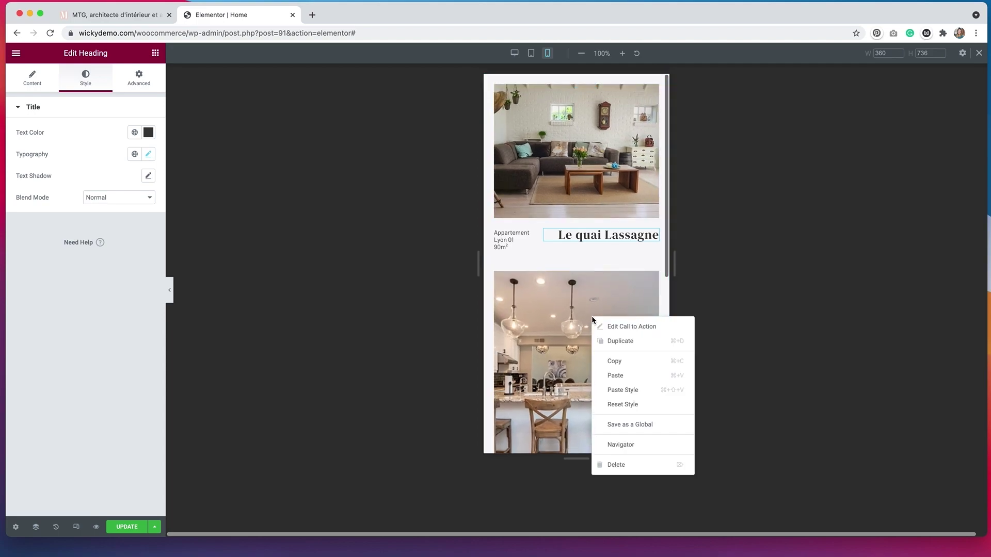
click(625, 390)
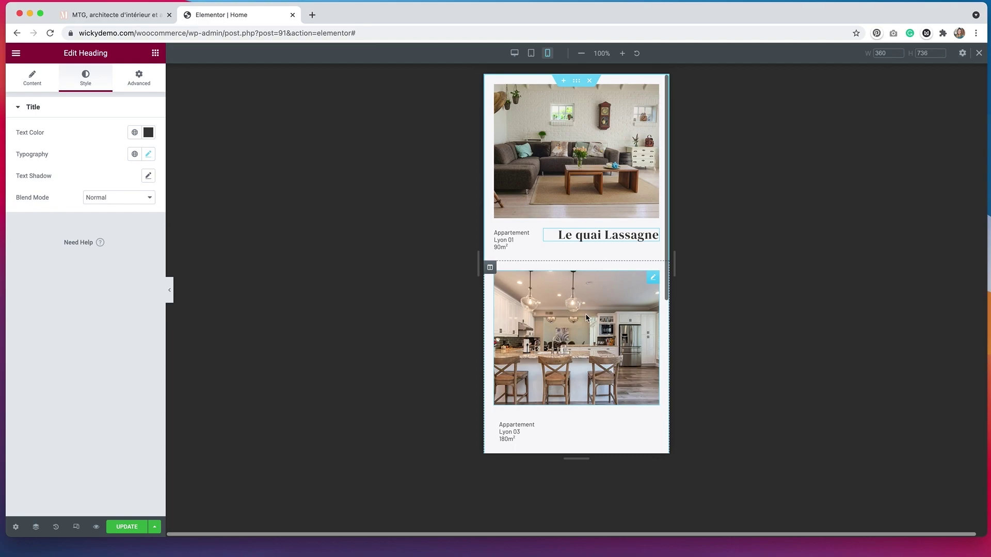
Step: Copy the style of the first project's apartment details column onto the second project's apartment details column
right_click(499, 241)
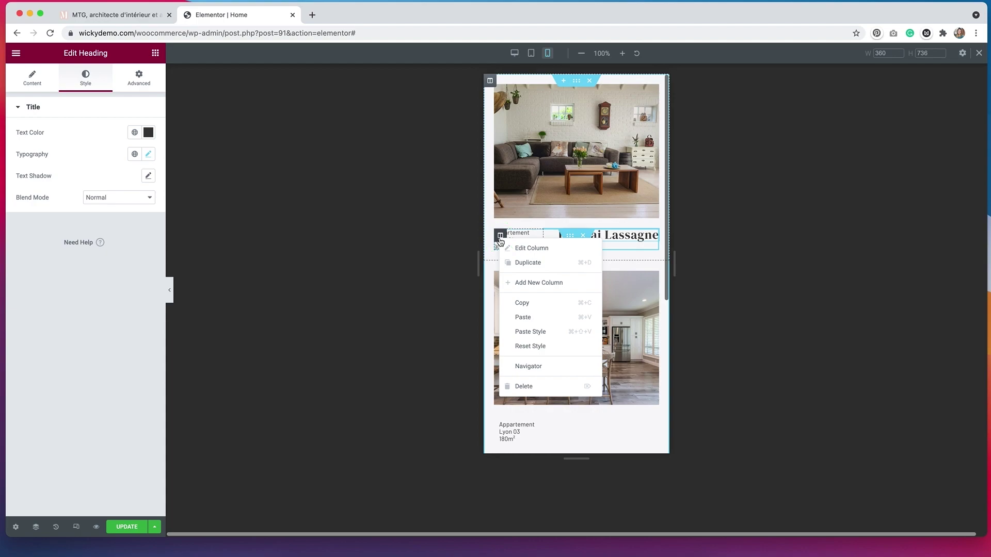
click(523, 304)
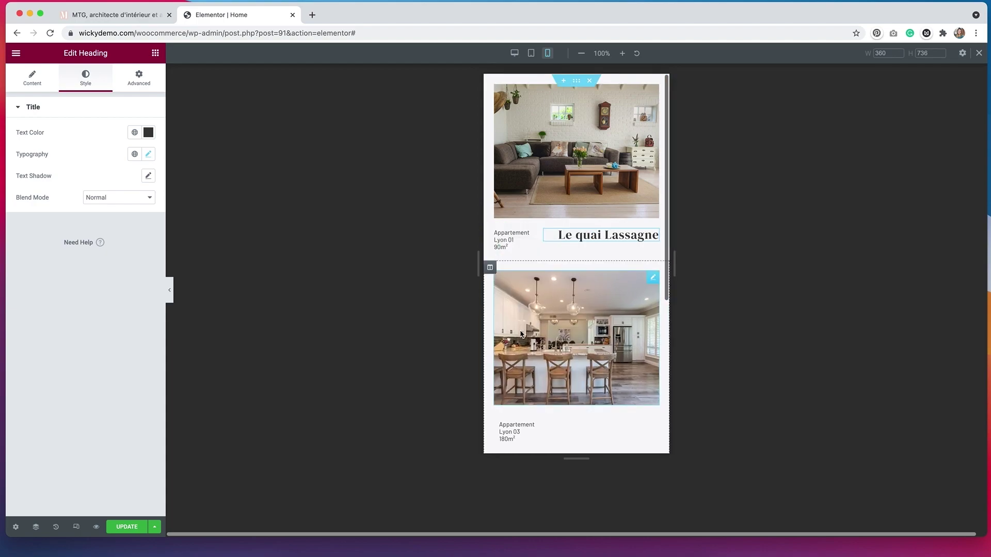
right_click(499, 426)
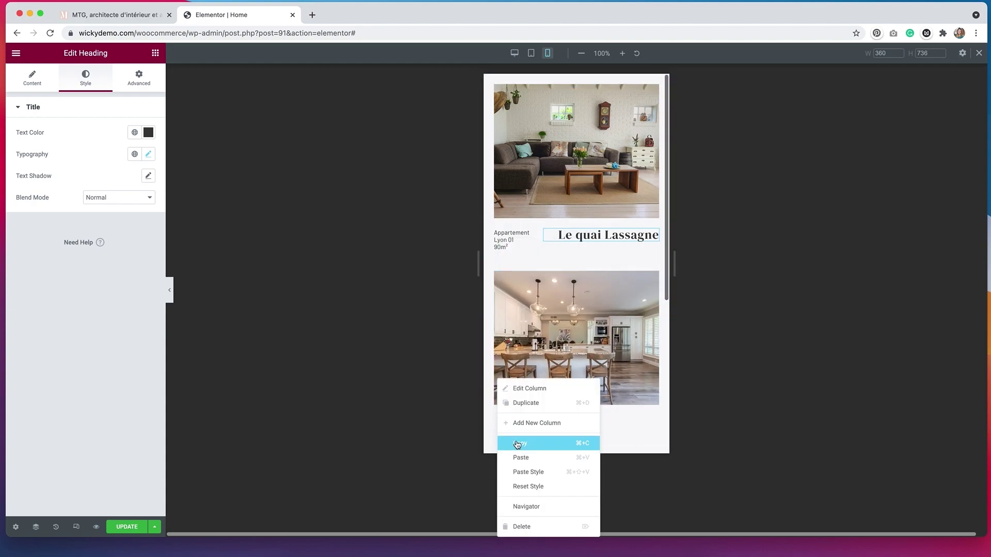
click(526, 471)
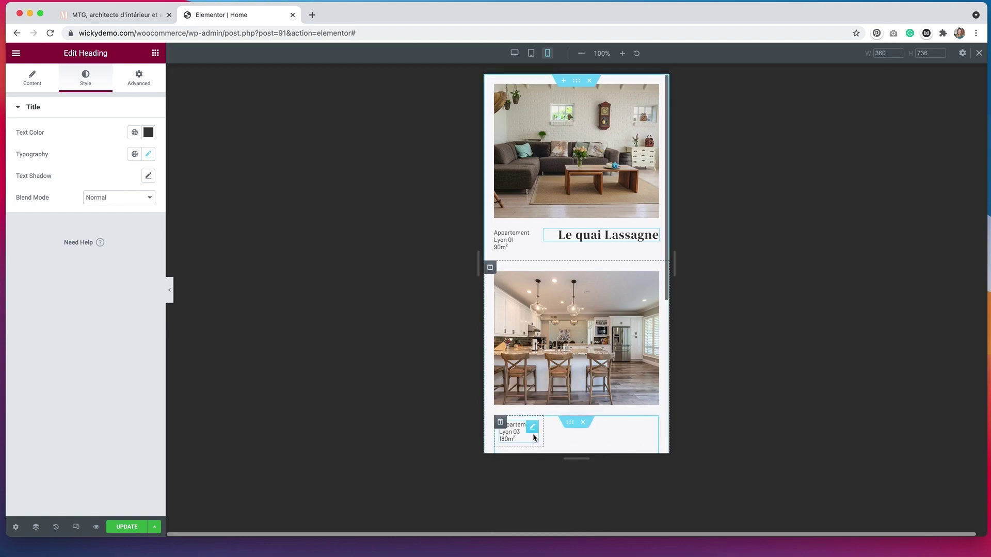
Step: Copy the style of the inner column holding the "Le quai Lassagne" title onto the column holding "Le peuplier"
scroll(533, 438, down, 3)
key(super+shift+h)
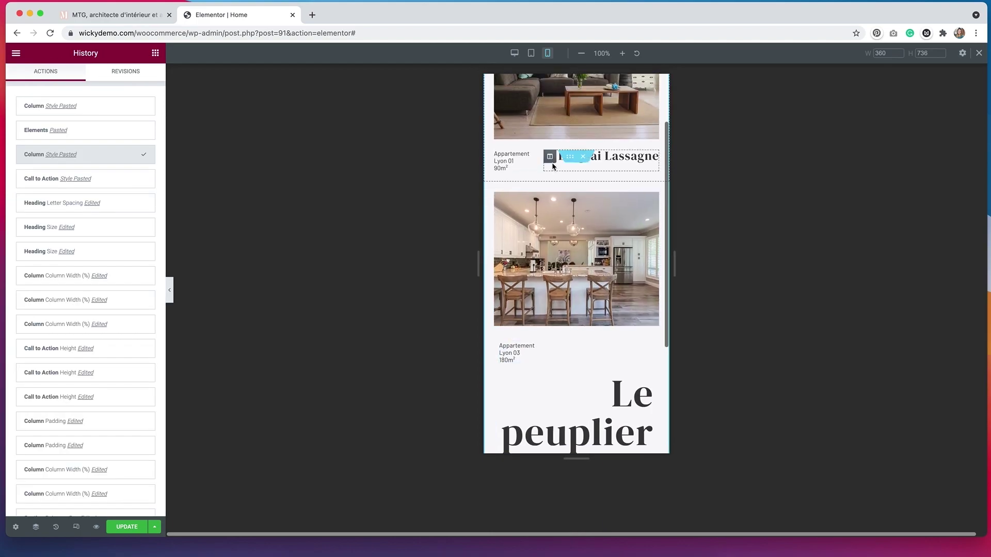
right_click(550, 157)
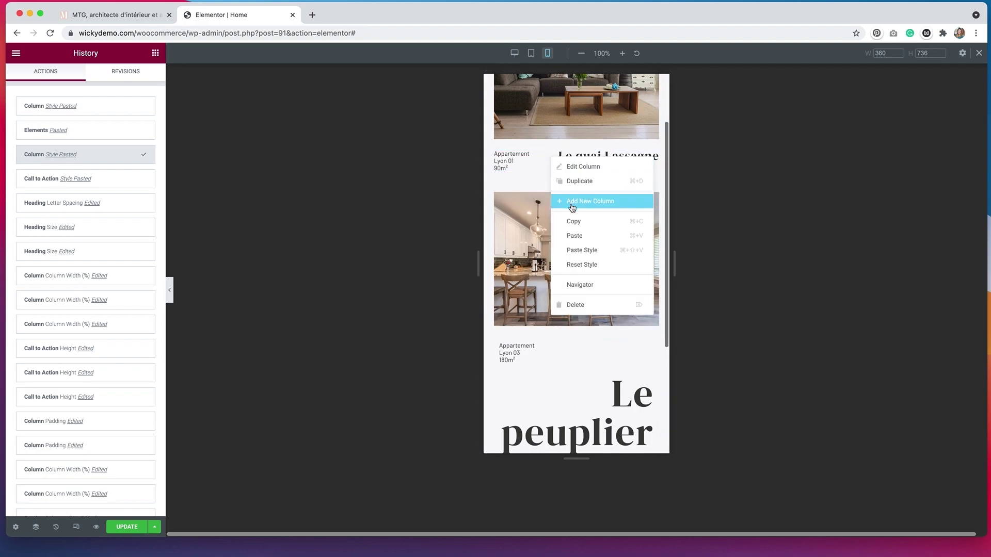
click(577, 223)
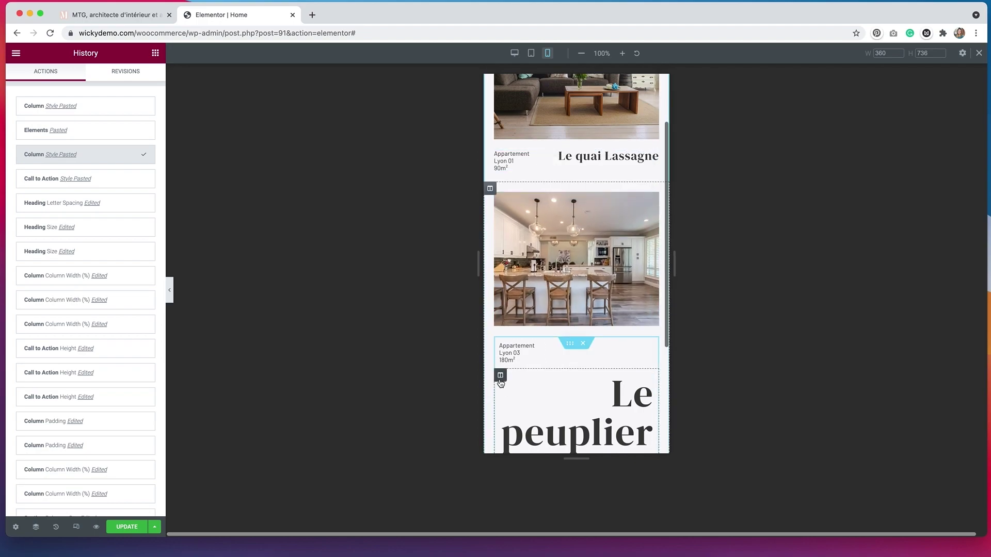
right_click(501, 379)
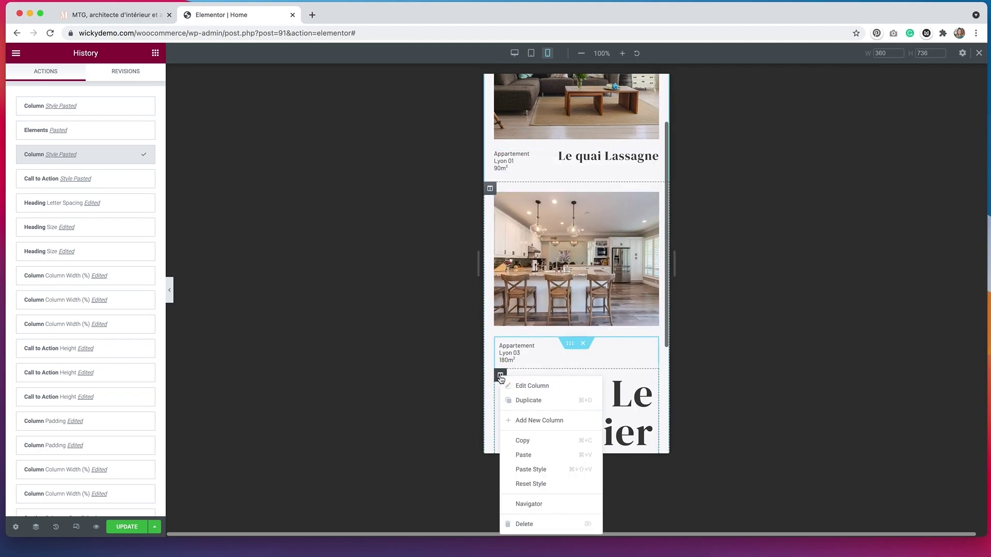
click(533, 473)
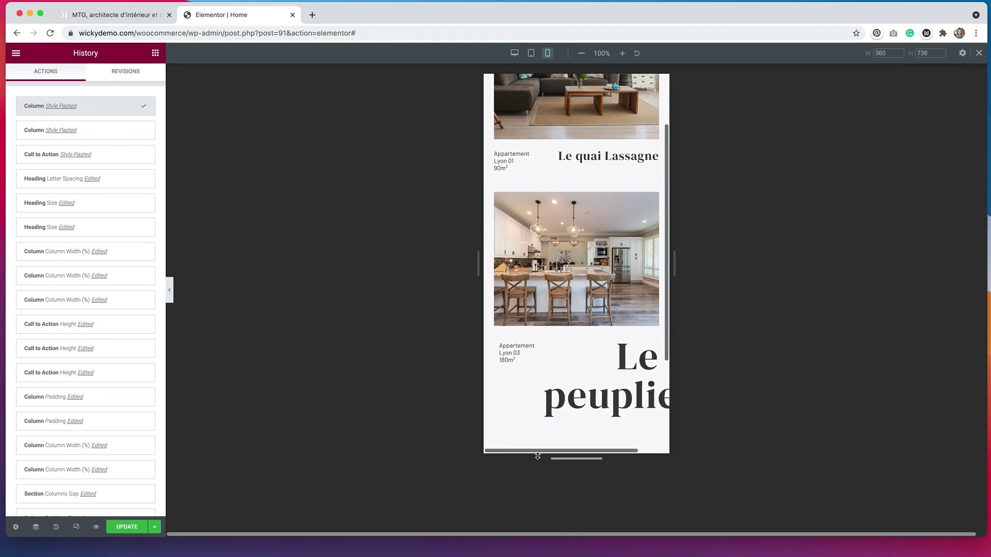
Step: Copy the "Le quai Lassagne" heading's style onto the "Le peuplier" heading
right_click(627, 162)
click(650, 207)
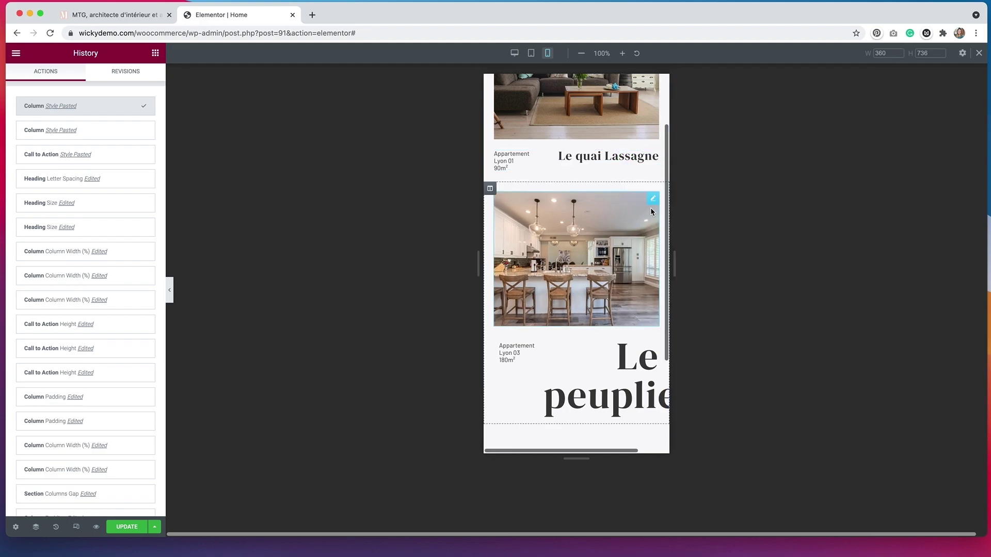
right_click(644, 363)
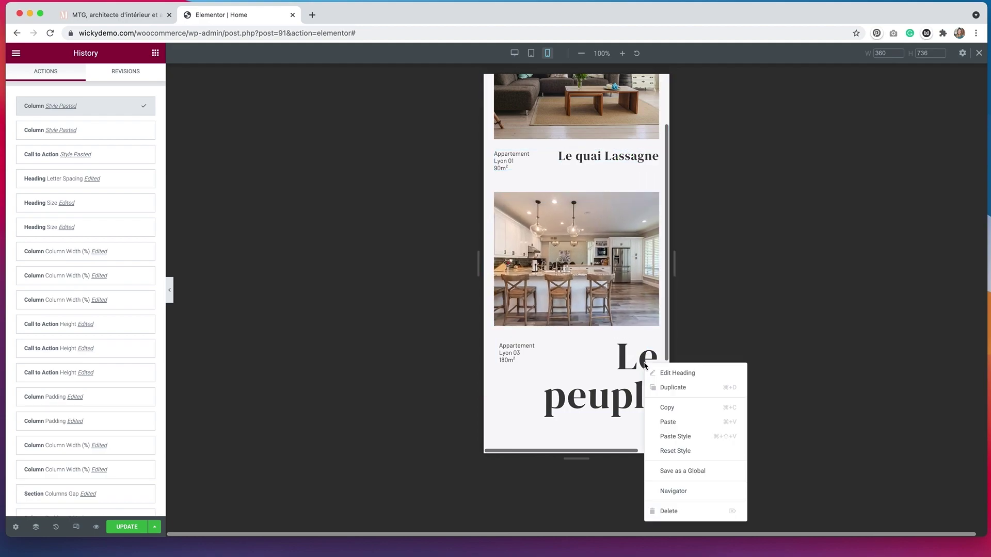
click(673, 438)
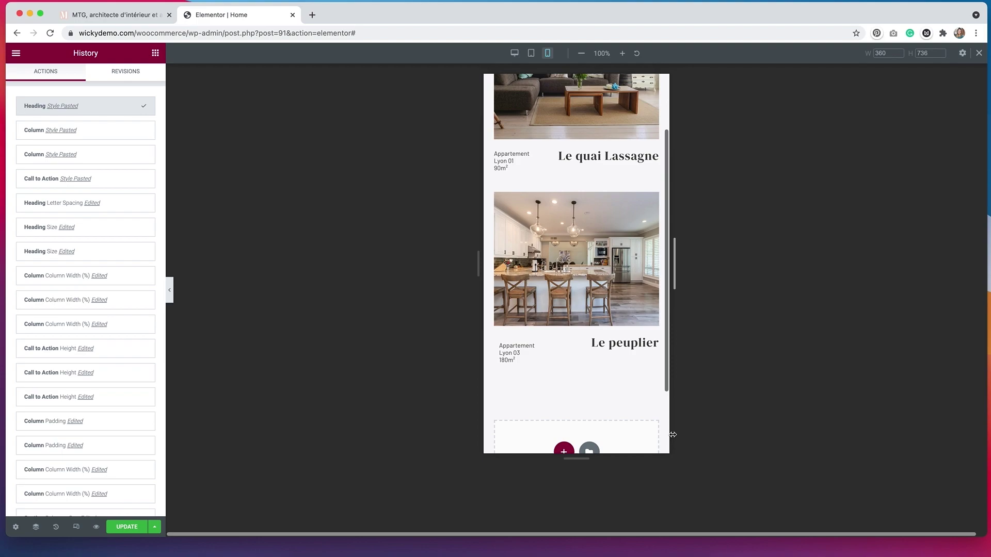
Step: Update the page after checking its tablet and desktop views, and open the page preview
scroll(585, 304, up, 3)
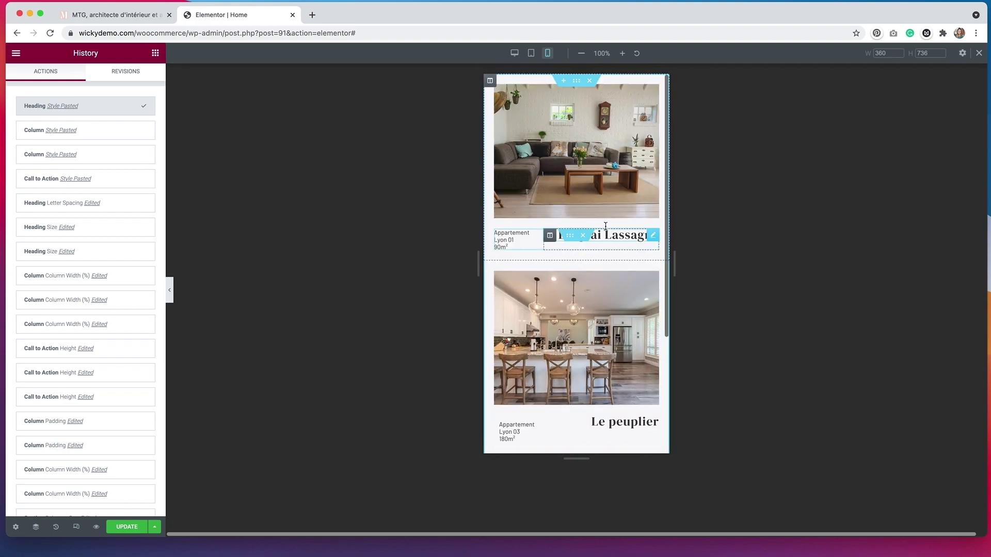
click(531, 53)
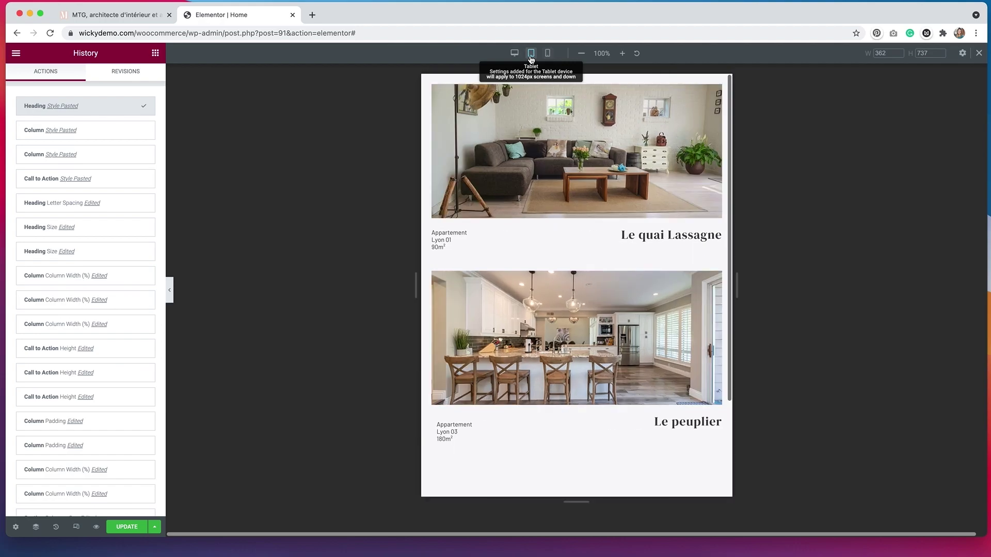
scroll(568, 272, down, 1)
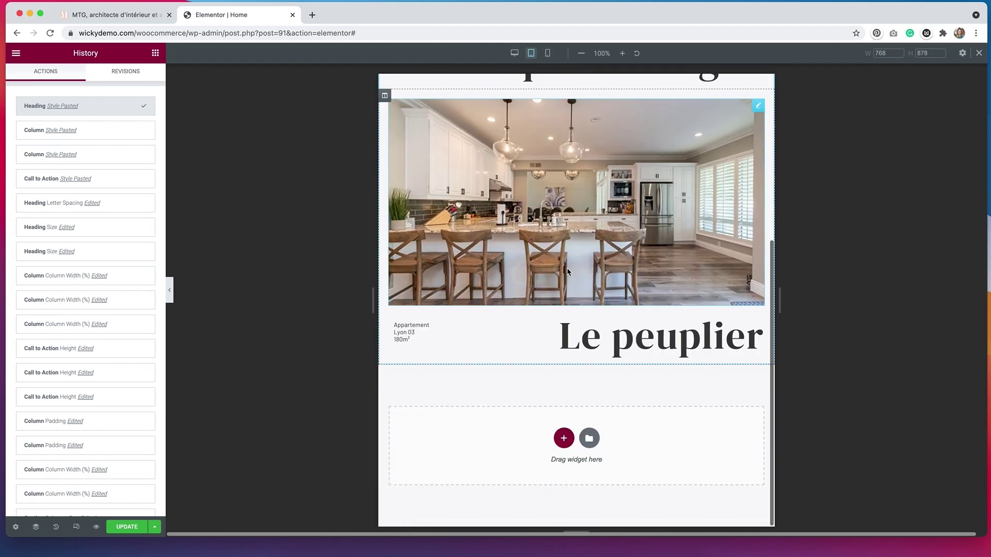
scroll(558, 232, up, 5)
click(516, 54)
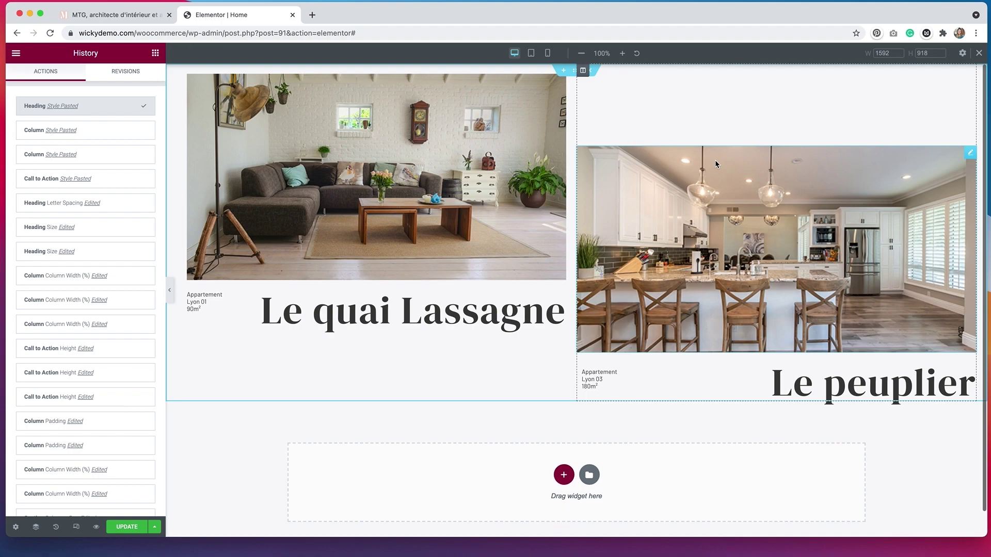
click(127, 528)
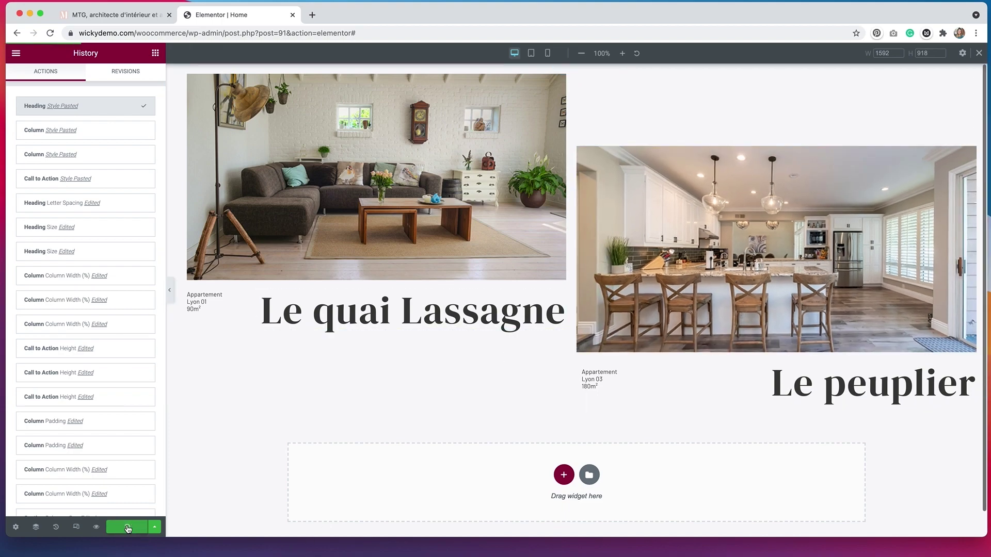
click(97, 528)
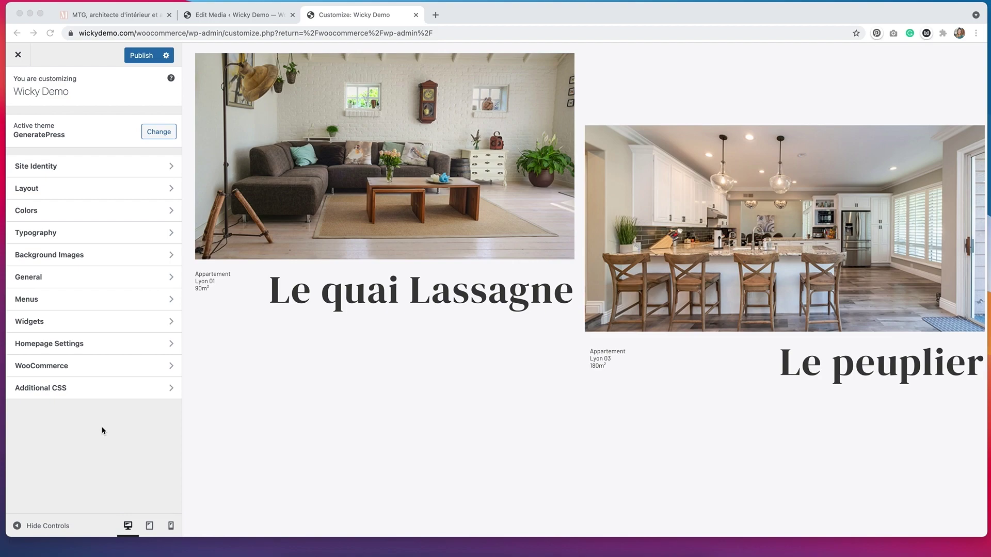
Step: Add the rule body, a { cursor: url('path-to-image.png'), auto; } to the site's Additional CSS
click(87, 398)
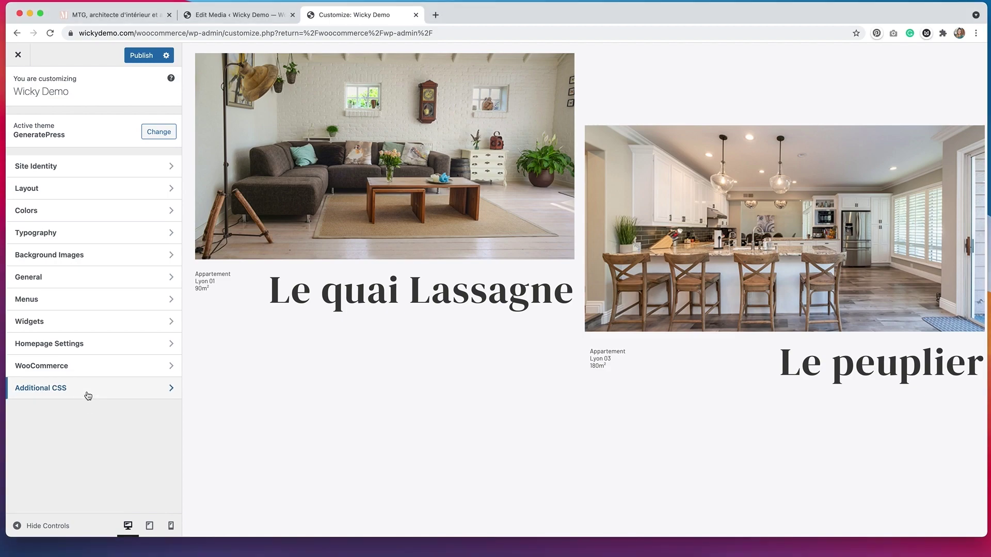
click(88, 396)
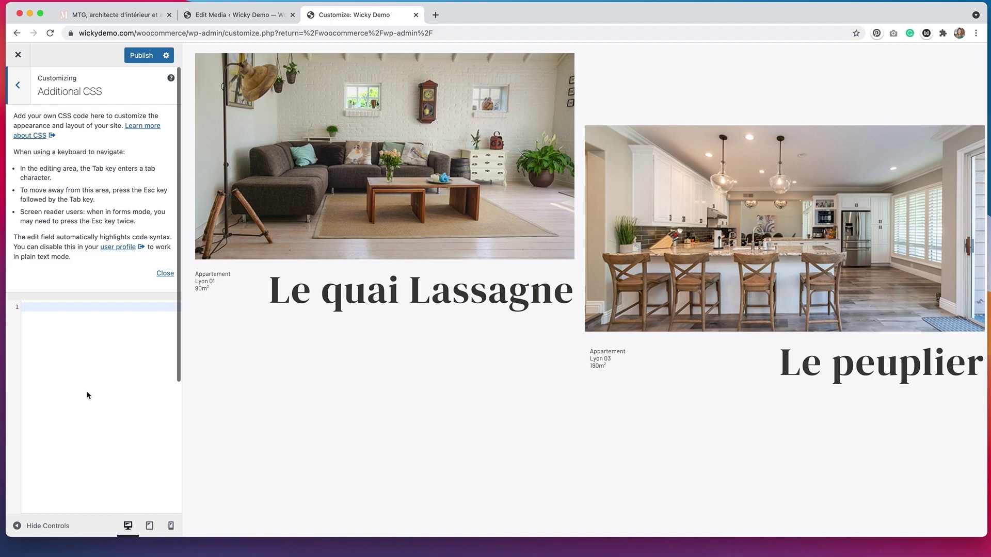
key(super+v)
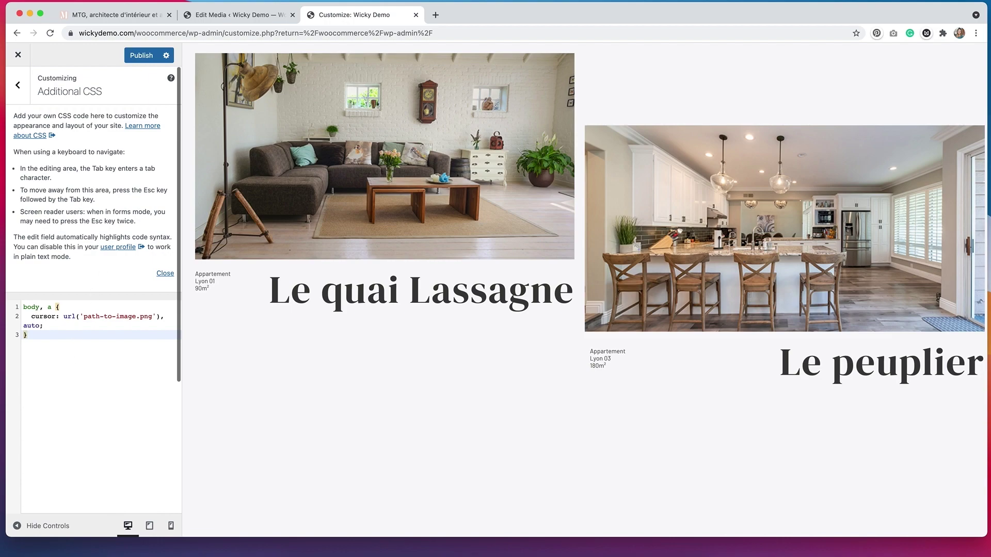
Step: Replace path-to-image.png in the cursor rule with the copied file URL of pinkcursor.png, and compare the cursor with the MTG website
click(262, 16)
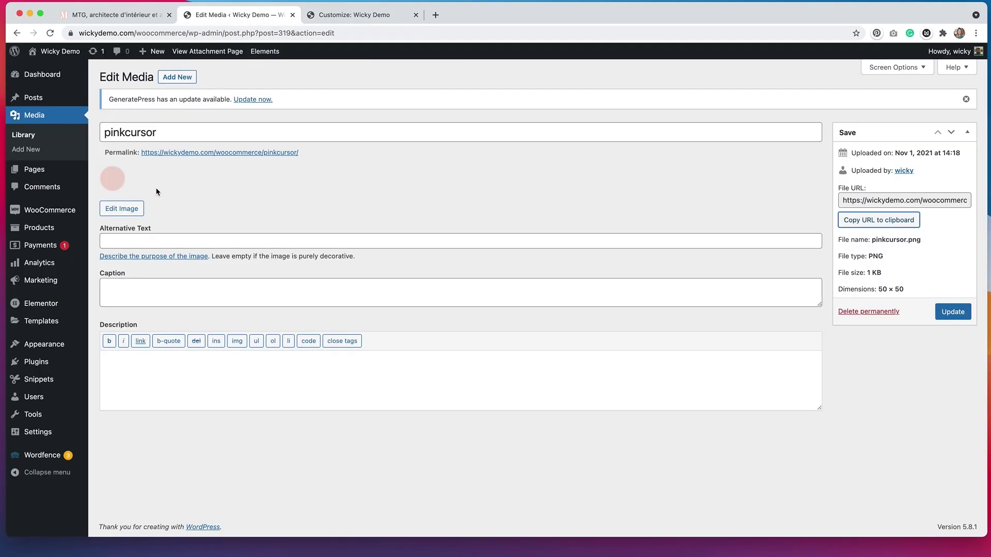
click(909, 227)
click(375, 16)
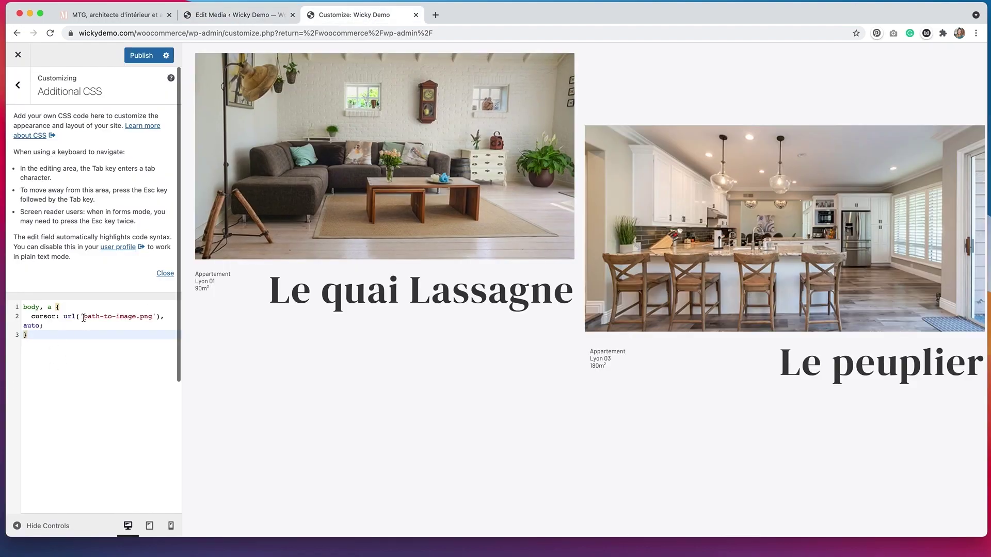
drag(83, 318, 152, 317)
key(super+v)
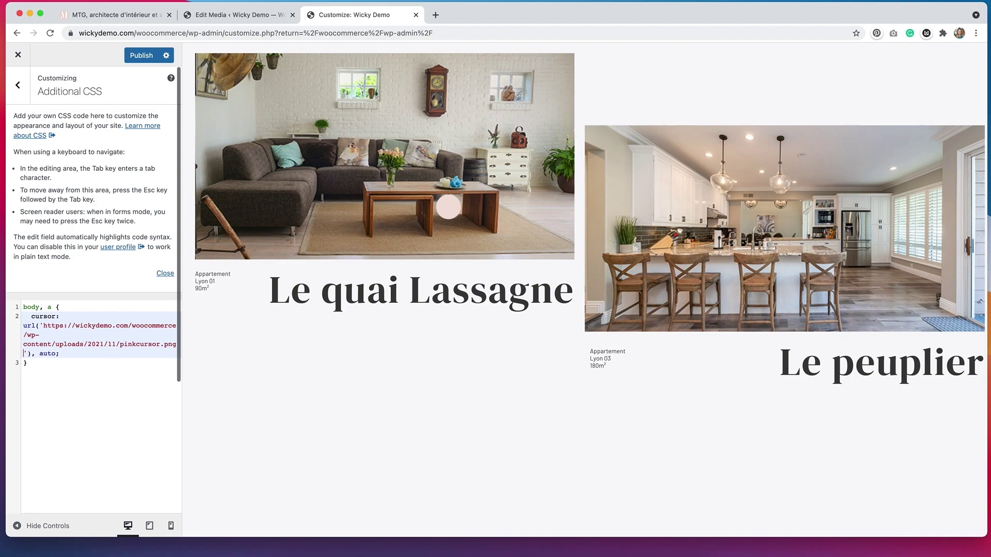
click(115, 15)
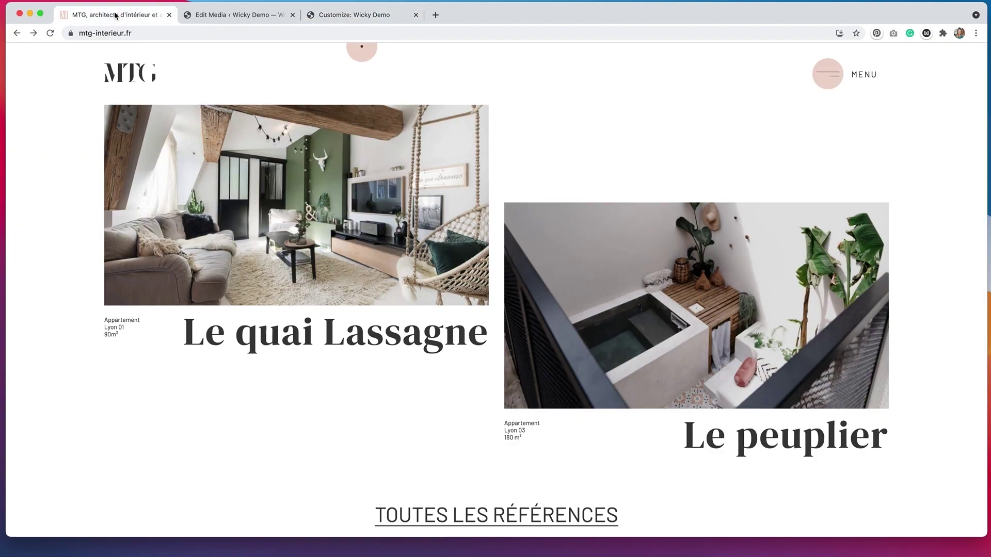